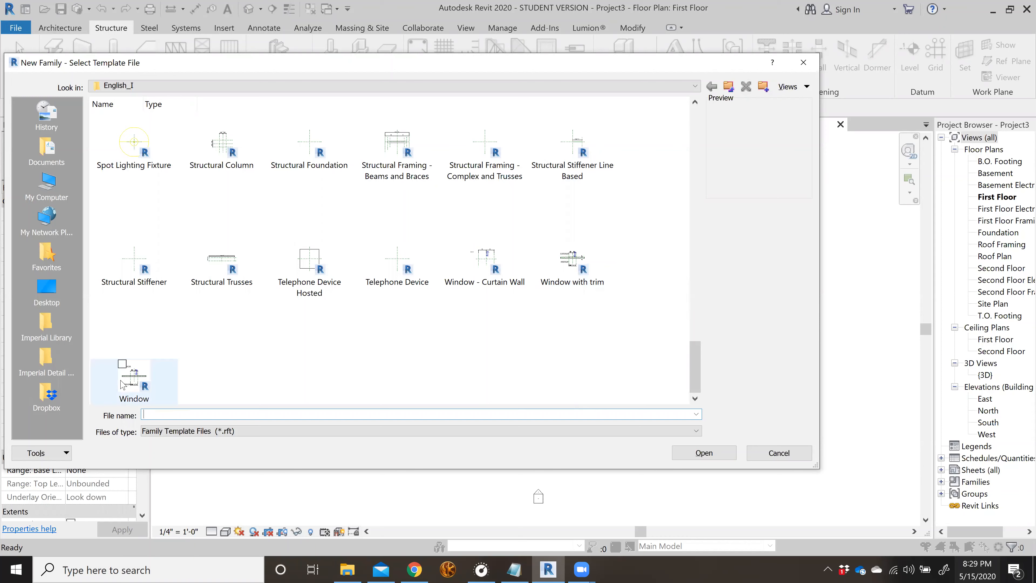
- Create a new family from the "Window with trim" template
left_click(544, 267)
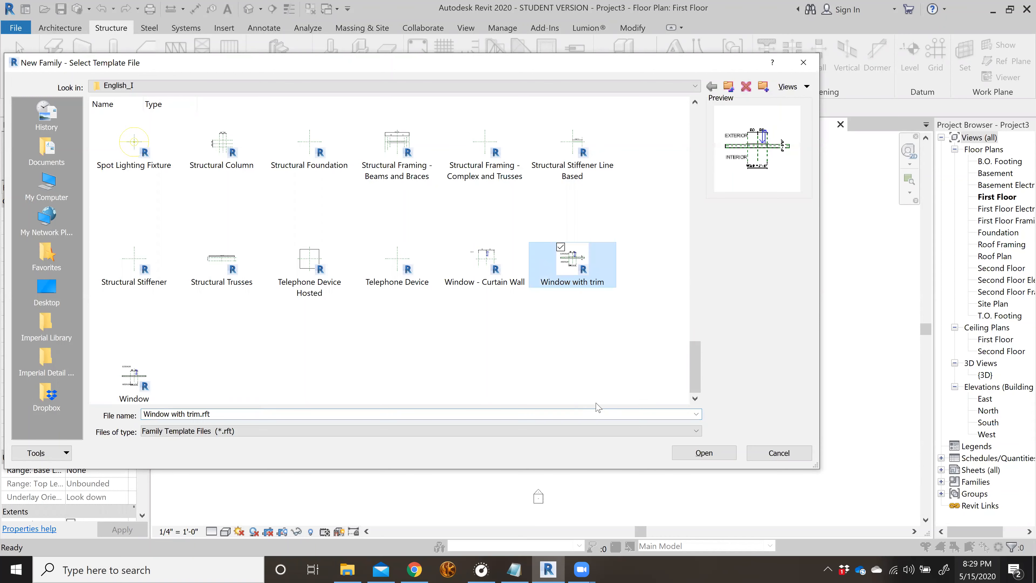
left_click(719, 451)
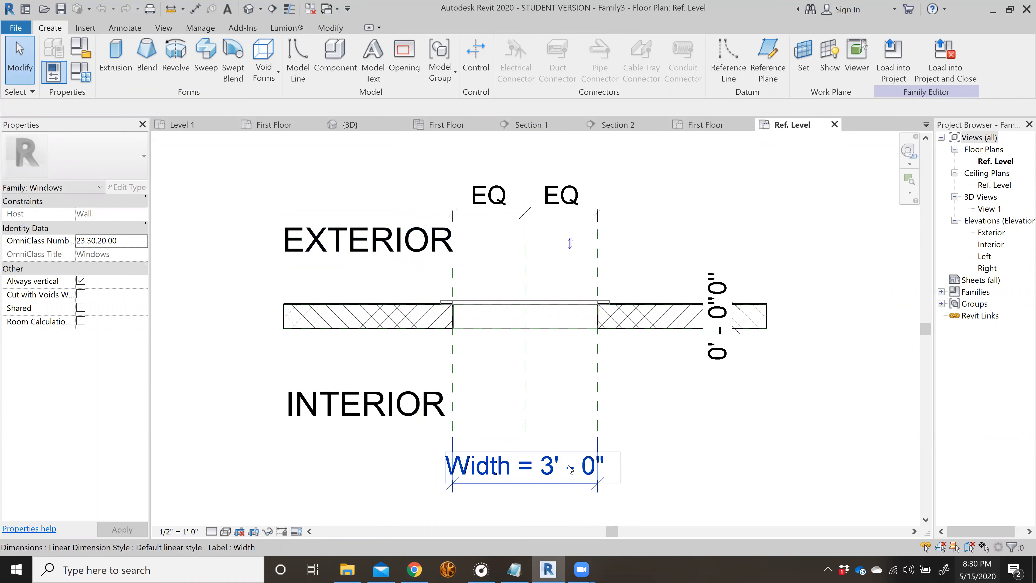
left_click(598, 427)
left_click(527, 483)
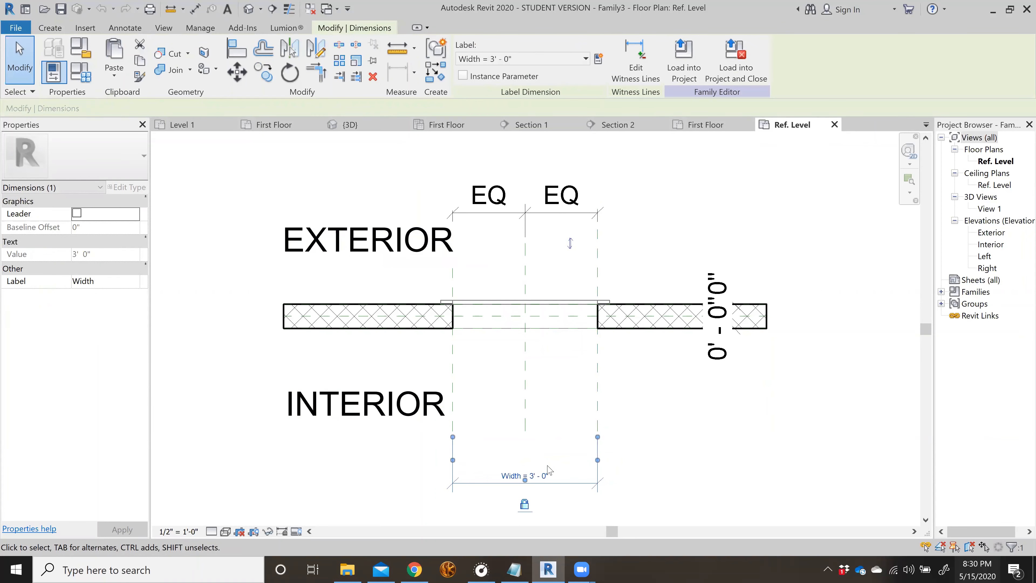
left_click(688, 462)
- Set the Ref. Level plan's view scale to 1" = 1'-0"
left_click(178, 531)
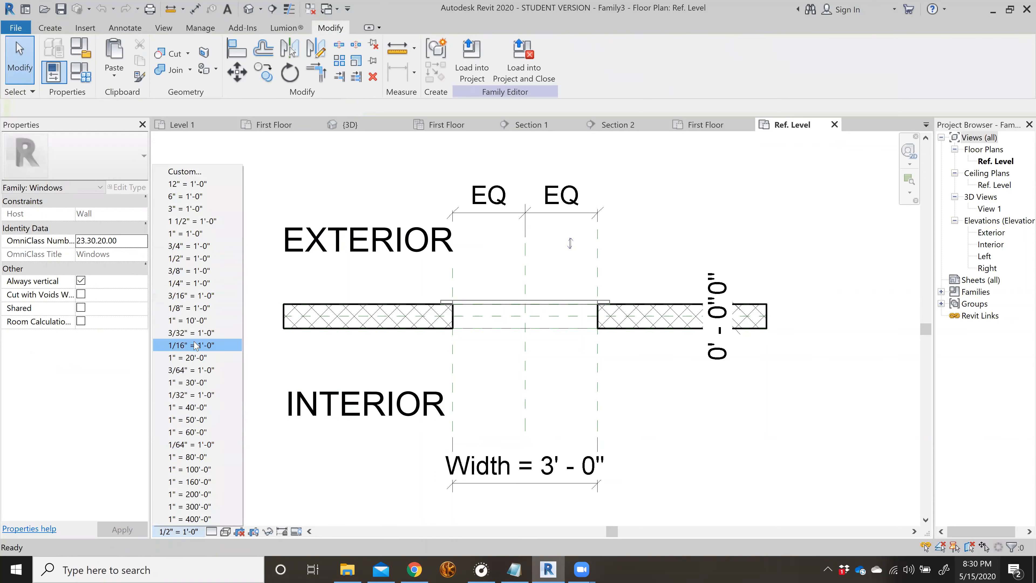
left_click(205, 284)
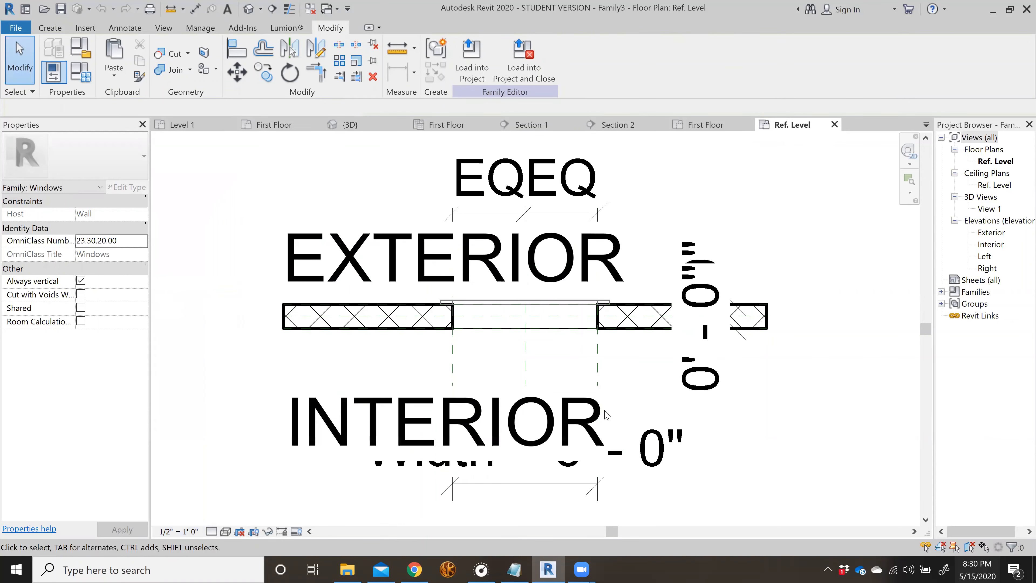
left_click(179, 532)
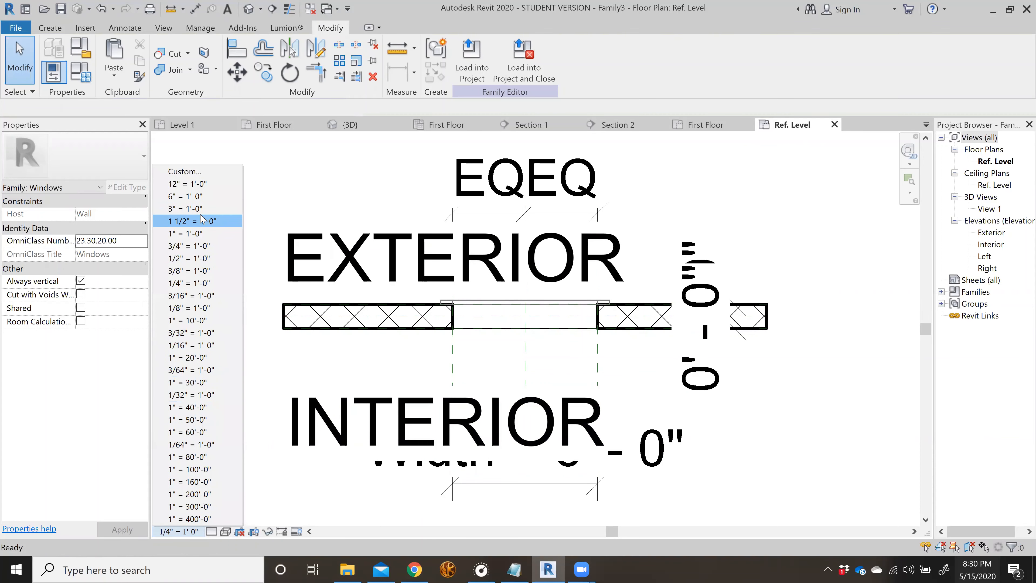
left_click(201, 233)
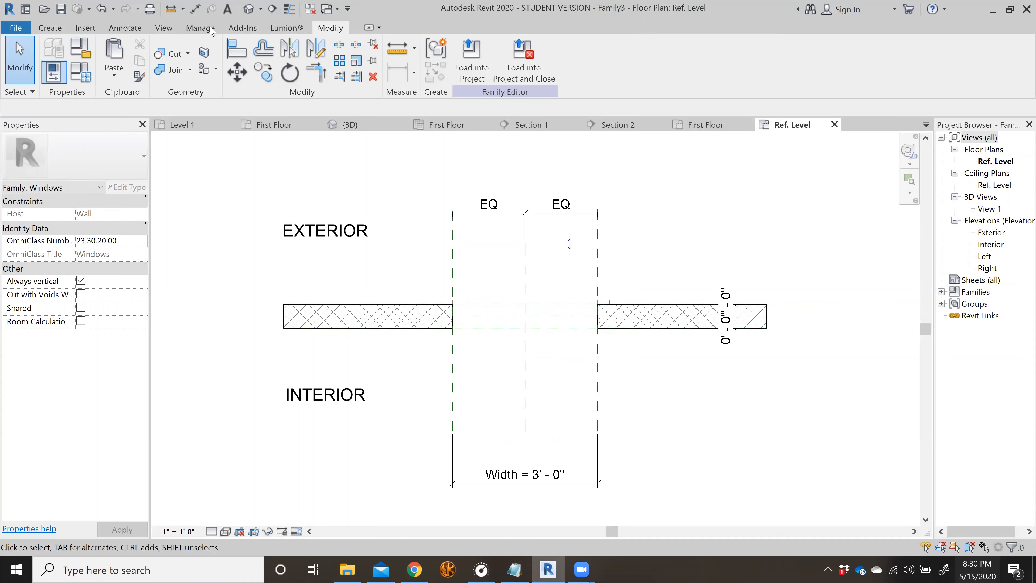
- Flex the window family by setting its Width parameter to 5' in the family types and applying it
left_click(201, 27)
left_click(322, 27)
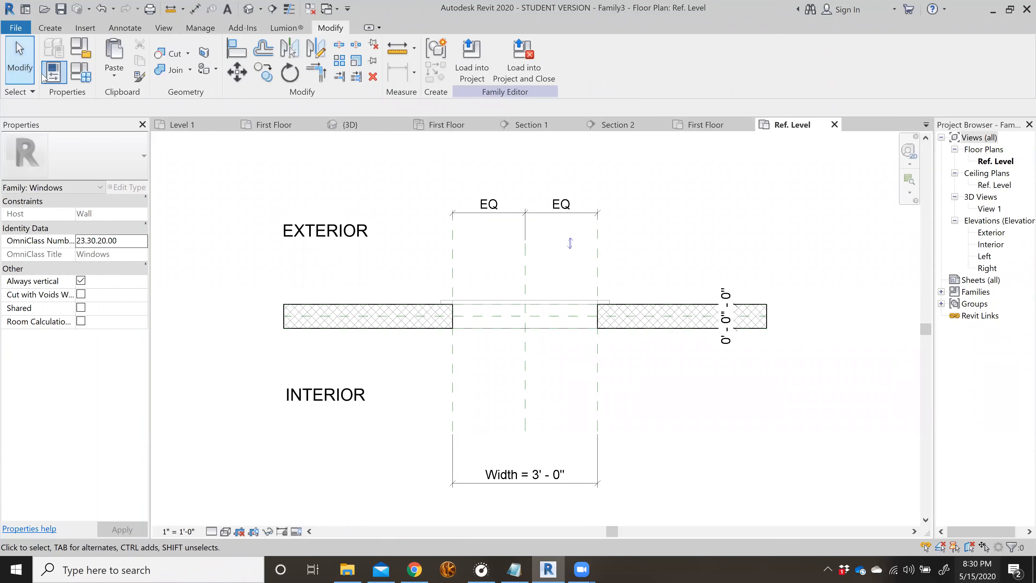
left_click(53, 70)
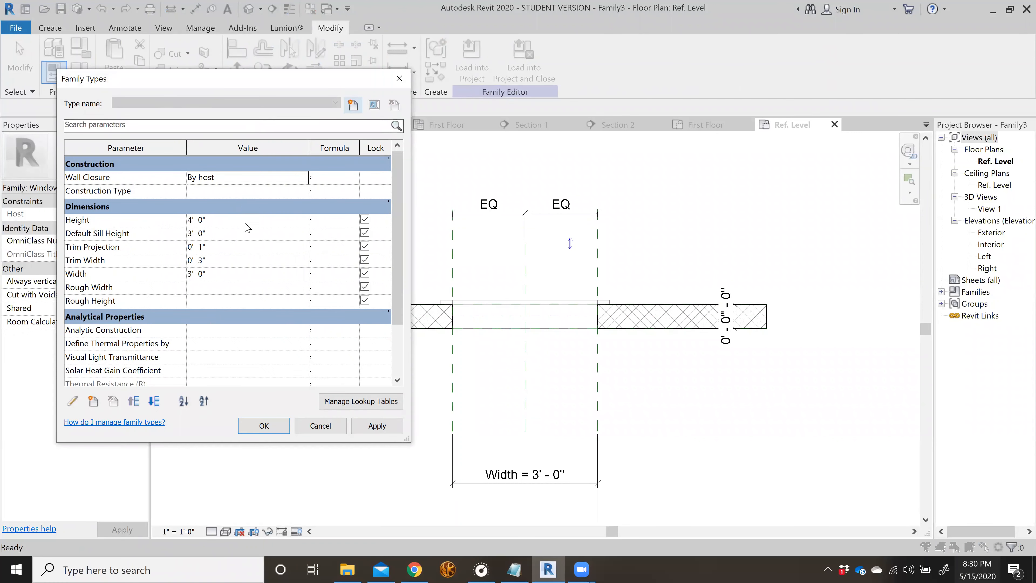
left_click(227, 271)
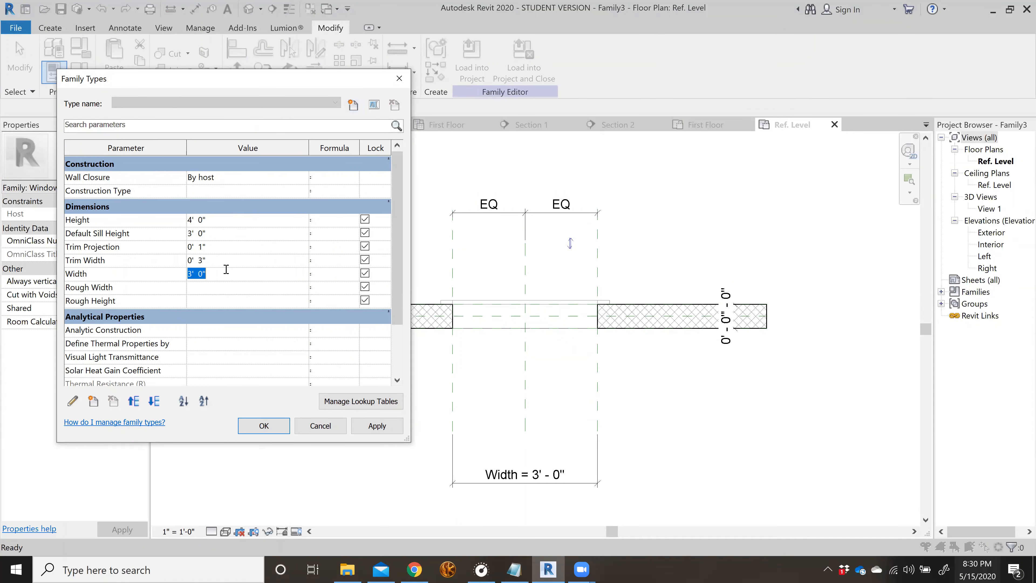
type("5")
left_click(379, 431)
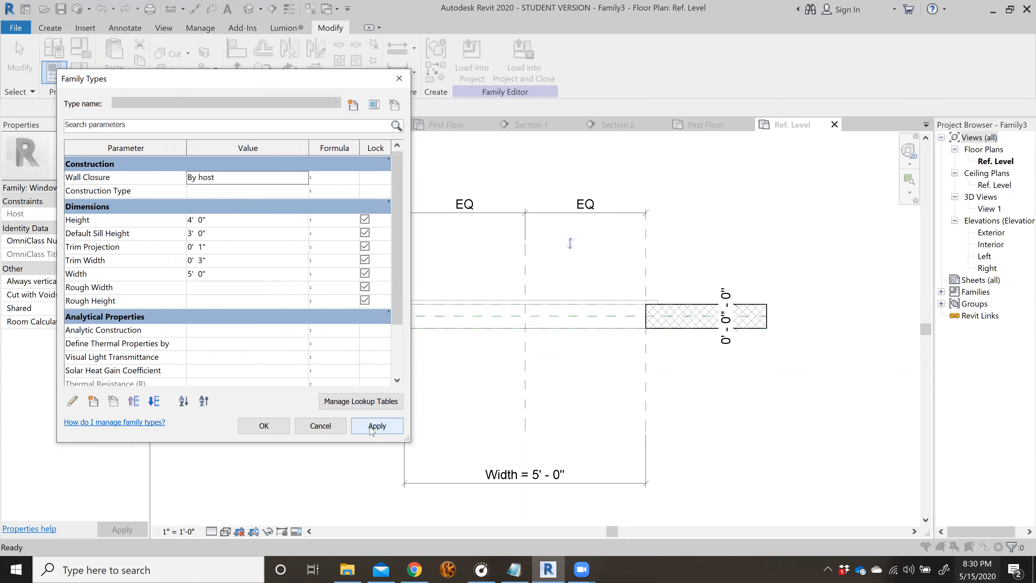
- Restore the family's Width parameter to 3', apply it and accept the family types
left_click(232, 274)
type("3")
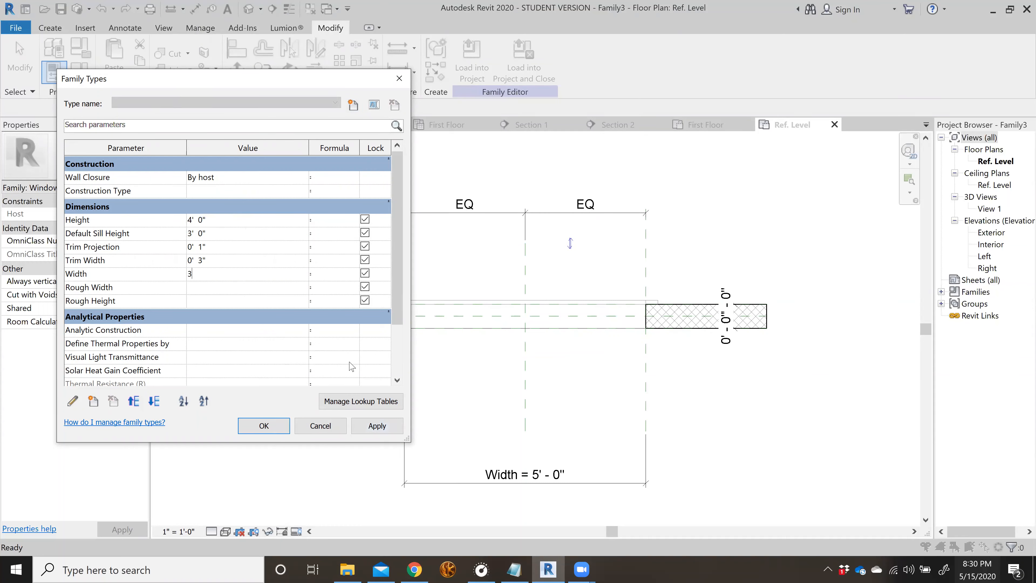
left_click(377, 425)
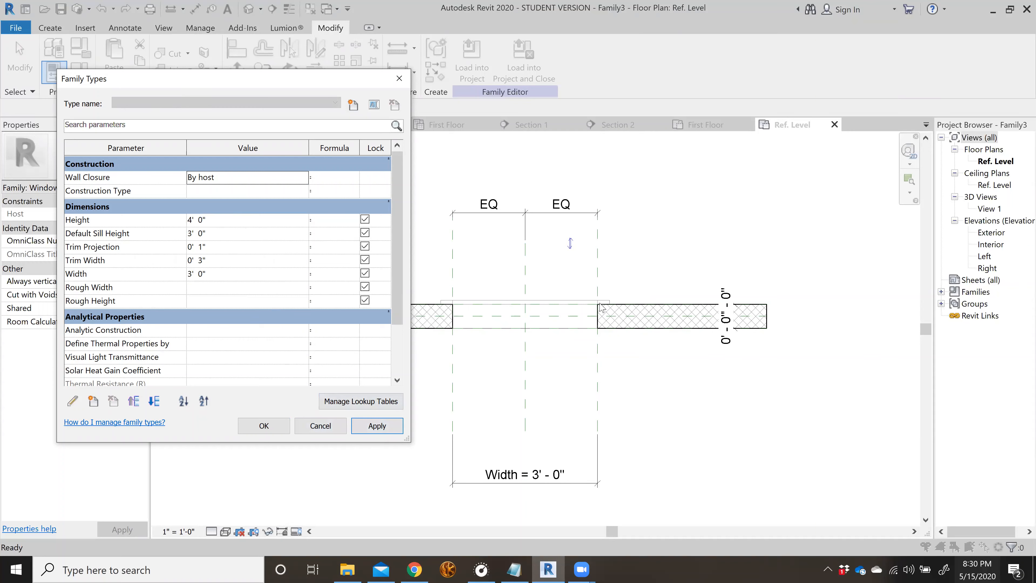
left_click(264, 426)
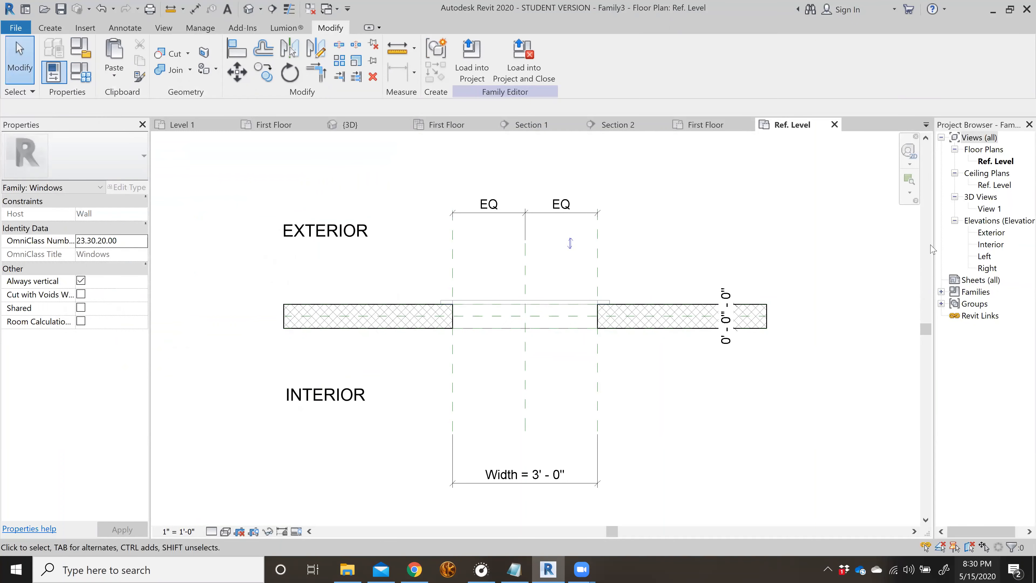
- In the Exterior elevation, examine how the trim extrusion's sketch is dimensioned, and finish the sketch without changes
double_click(992, 233)
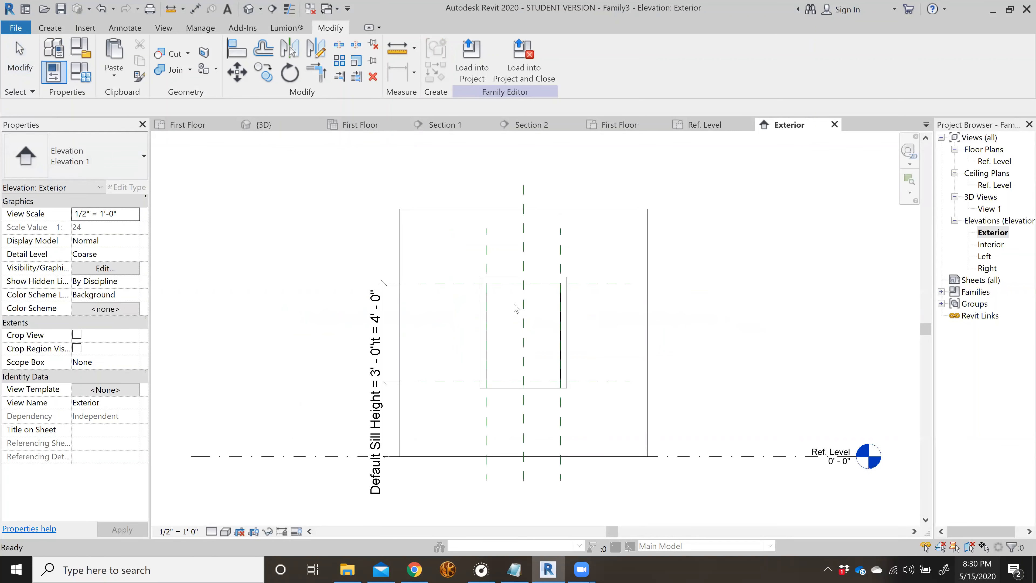
scroll(561, 329, "up", 2)
left_click(562, 329)
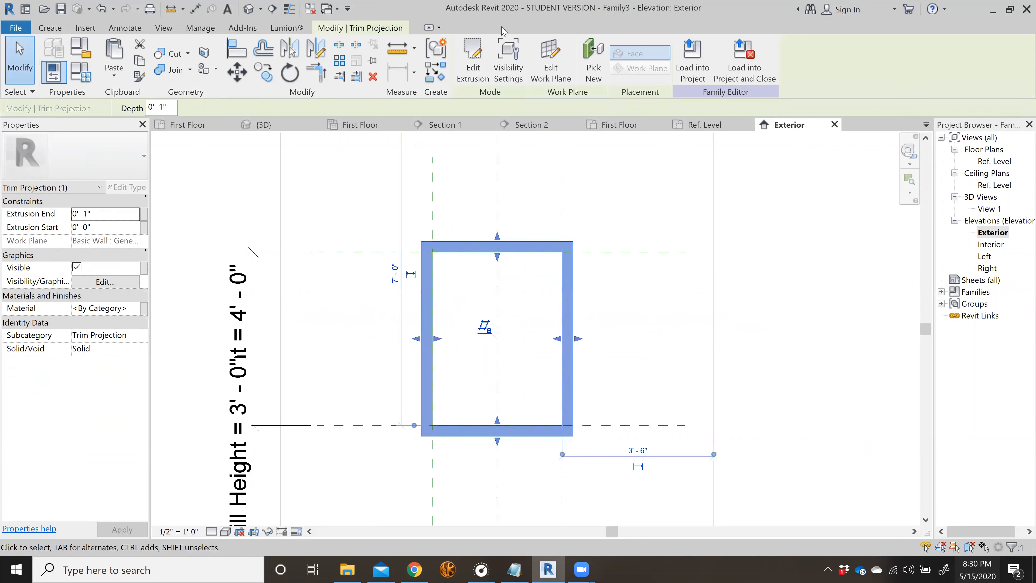
double_click(572, 271)
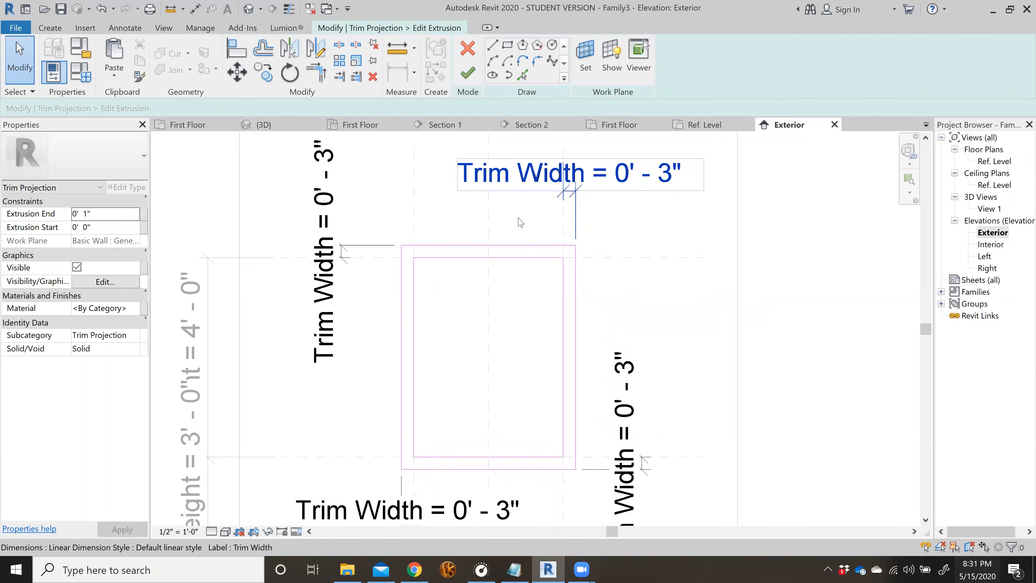
scroll(547, 218, "up", 1)
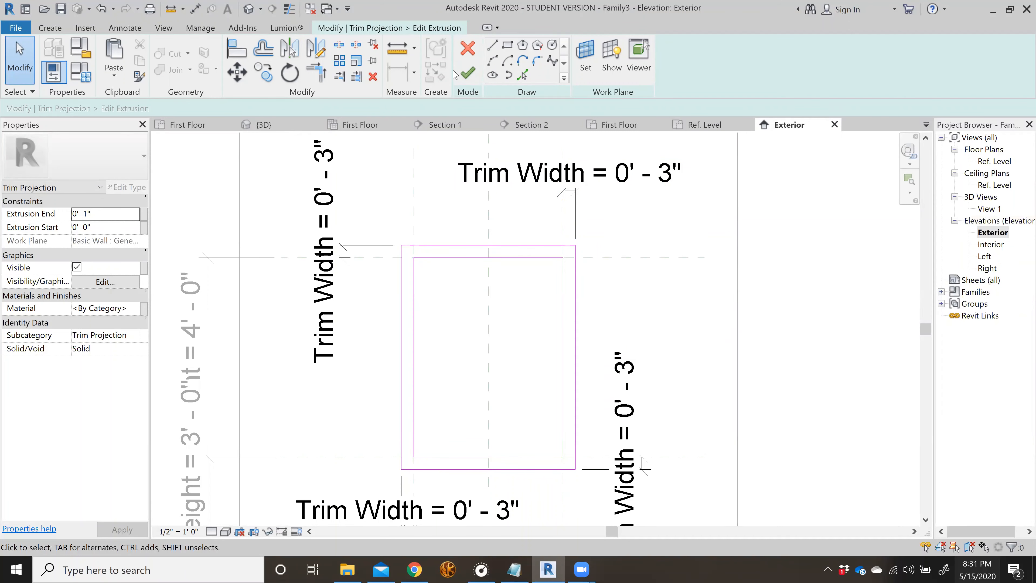
left_click(467, 74)
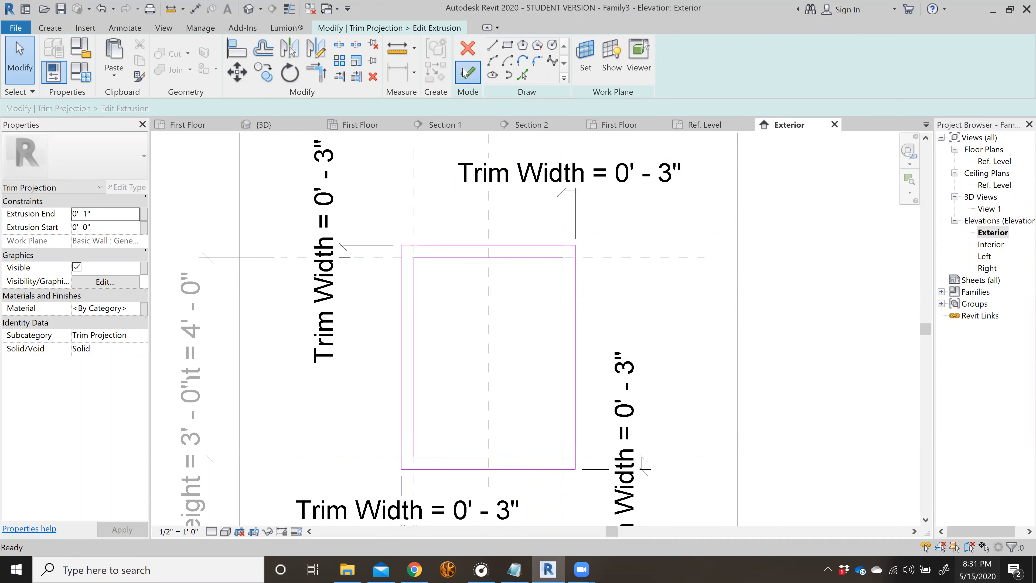
- Open the Interior elevation of the window family
double_click(990, 245)
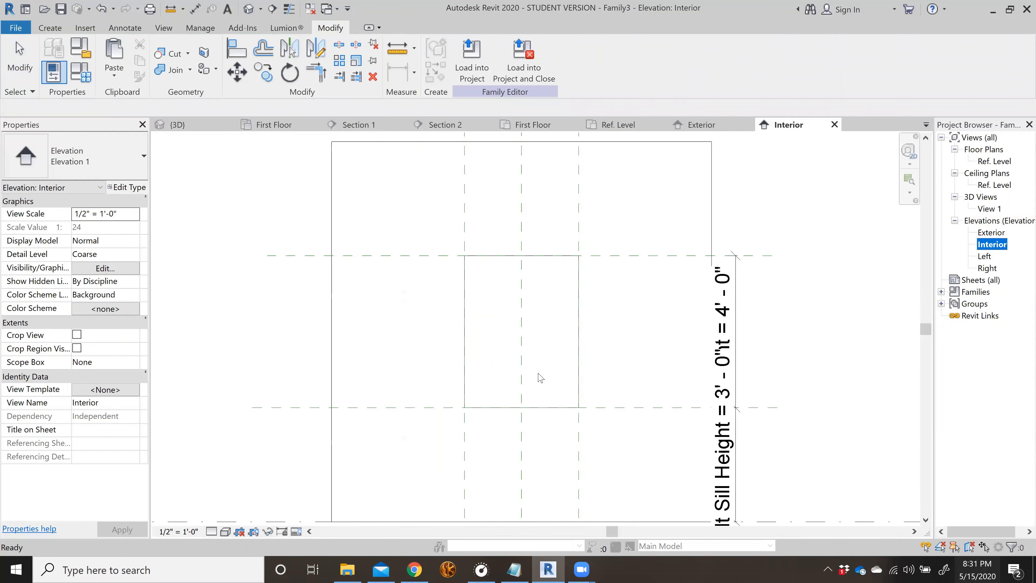
scroll(541, 378, "up", 1)
left_click(454, 347)
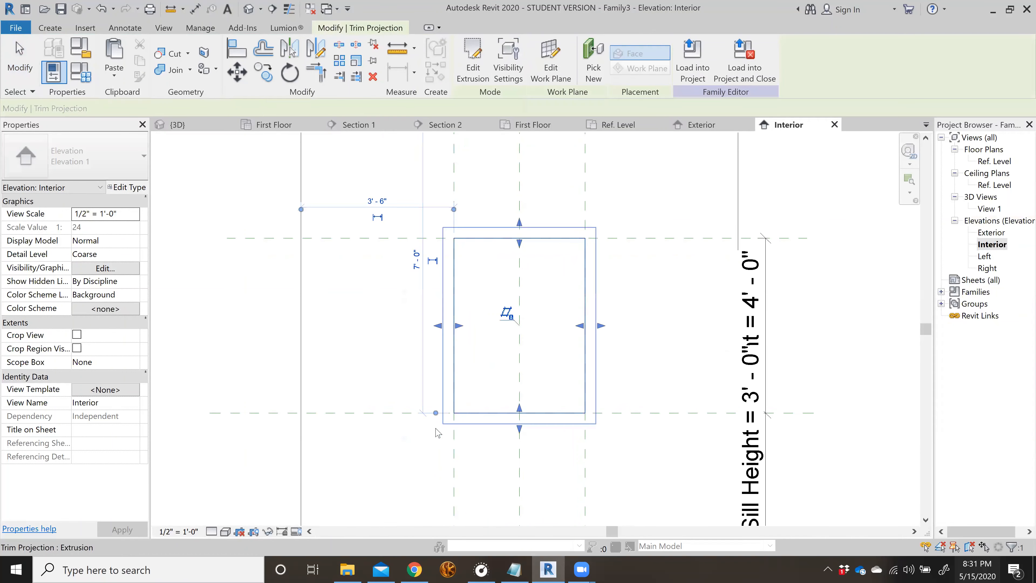
left_click(454, 453)
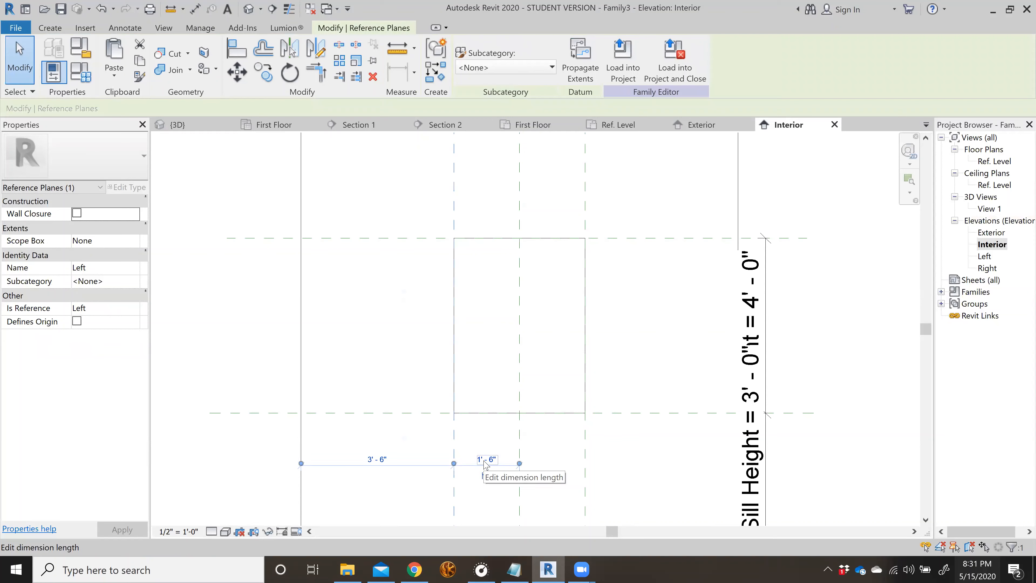
- Add four reference planes offset 3" outward from the left, right, top and bottom reference planes of the window opening
key("r")
key("p")
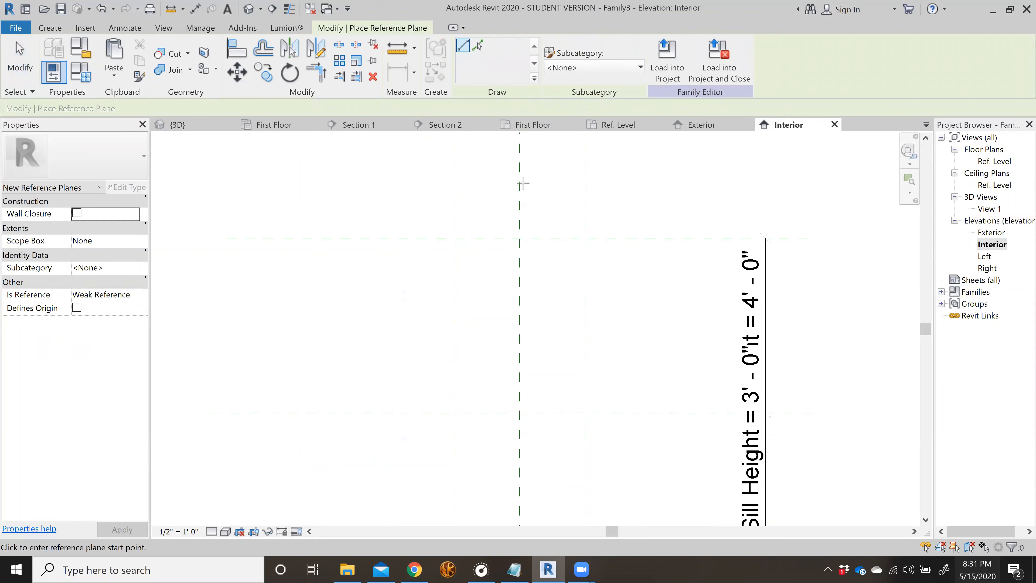
left_click(478, 45)
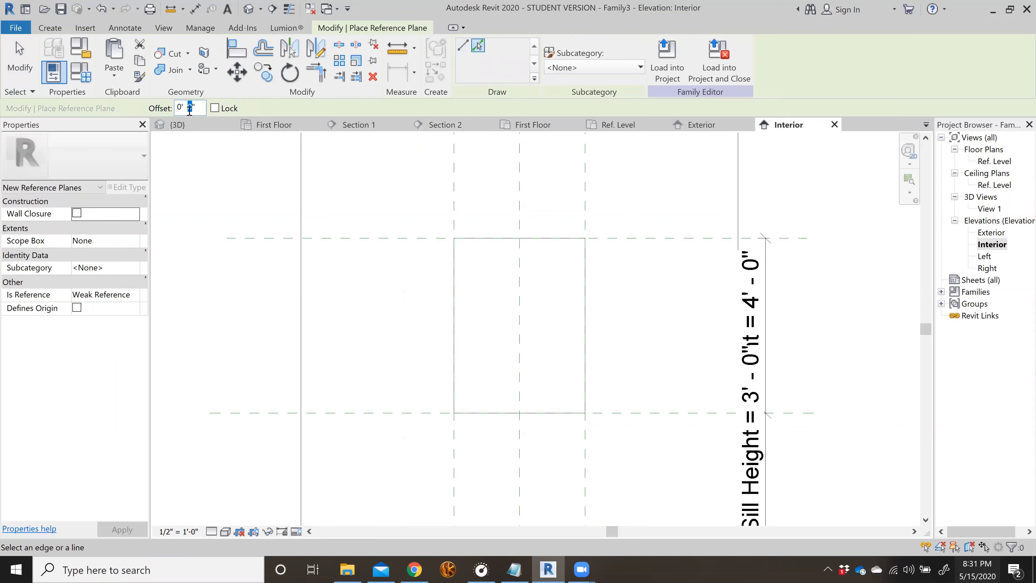
left_click(449, 206)
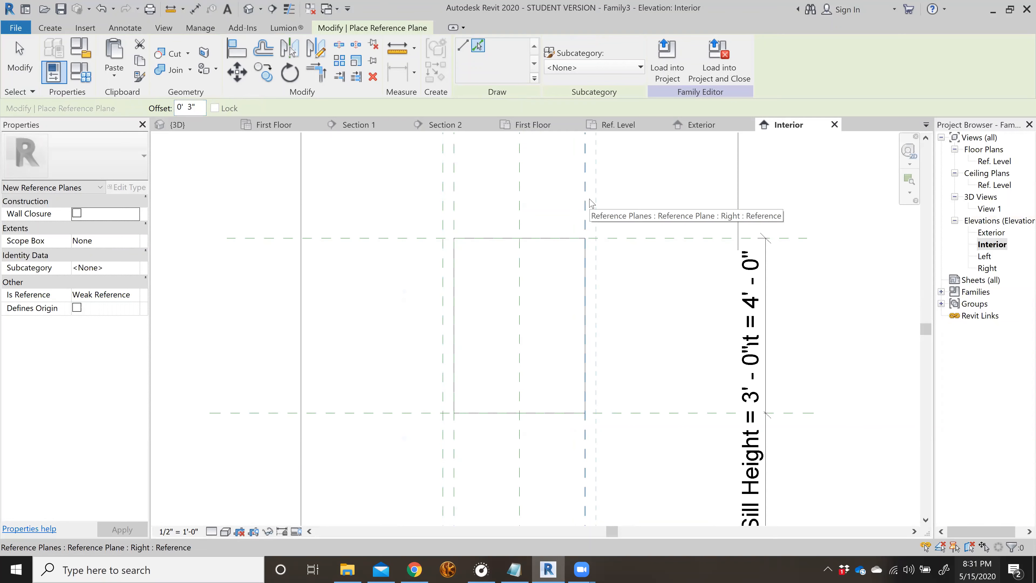
left_click(589, 199)
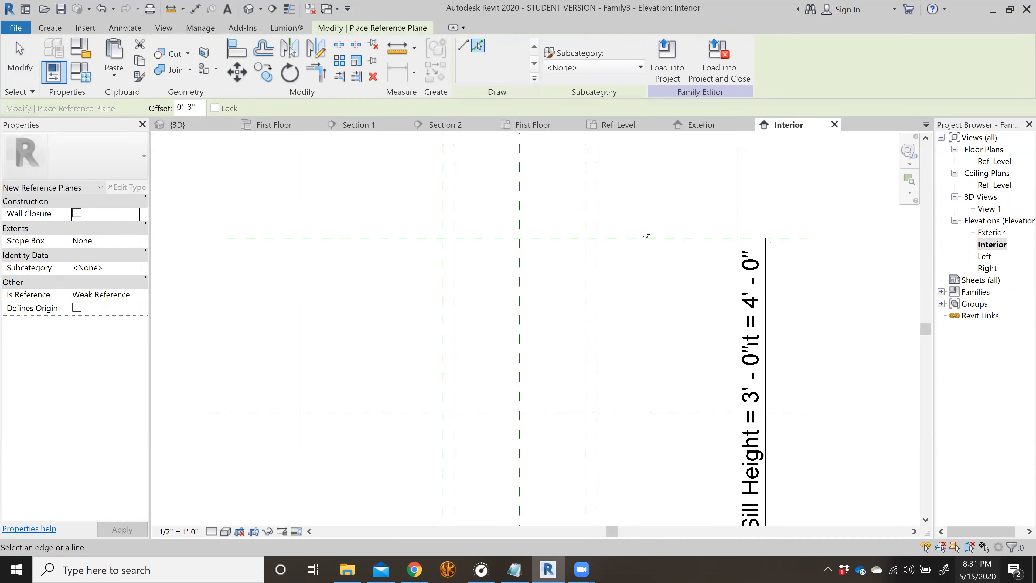
left_click(646, 245)
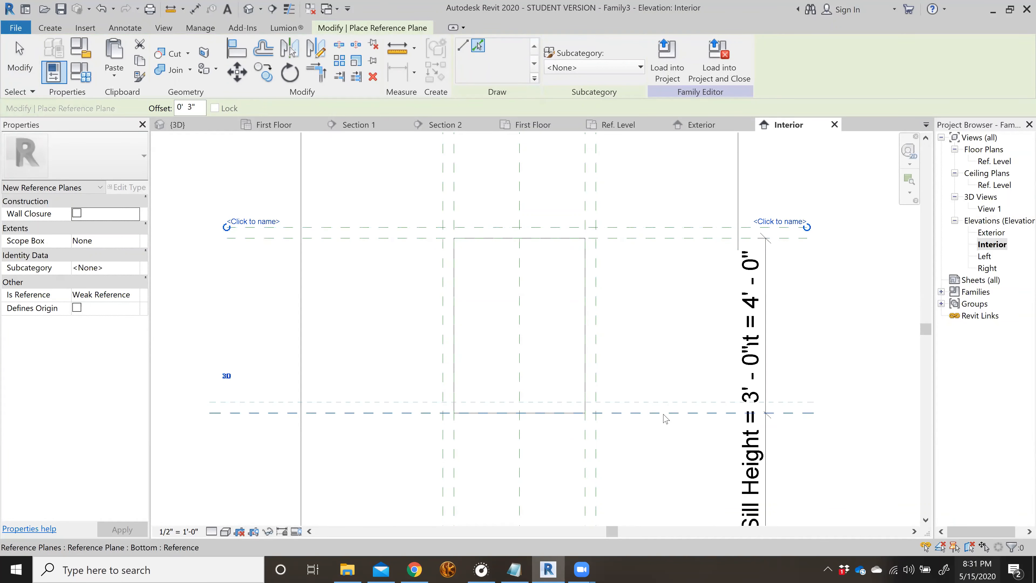
left_click(664, 423)
key("Escape")
key("Escape")
scroll(570, 439, "up", 1)
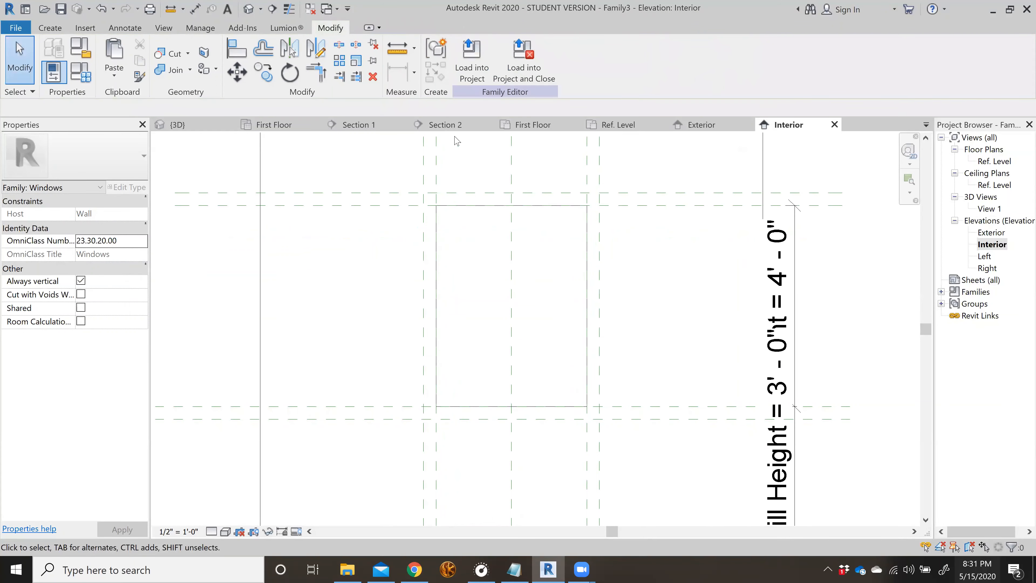
- Place an aligned dimension between the opening's top reference plane and the offset plane above it
left_click(200, 11)
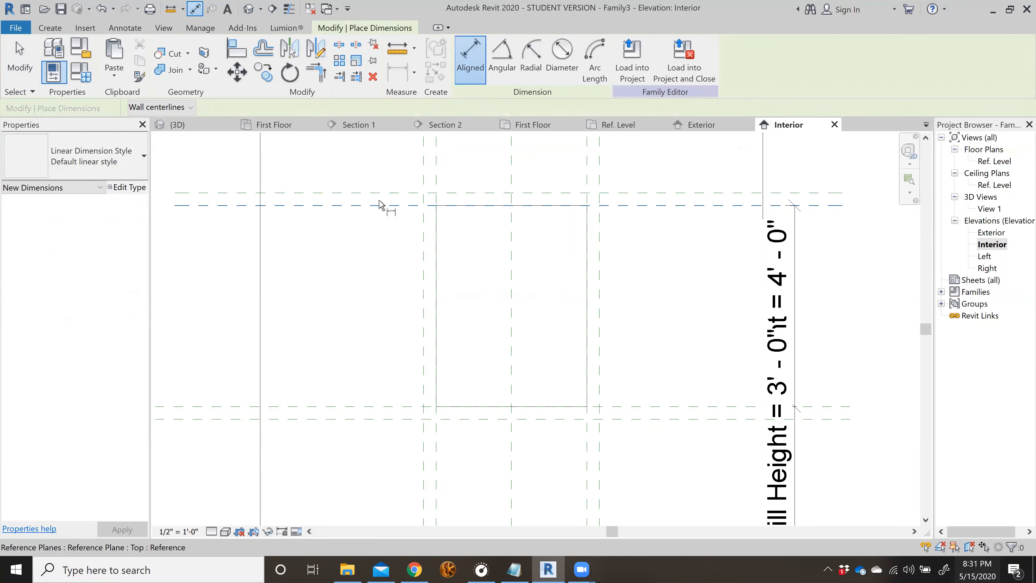
left_click(374, 194)
scroll(374, 195, "up", 2)
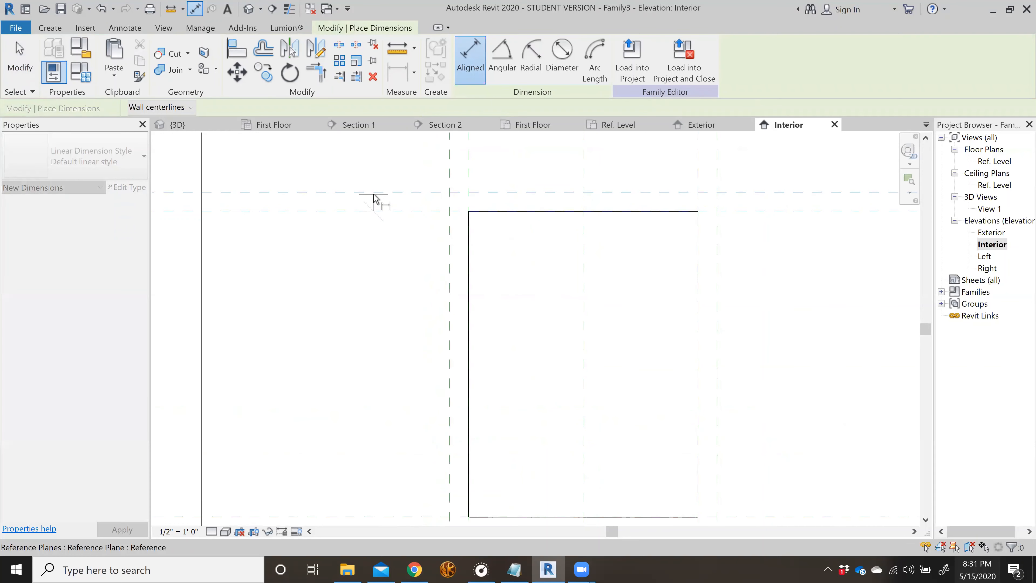
left_click(372, 211)
left_click(370, 167)
key("Escape")
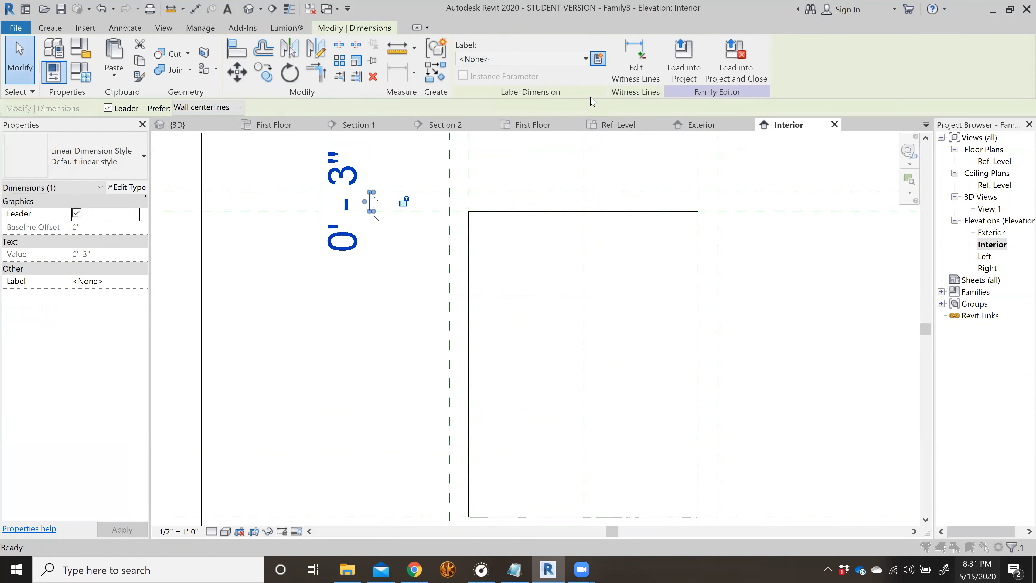
- Label the new dimension with a new type-based family parameter named "Interior Trim", grouped under Dimensions
left_click(599, 58)
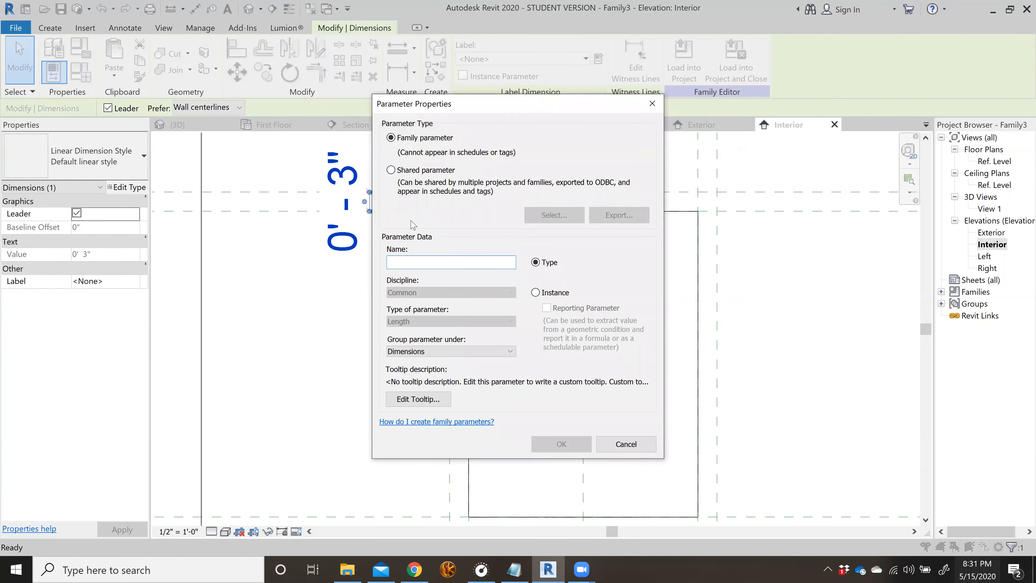
type("Interior Trim")
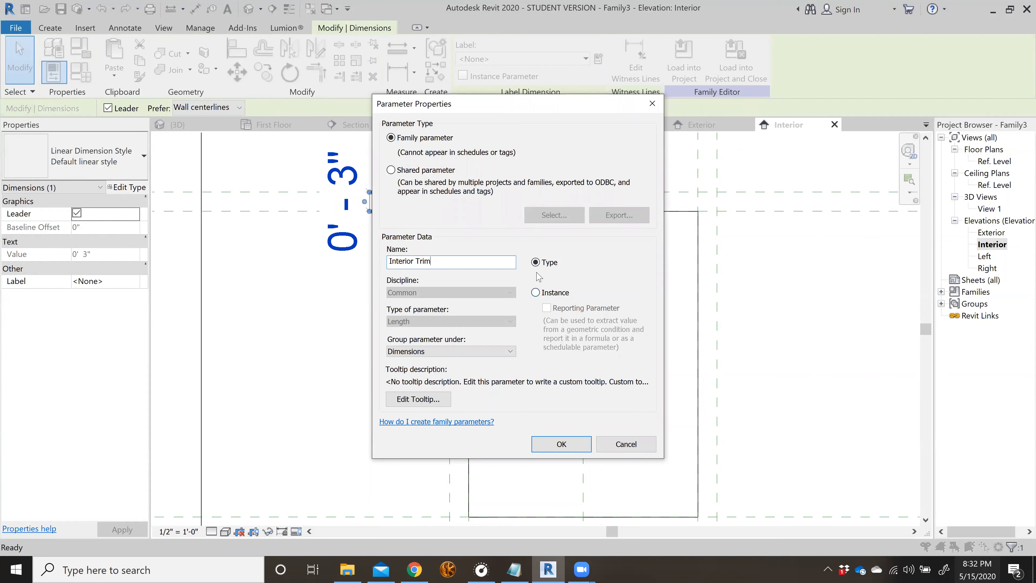
left_click(565, 446)
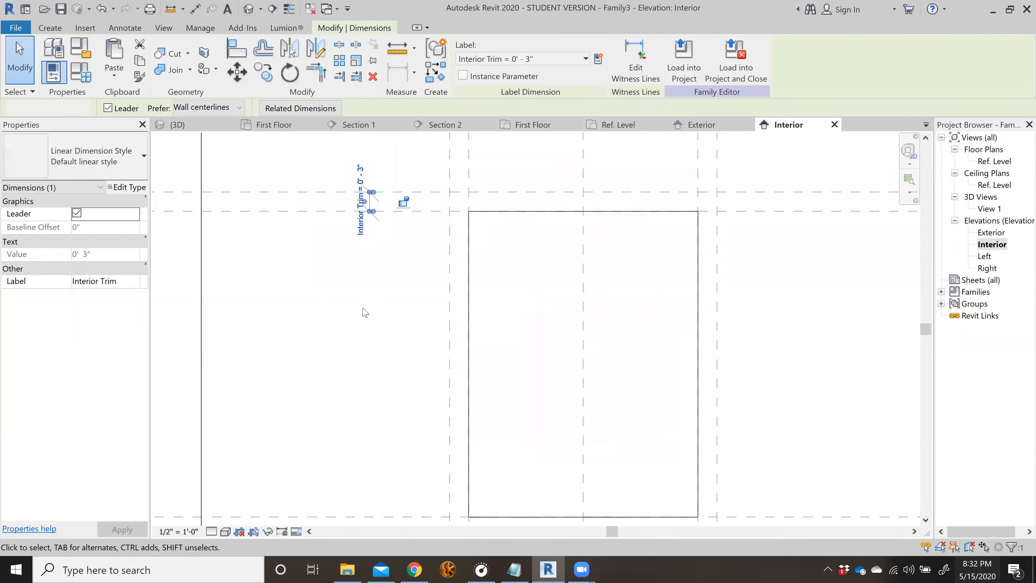
left_click(416, 292)
scroll(418, 280, "down", 2)
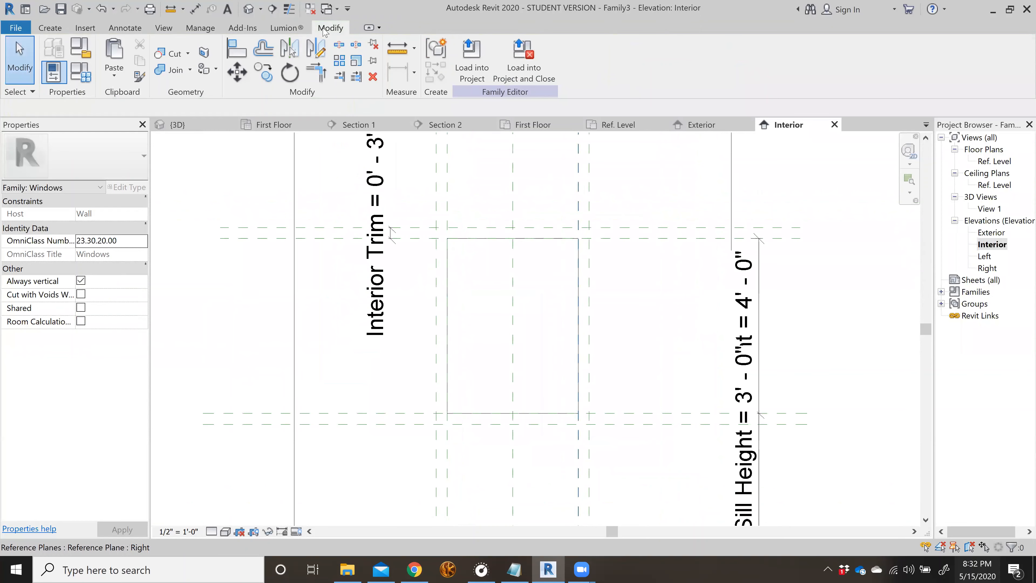
- Place an aligned dimension above the opening between its left reference plane and the offset plane outside it
left_click(195, 8)
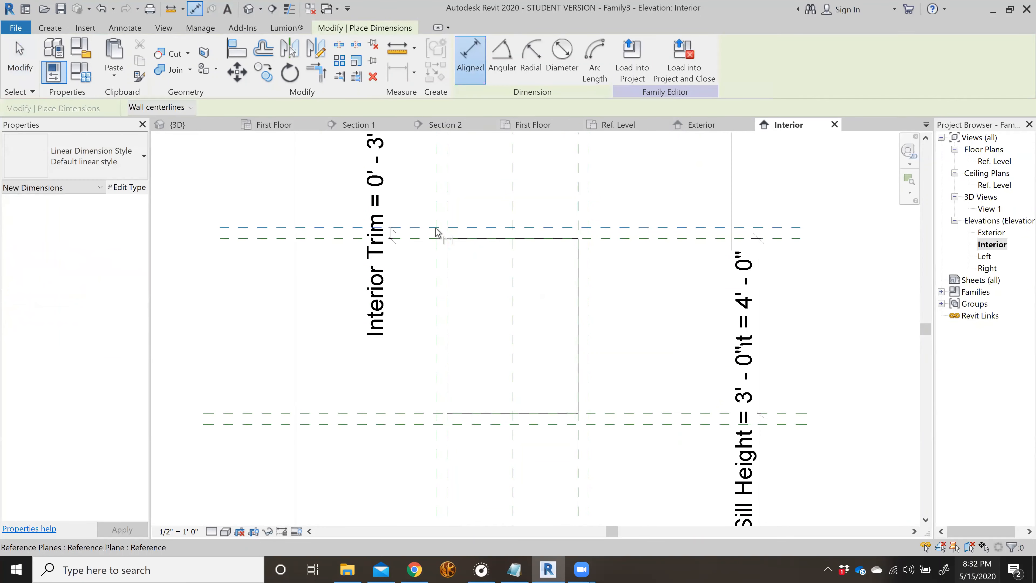
scroll(555, 265, "up", 1)
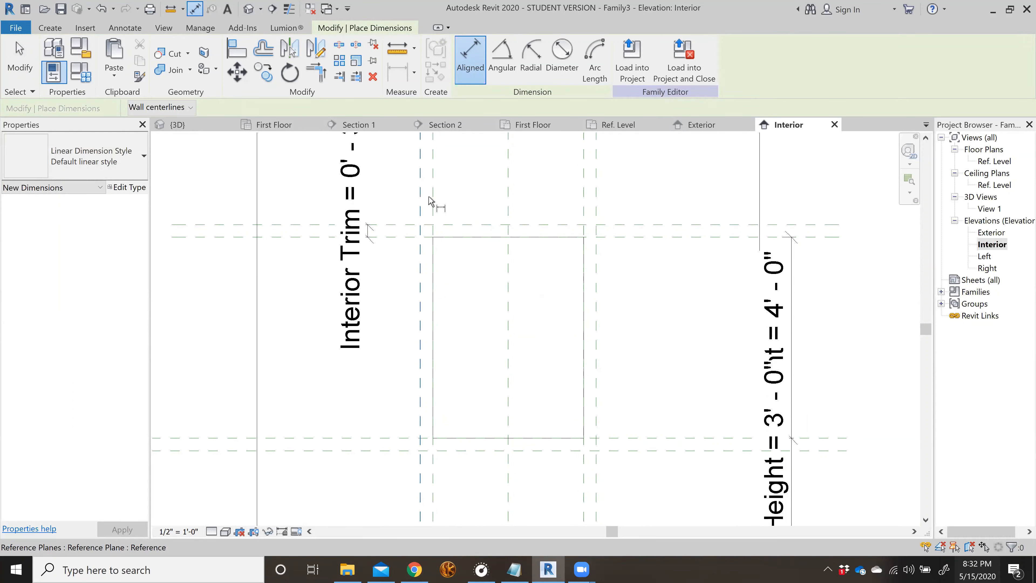
left_click(422, 203)
left_click(454, 193)
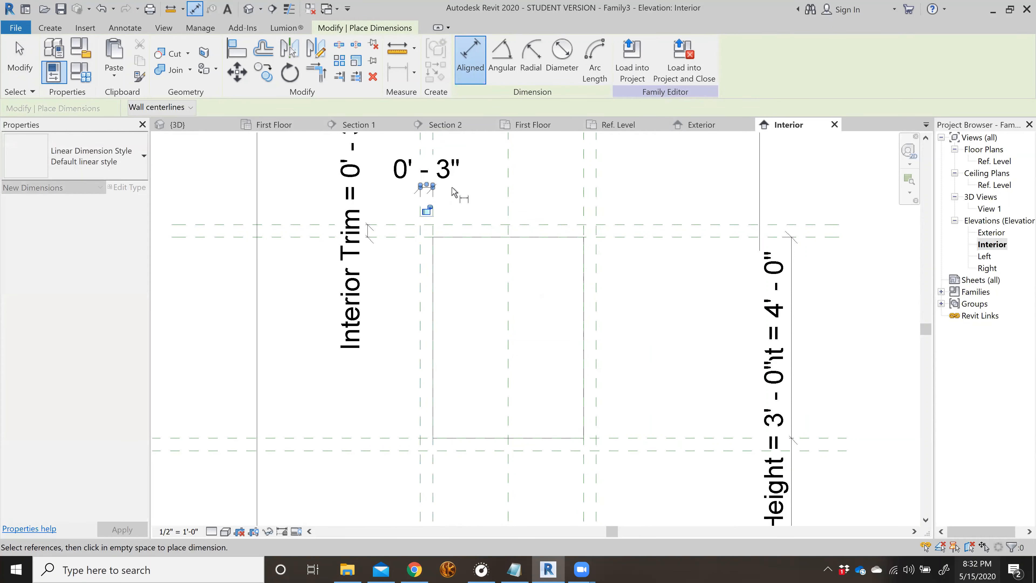
key("Escape")
key("Escape")
- Label the dimension between the two left reference planes with the Interior Trim parameter
left_click(434, 181)
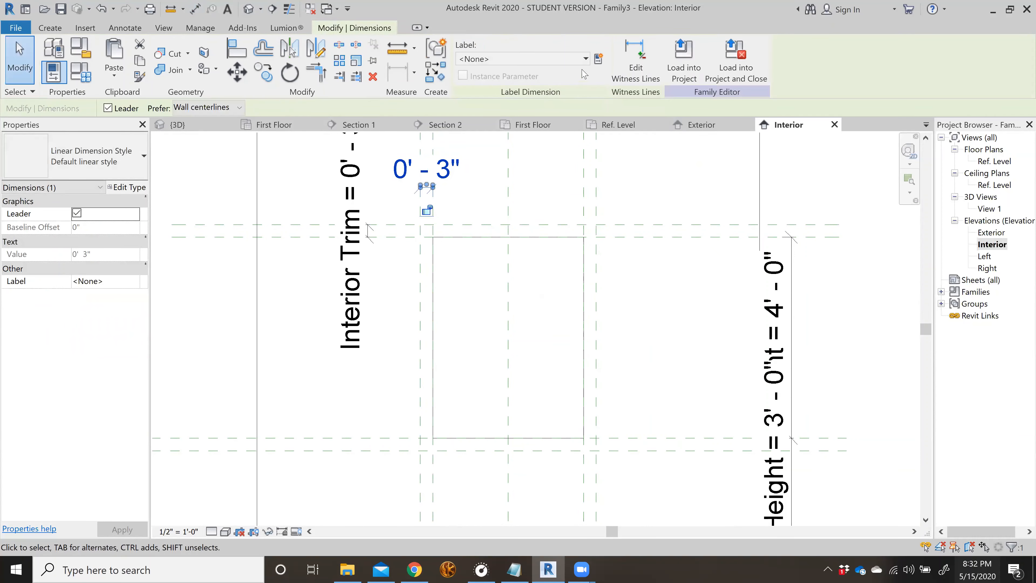
left_click(583, 60)
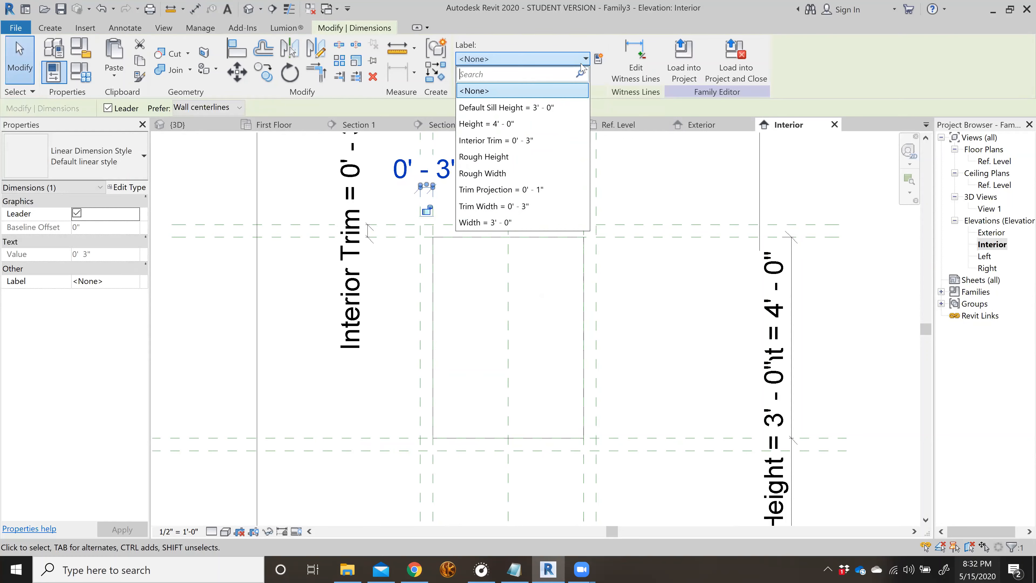
left_click(546, 143)
left_click(656, 301)
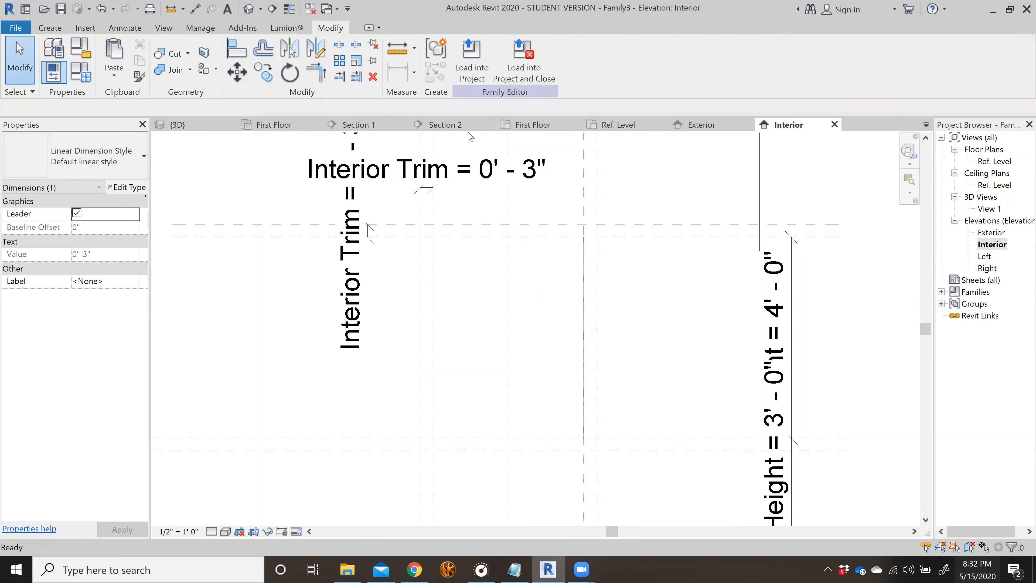
- Place an aligned dimension above the opening between its right reference plane and the offset plane outside it
left_click(195, 8)
left_click(584, 177)
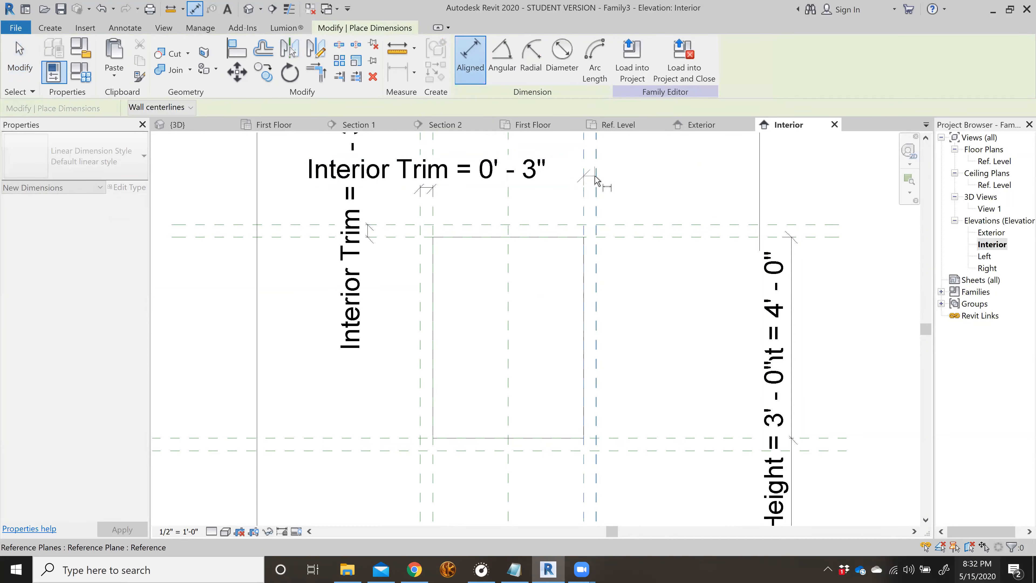
left_click(596, 175)
left_click(619, 182)
key("Escape")
key("Escape")
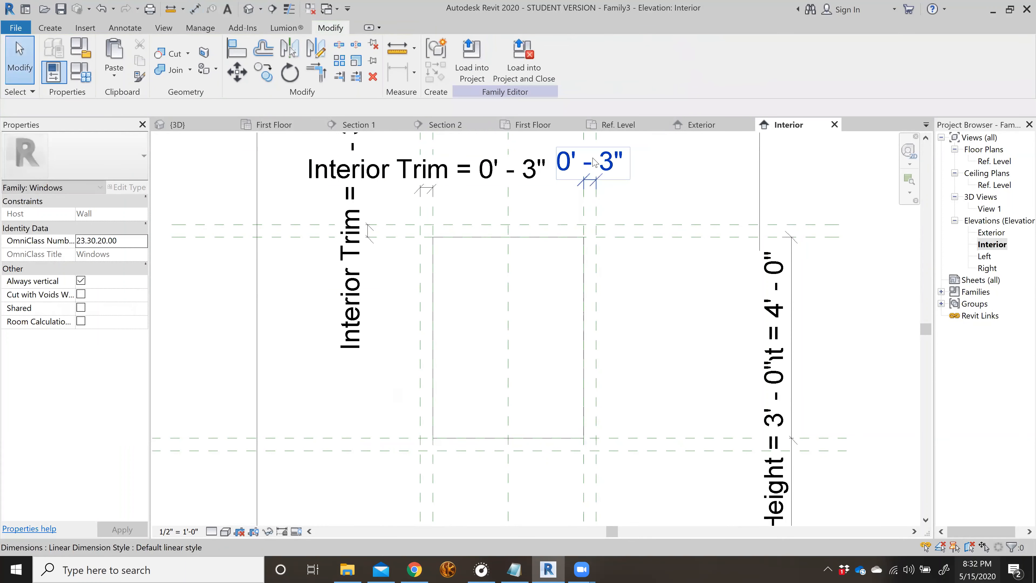
- Label the dimension between the two right reference planes with the Interior Trim parameter
left_click(589, 175)
left_click(586, 59)
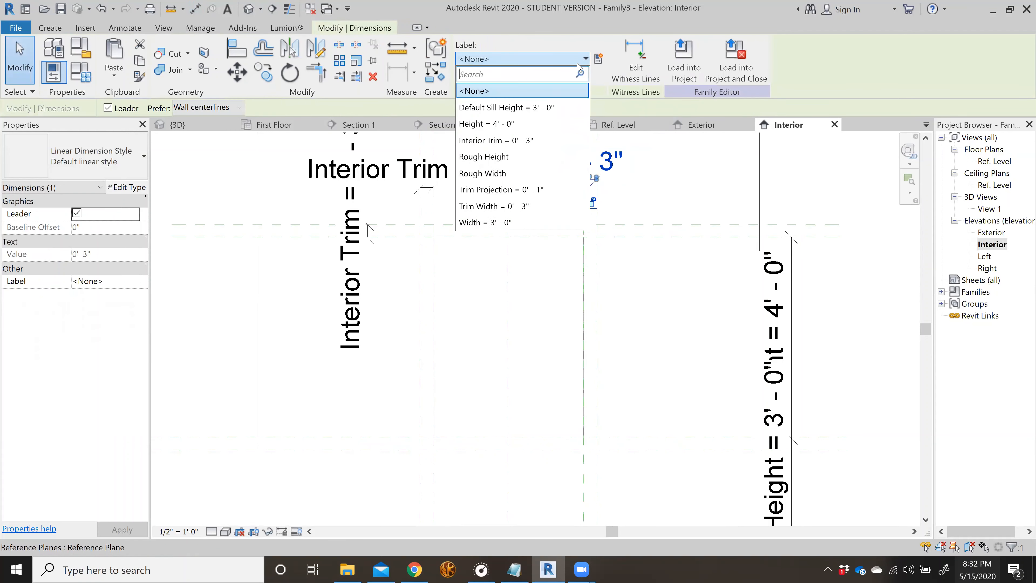
left_click(543, 138)
left_click(665, 314)
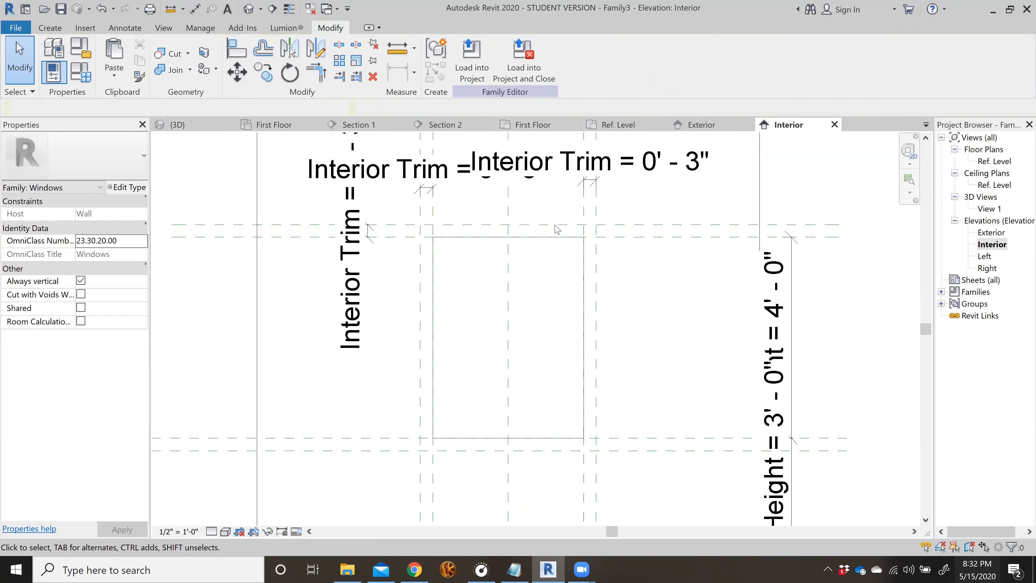
- Place an aligned dimension between the opening's bottom reference plane and the offset plane below it
scroll(534, 216, "down", 2)
scroll(630, 394, "up", 3)
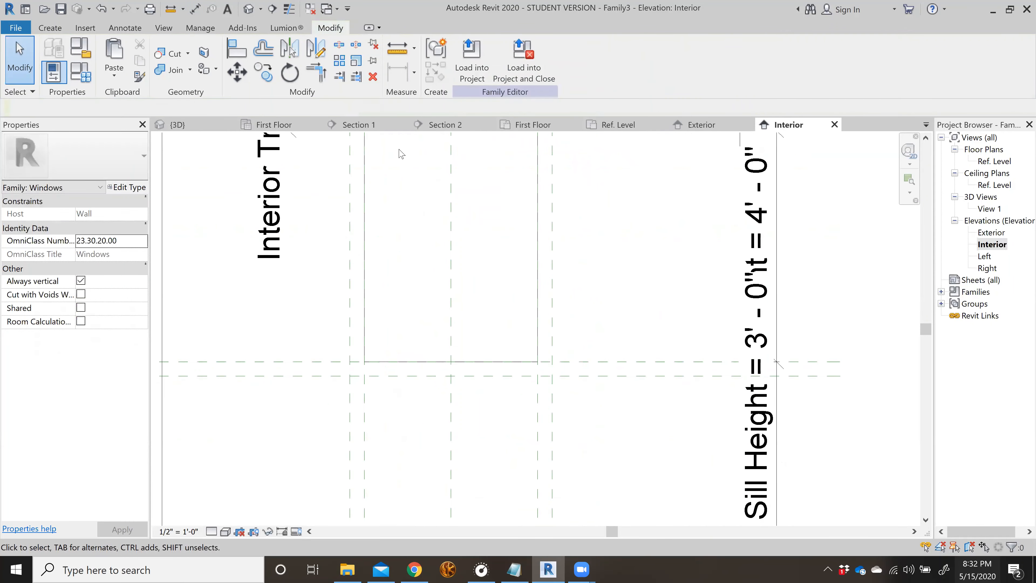
left_click(195, 8)
scroll(530, 413, "down", 1)
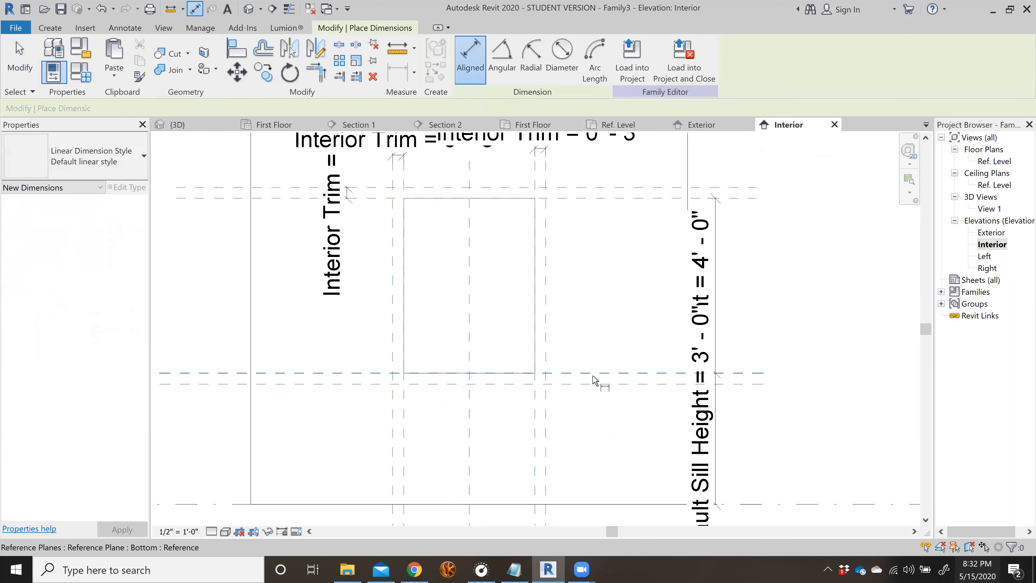
left_click(593, 374)
left_click(594, 384)
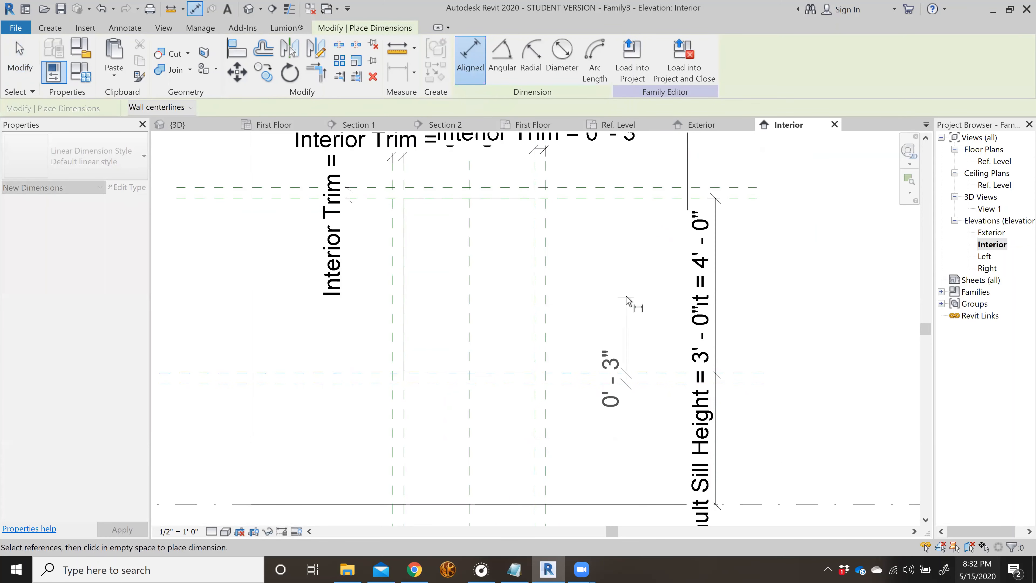
left_click(626, 302)
scroll(544, 380, "up", 1)
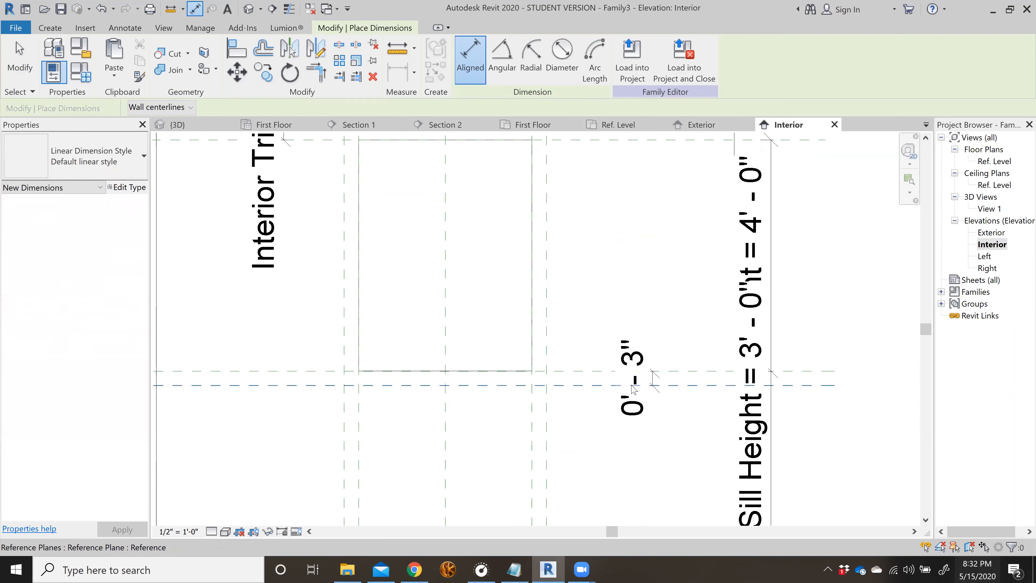
key("Escape")
key("Escape")
- Label the dimension between the two bottom reference planes with the Interior Trim parameter
left_click(652, 377)
left_click(585, 60)
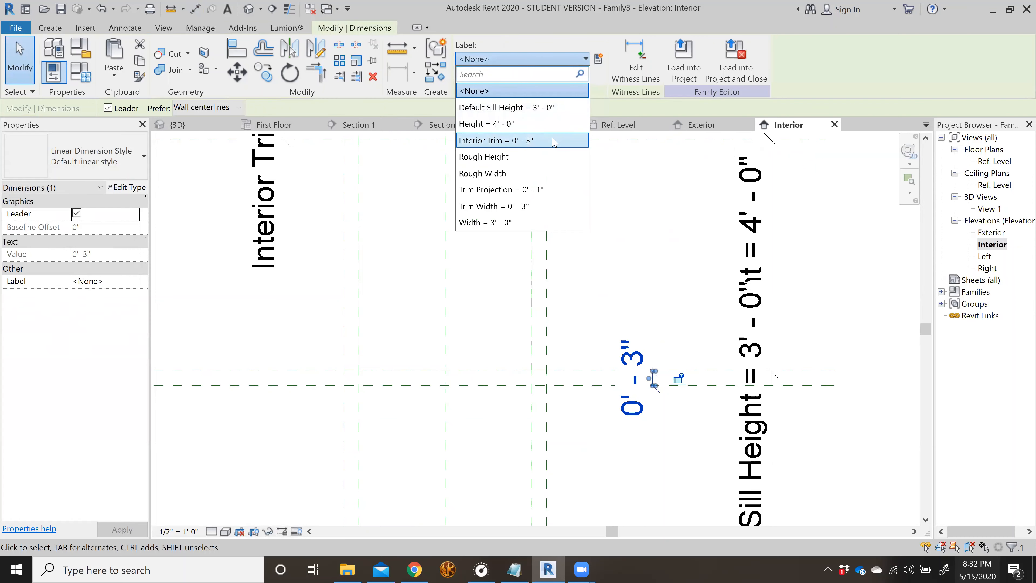
left_click(554, 140)
left_click(591, 250)
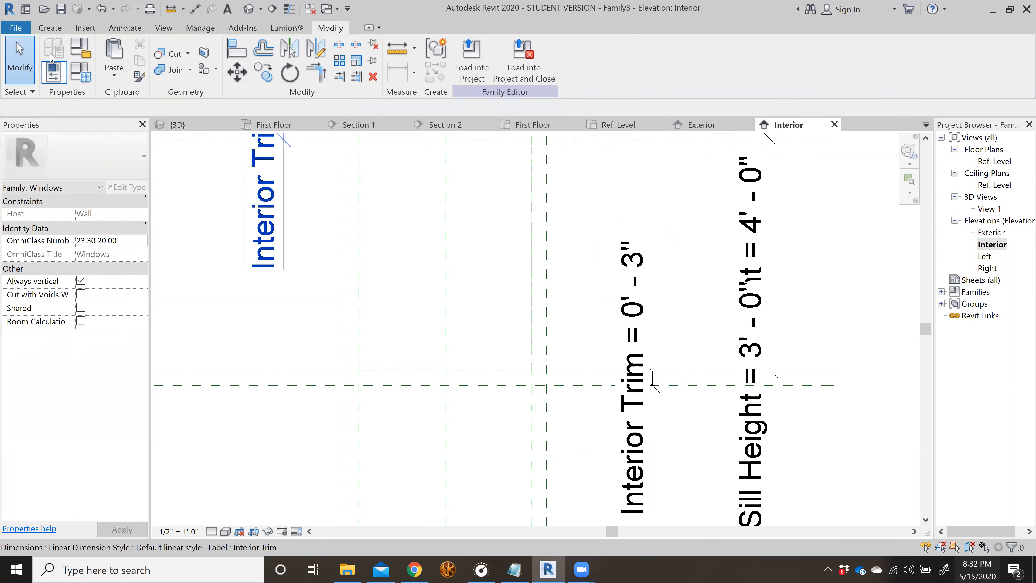
- Start a solid extrusion for the interior trim and set its Extrusion End to 1"
left_click(50, 27)
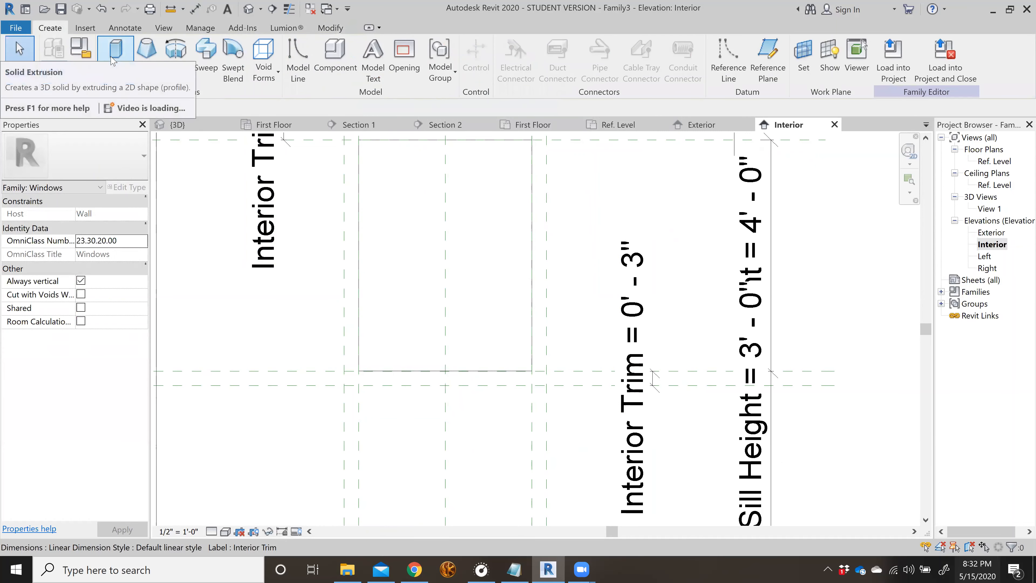
left_click(103, 62)
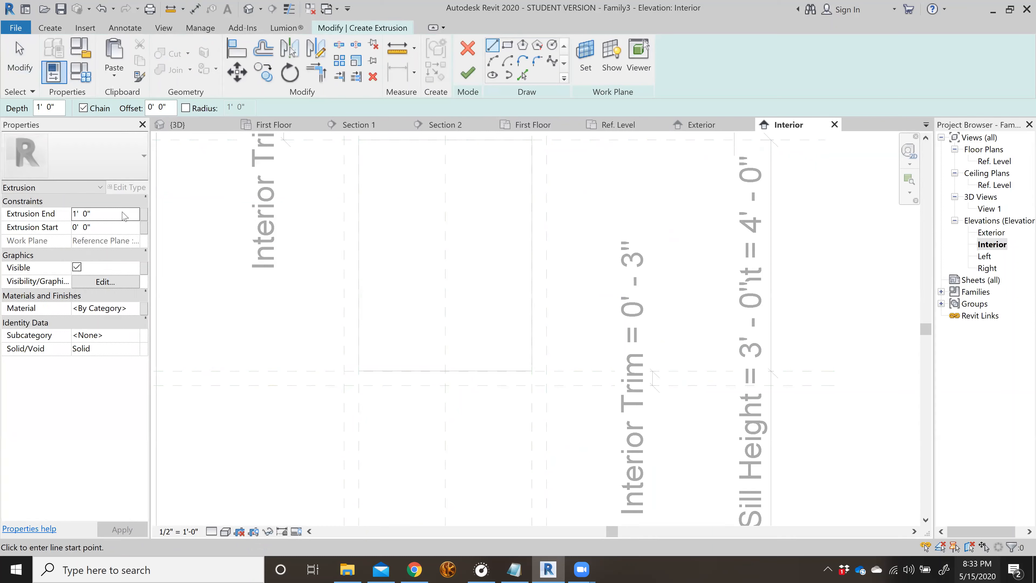
left_click(123, 213)
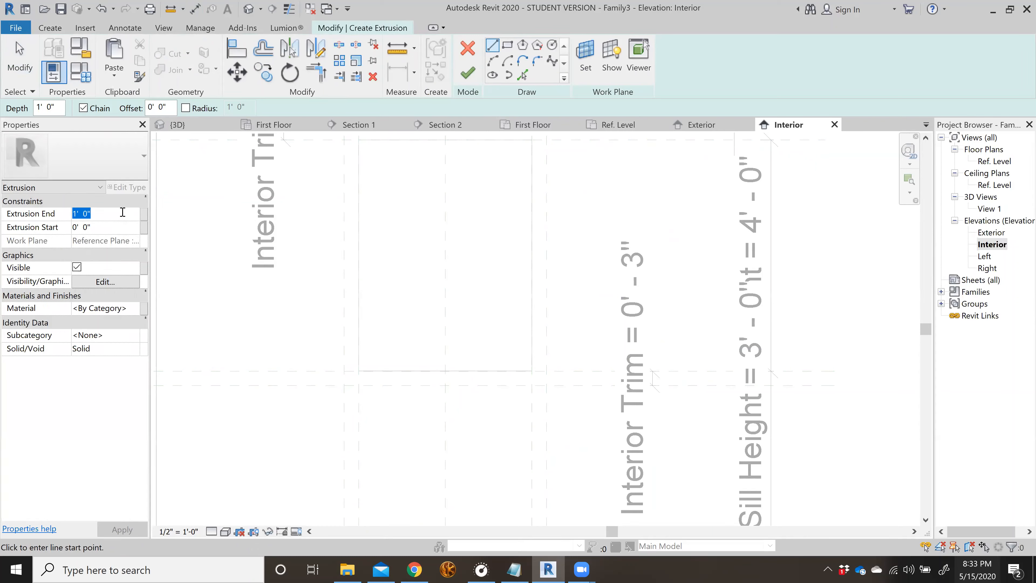
type("1\"")
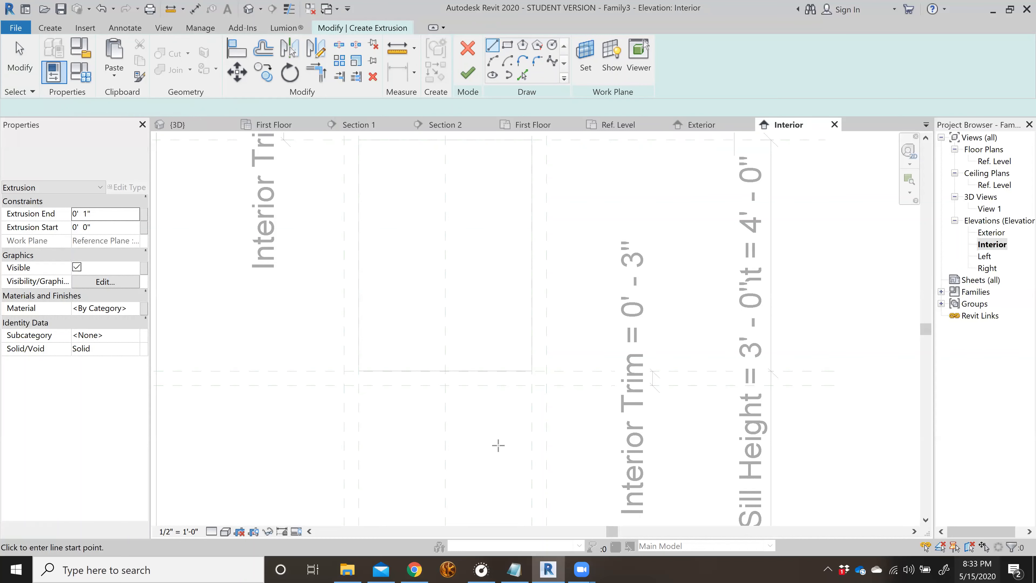
- Sketch a 3'-0" by 4'-0" rectangle along the window opening's edges, keeping Reference Plane : Interior as the work plane
scroll(352, 245, "down", 3)
scroll(539, 240, "up", 2)
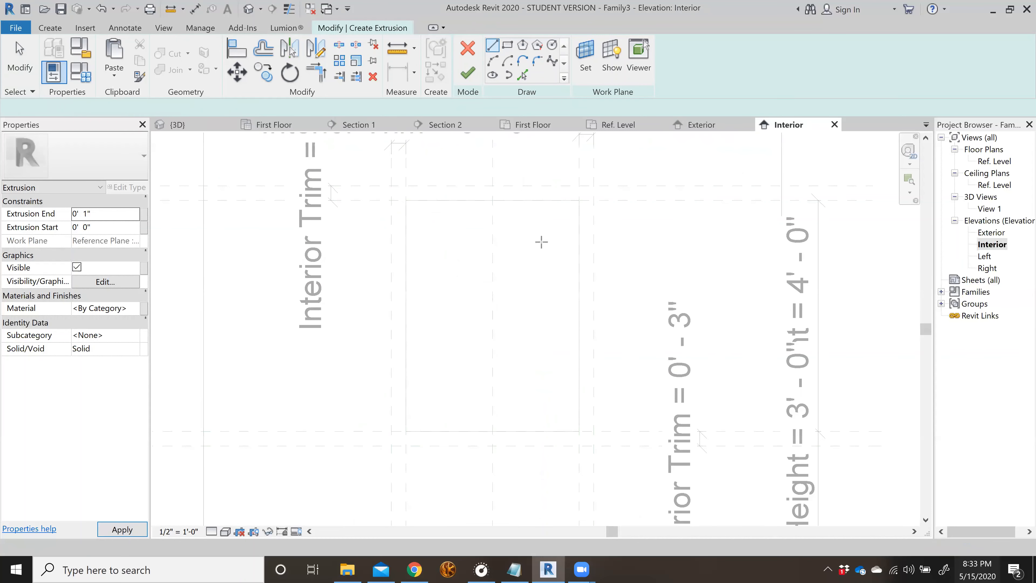
left_click(508, 45)
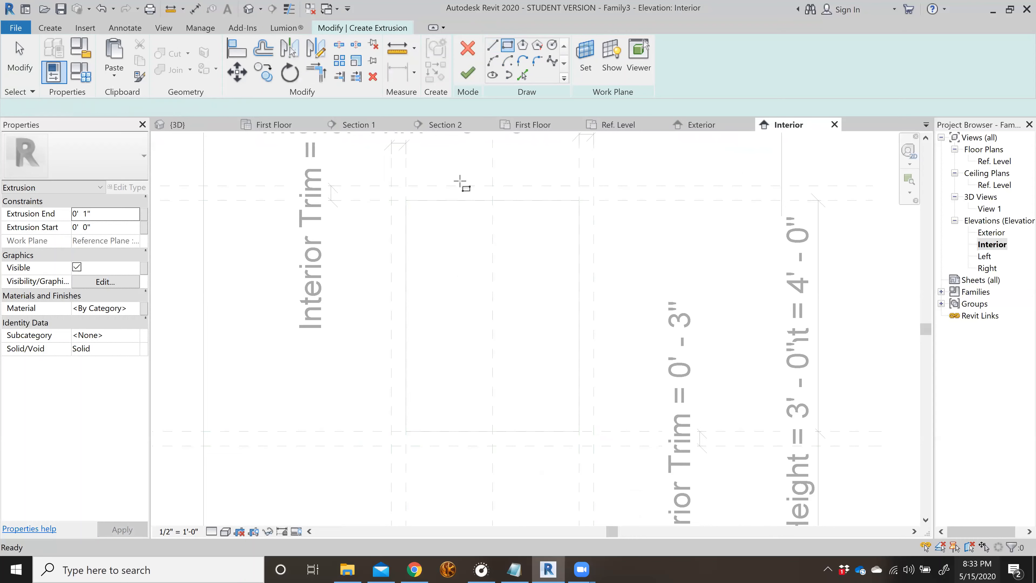
left_click(405, 200)
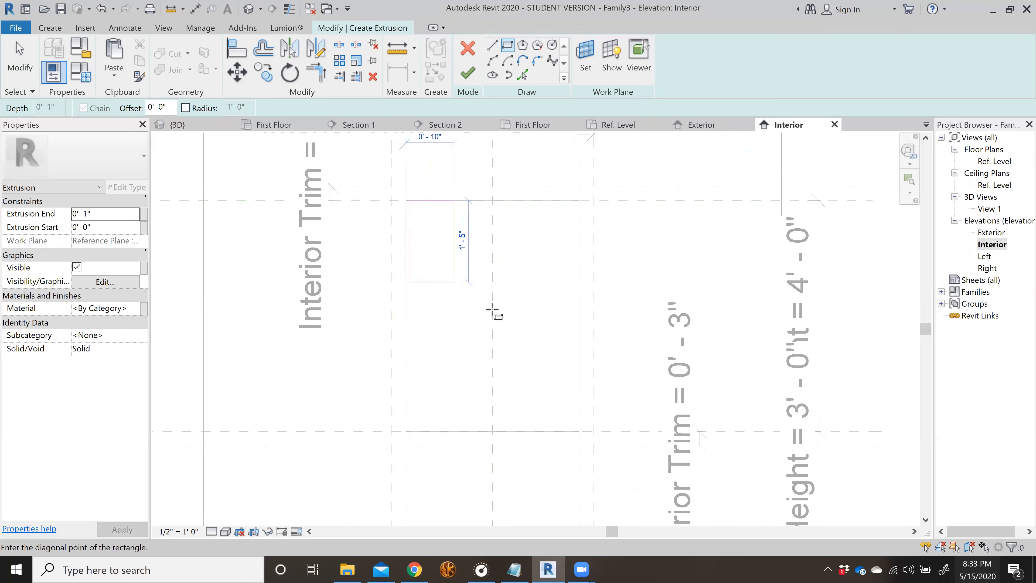
left_click(579, 431)
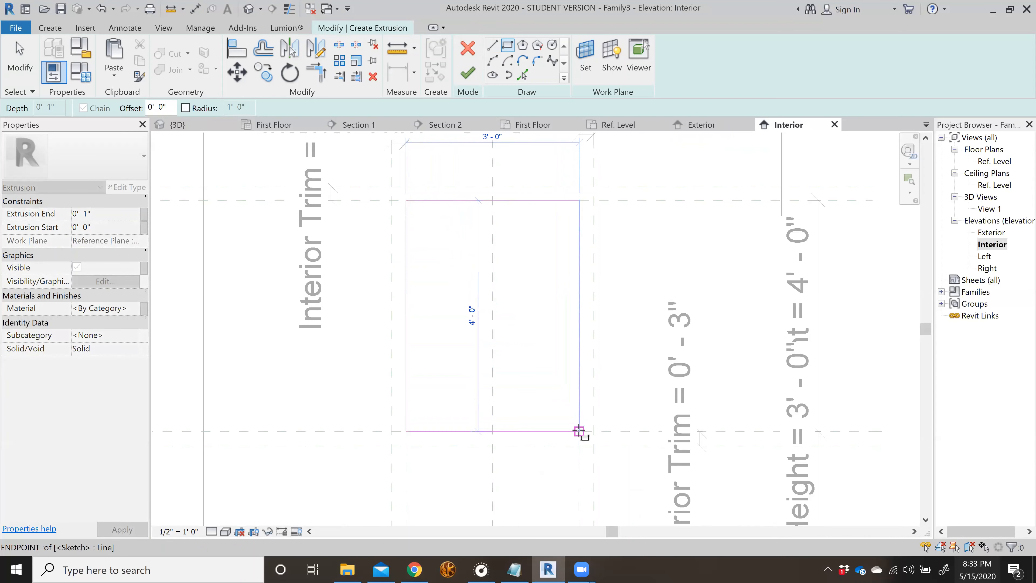
key("Escape")
key("Escape")
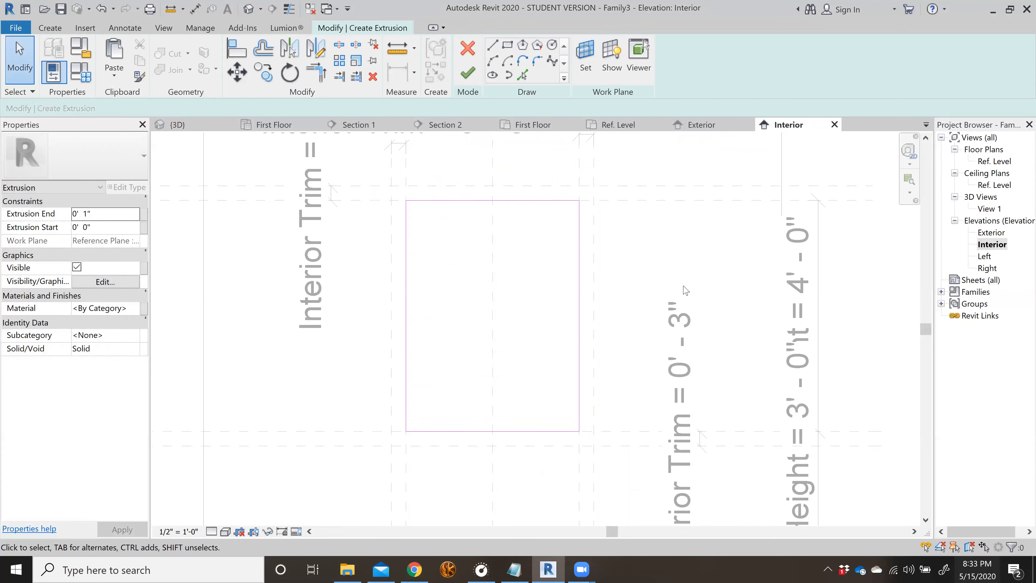
left_click(586, 57)
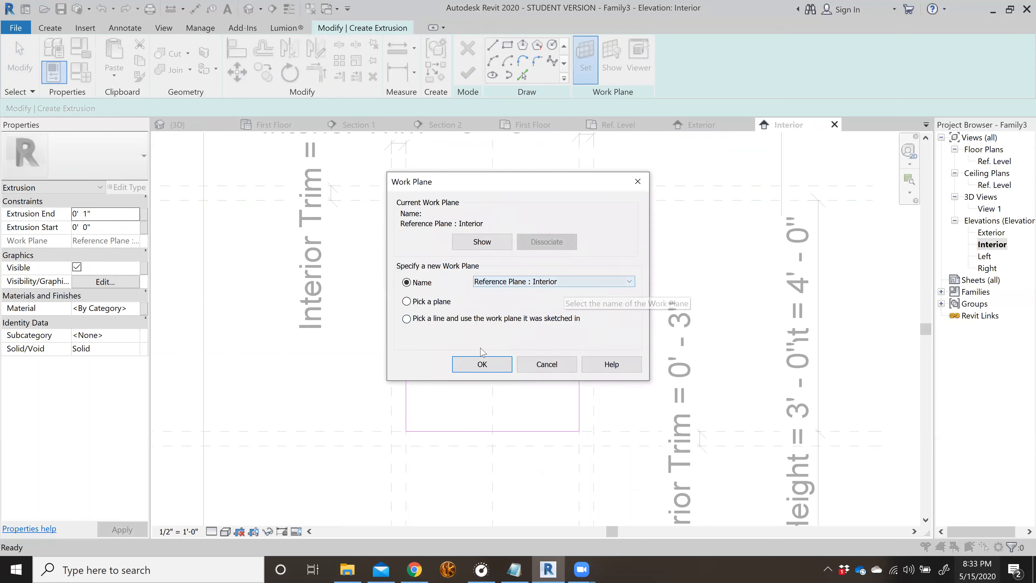
left_click(471, 365)
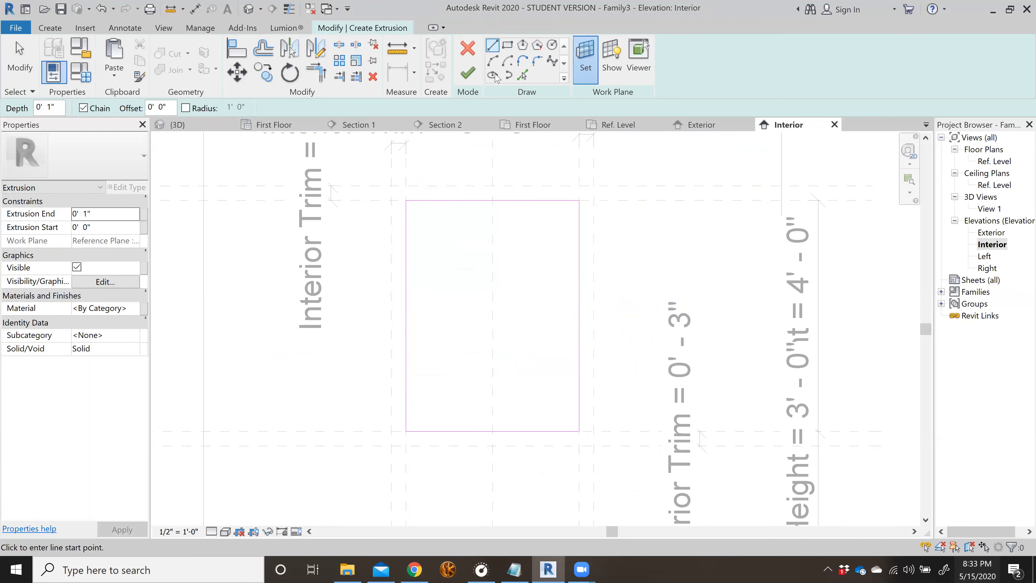
- Sketch an outer rectangle around the opening, offset 3" outward from its corners, measuring 3'-6" by 4'-6"
left_click(508, 45)
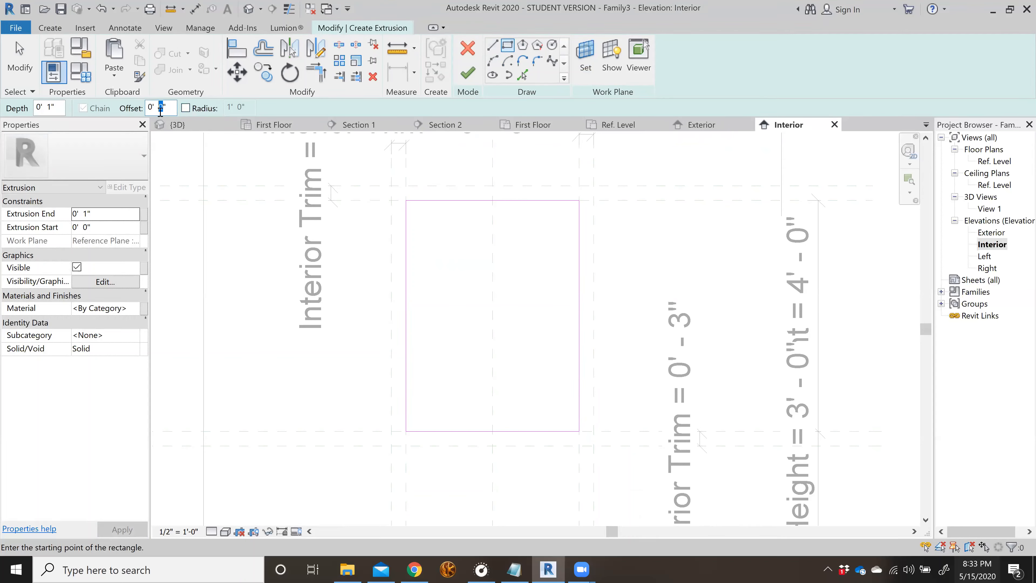
type("4")
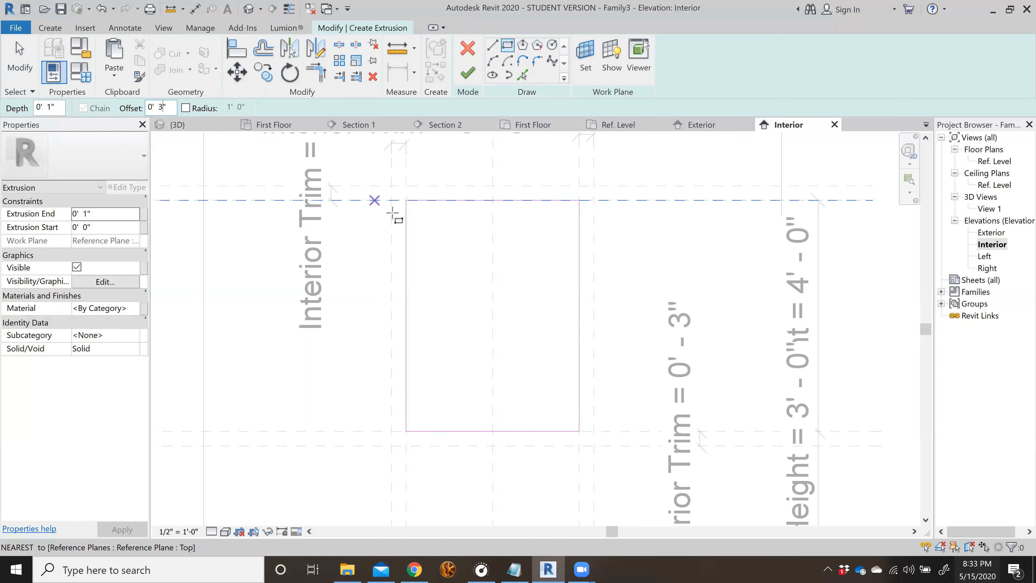
left_click(406, 201)
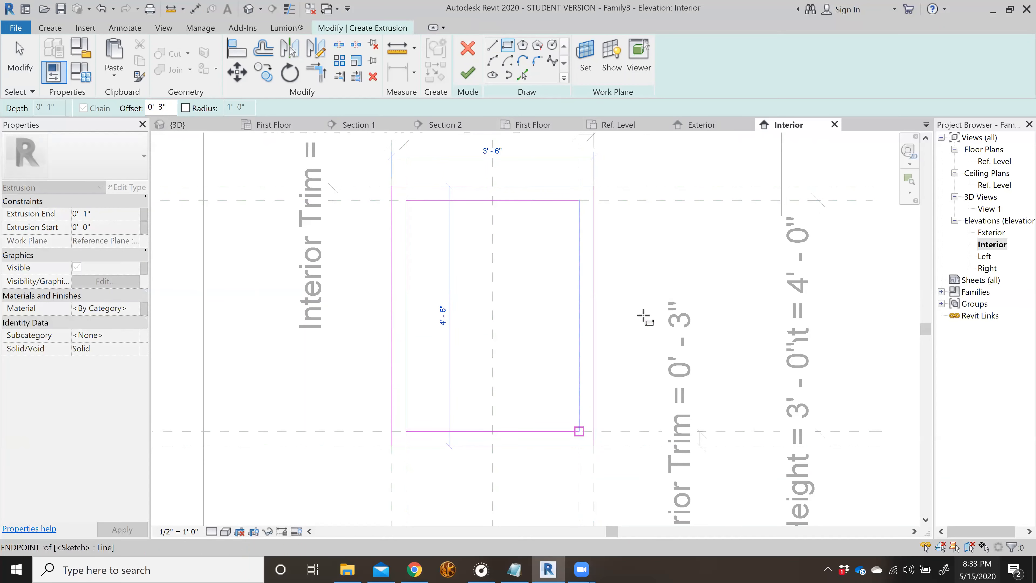
left_click(580, 431)
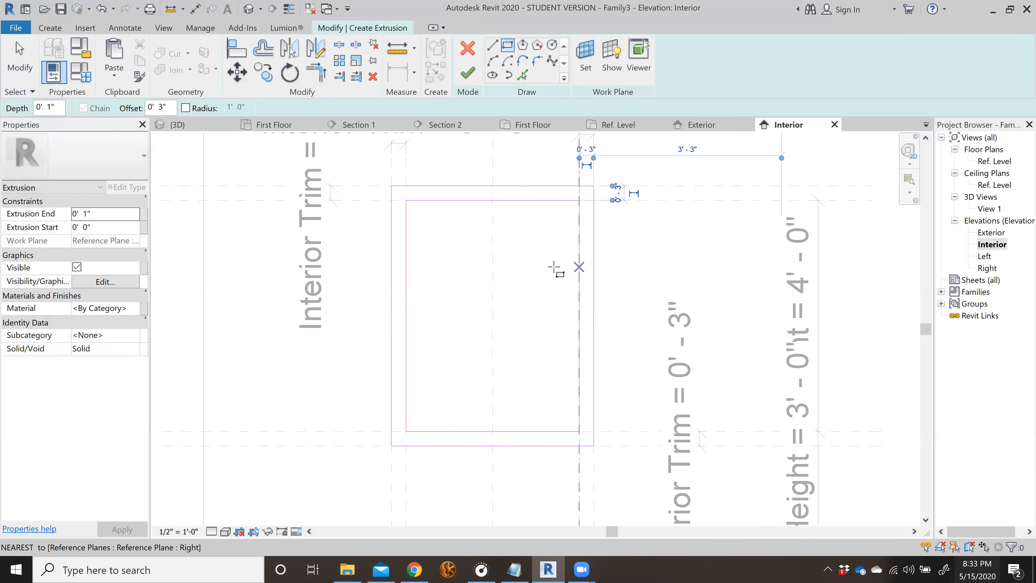
key("Escape")
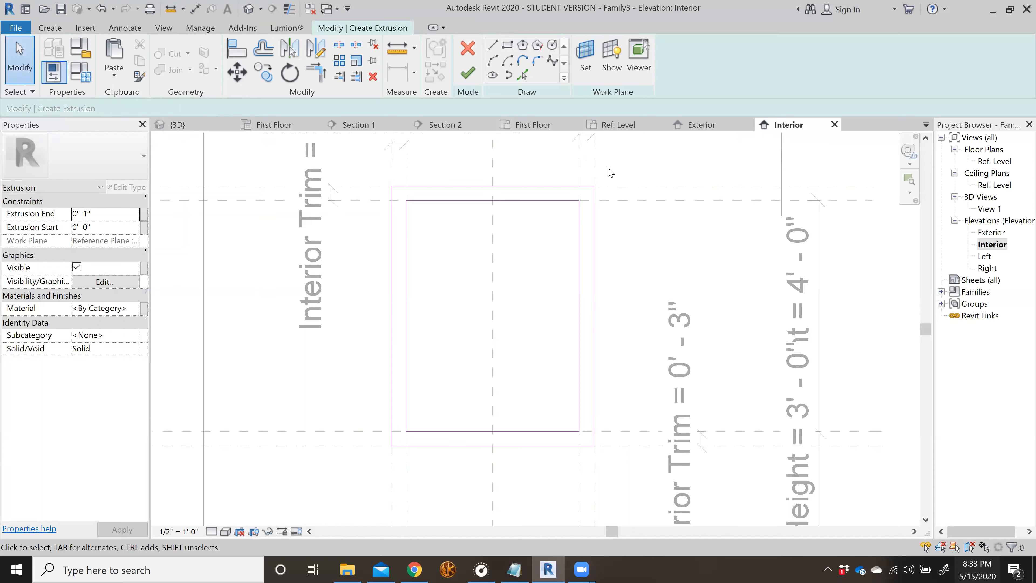
- Check the outer rectangle's top line and finish the sketch to create the interior trim extrusion
left_click(610, 186)
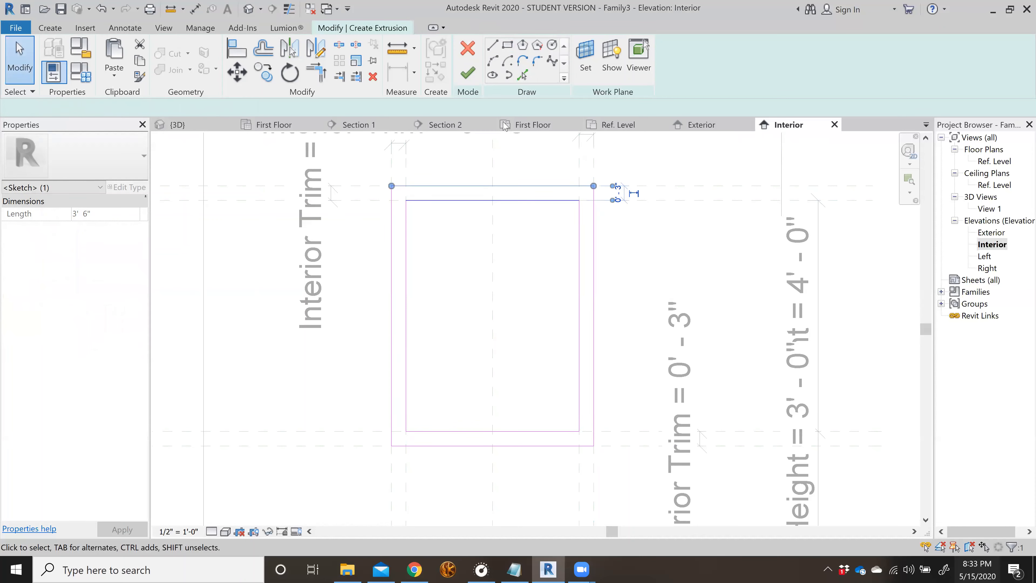
key("Escape")
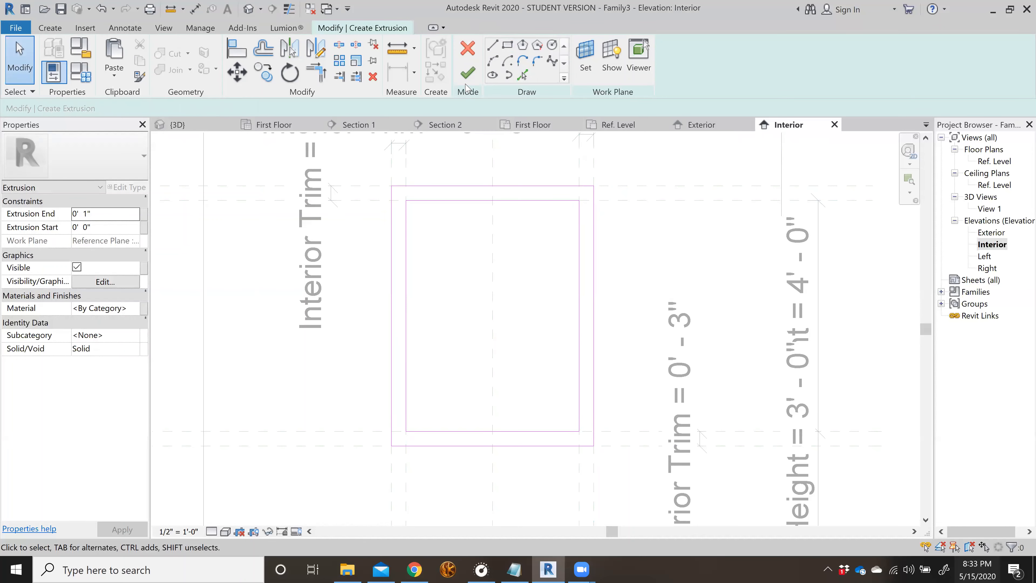
left_click(480, 186)
key("Escape")
left_click(468, 72)
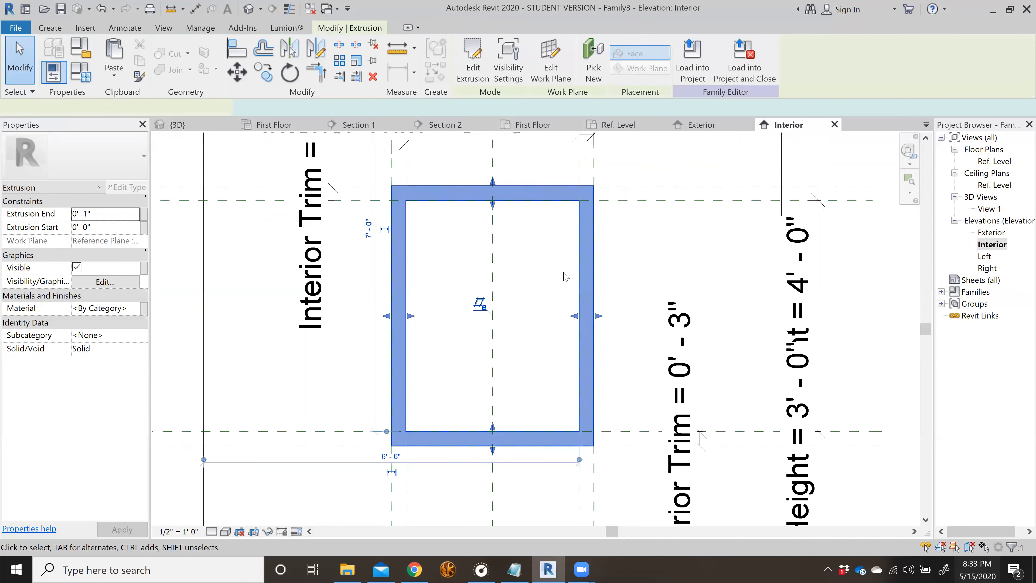
- Flex the family by applying Width values of 5' and 4', and return the Width to 3'
key("Escape")
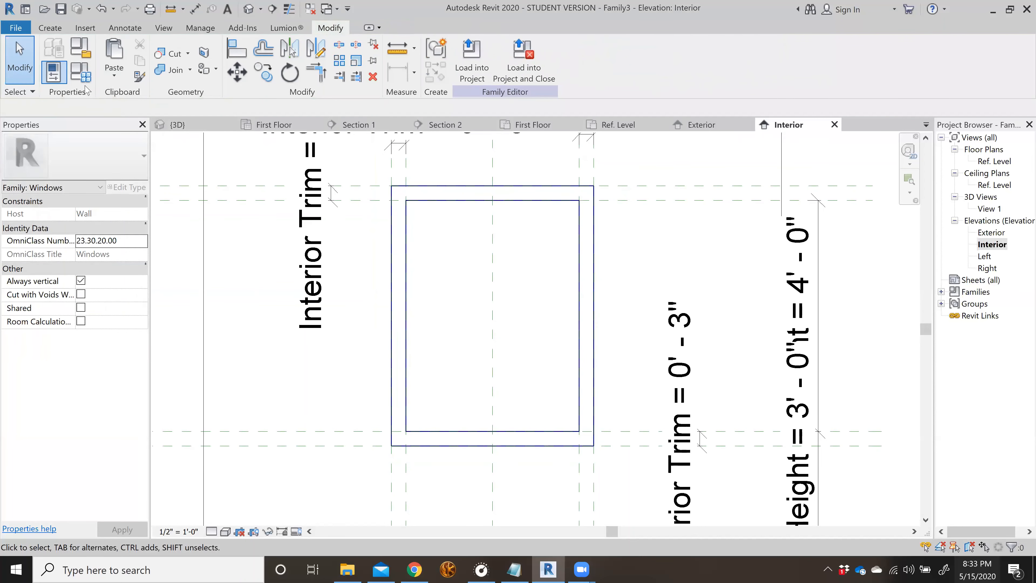
left_click(80, 73)
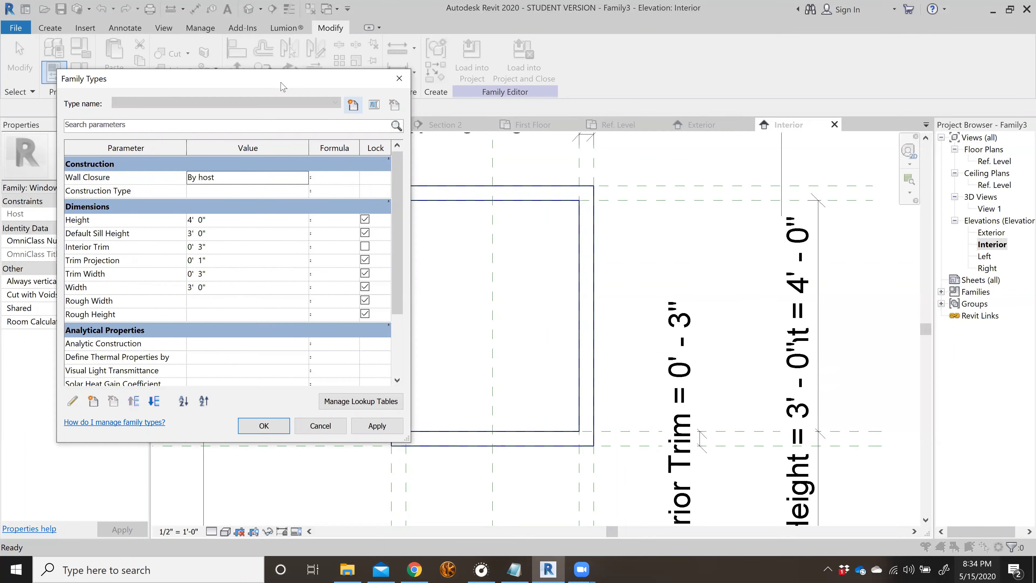
left_click_drag(283, 86, 238, 47)
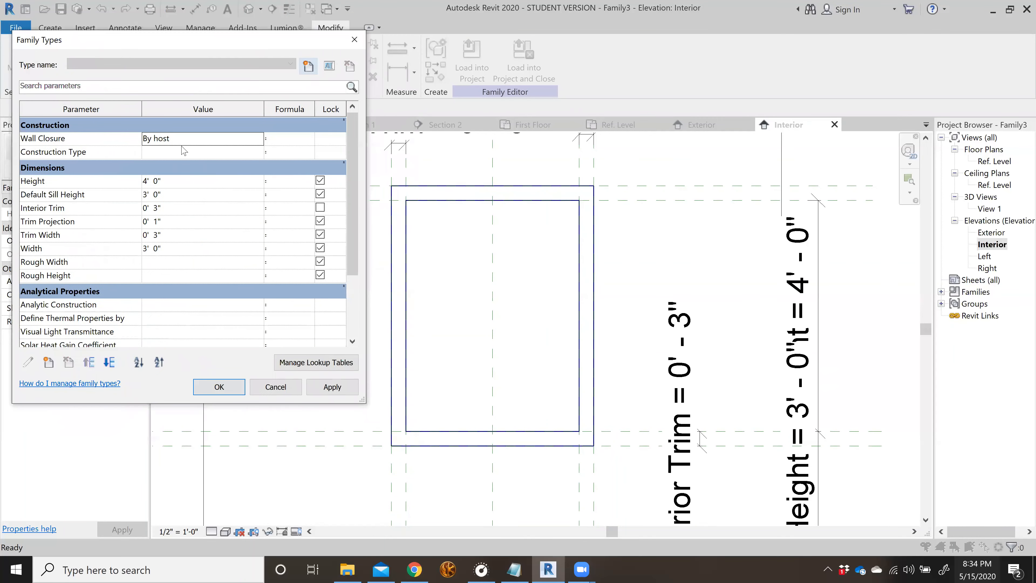
left_click(191, 249)
type("5")
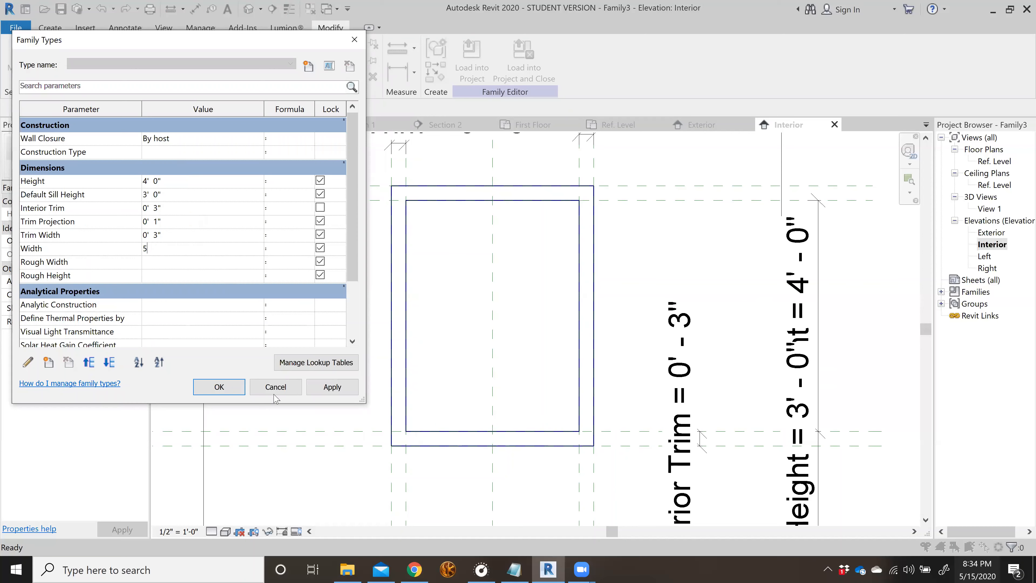
left_click(328, 388)
left_click(189, 248)
type("4")
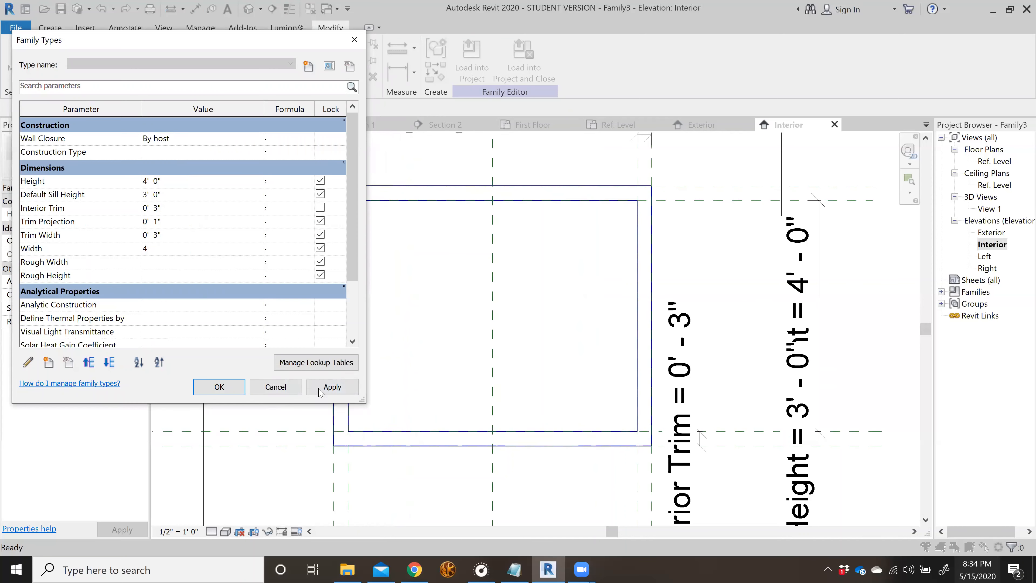
left_click(336, 392)
left_click(218, 248)
type("4")
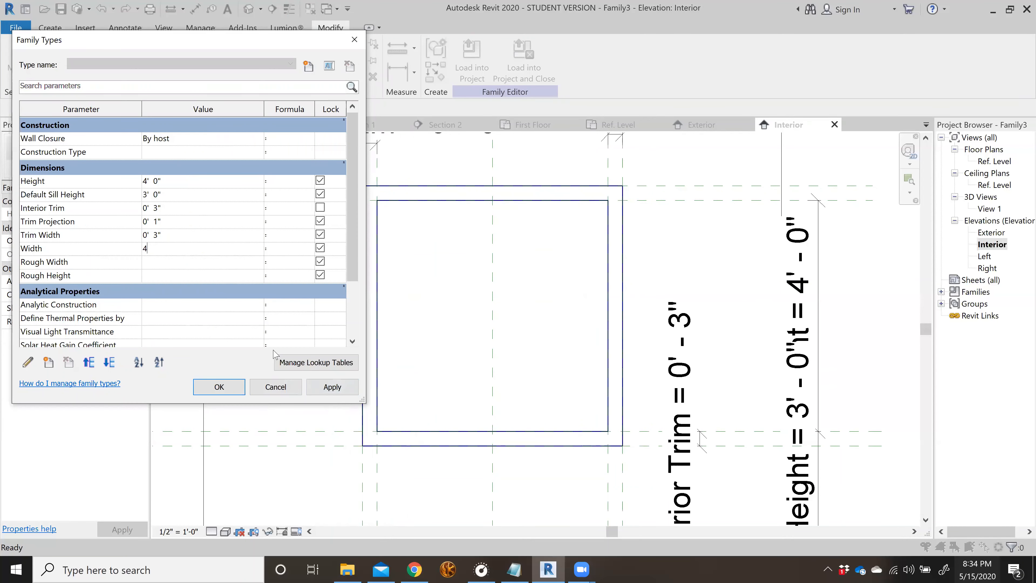
left_click(351, 390)
- Flex the family by applying a Height of 5', return it to 4', and close the family types
left_click(182, 183)
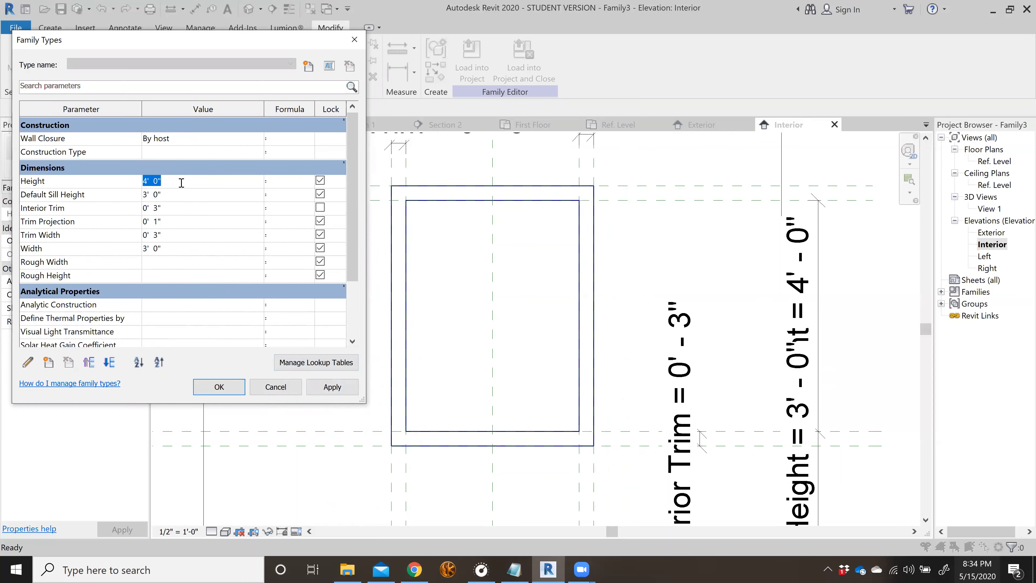
type("5")
left_click(332, 387)
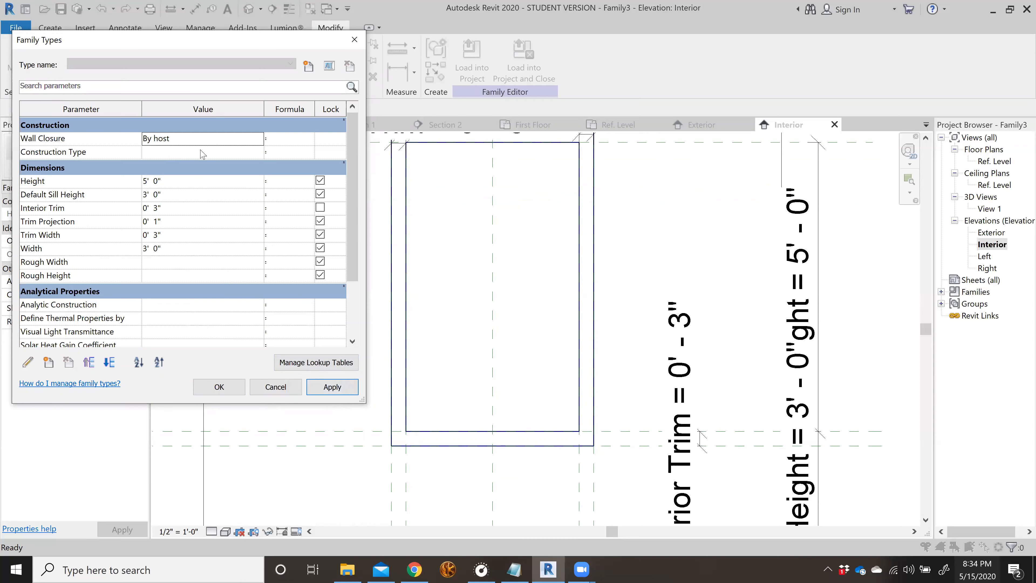
left_click(188, 182)
type("4")
left_click(332, 386)
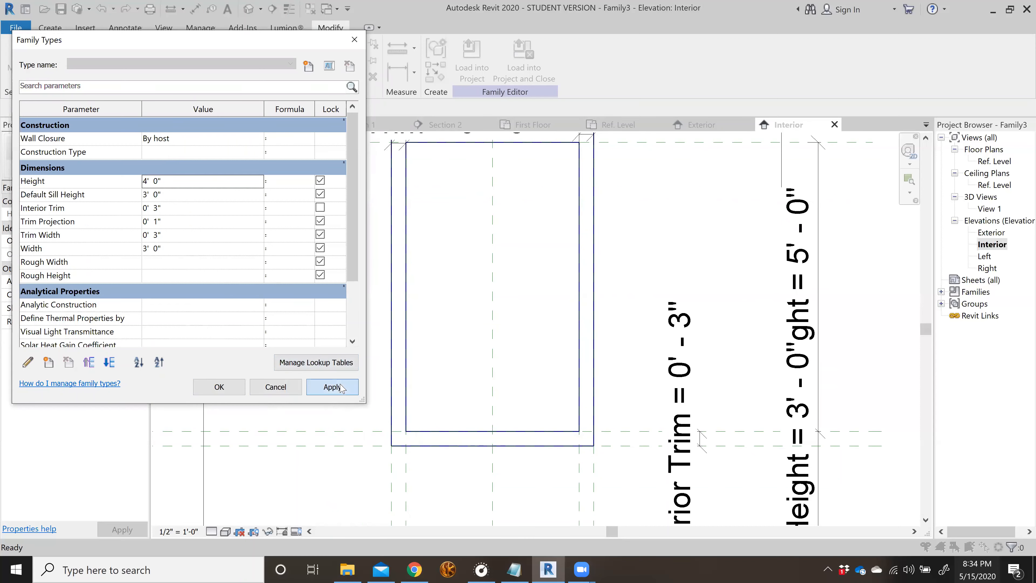
left_click(240, 389)
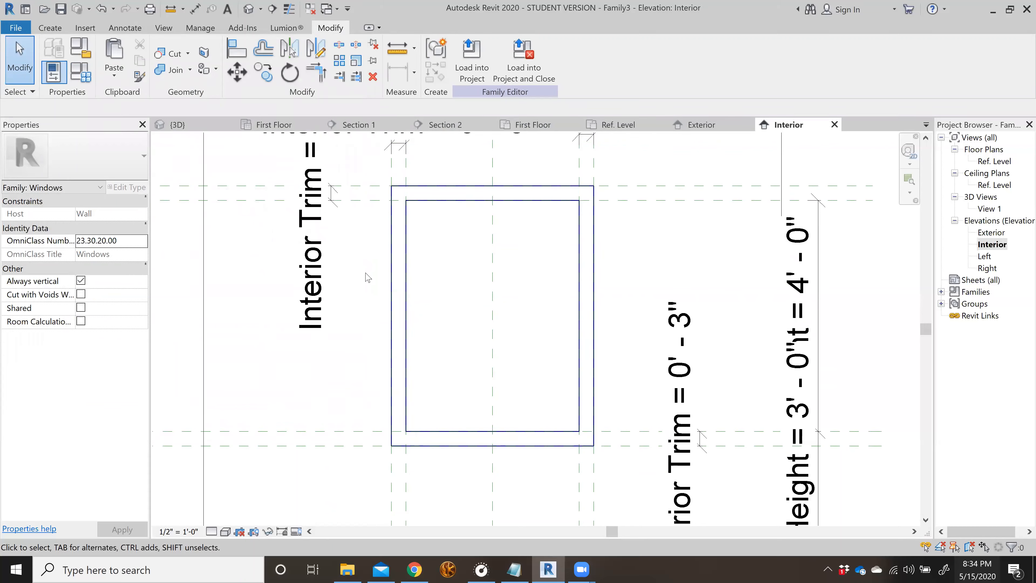
- Start another solid extrusion and set its work plane to Reference Plane : Center (Front/Back)
left_click(51, 29)
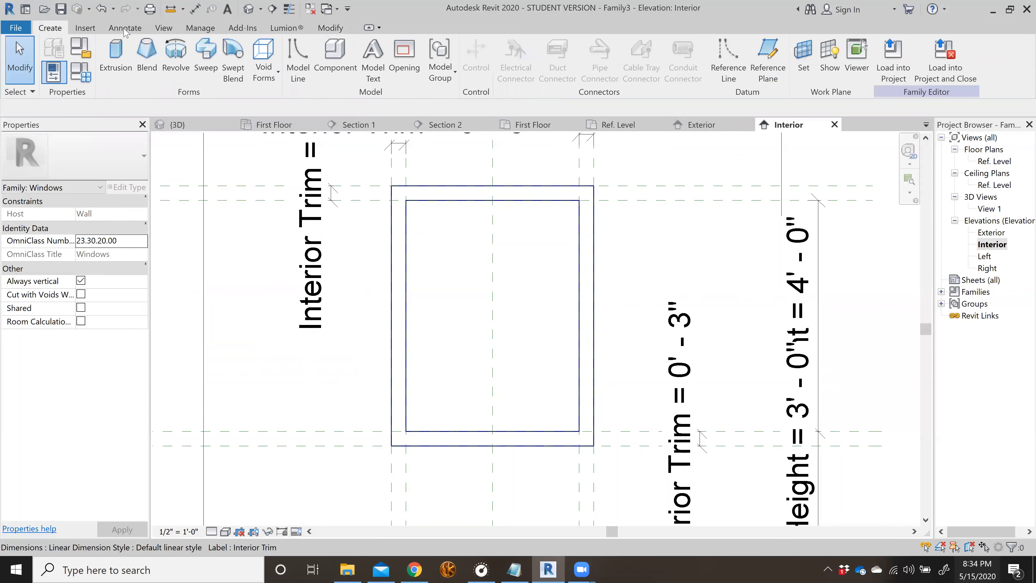
left_click(114, 65)
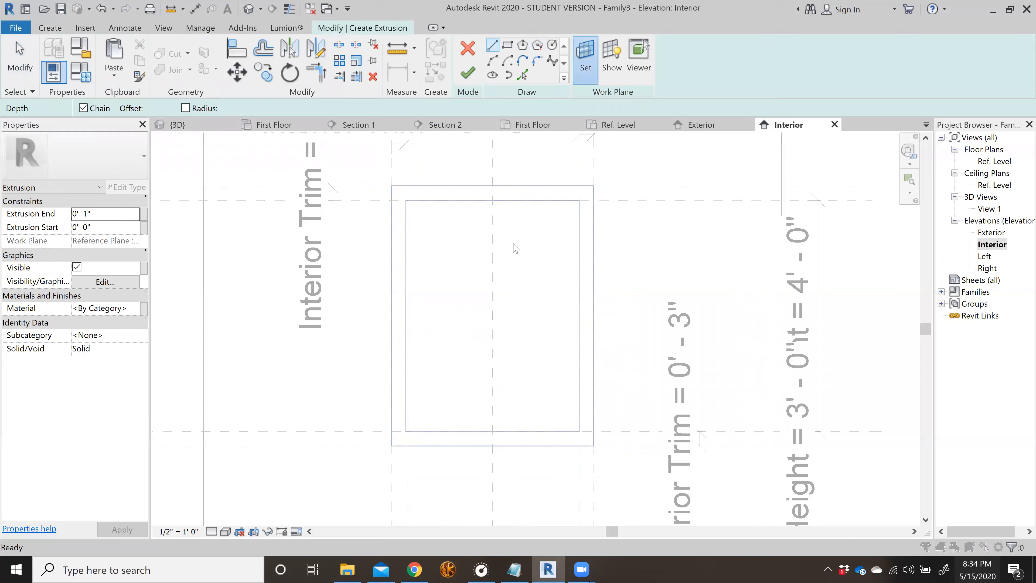
left_click(585, 59)
left_click(553, 282)
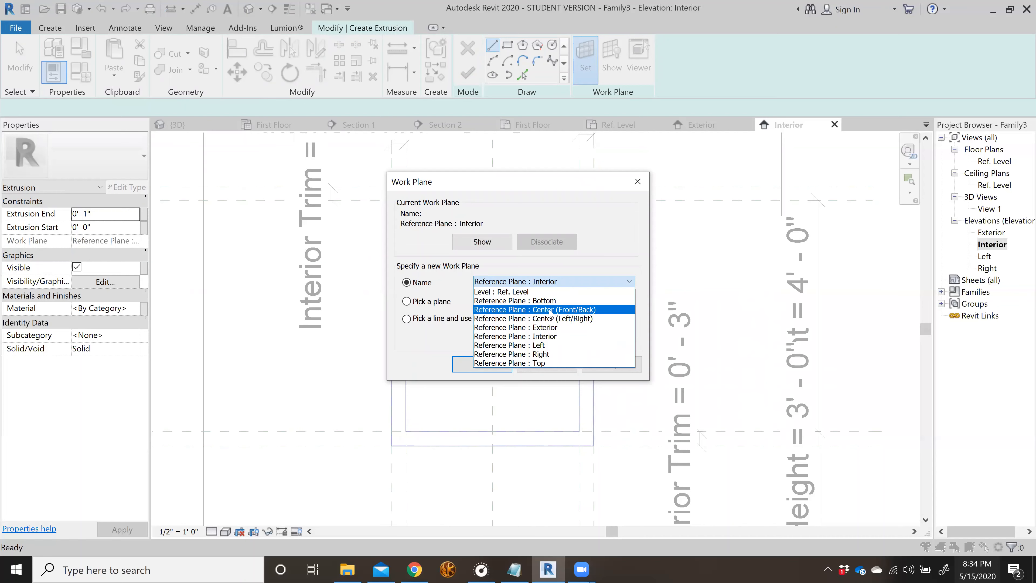
left_click(551, 311)
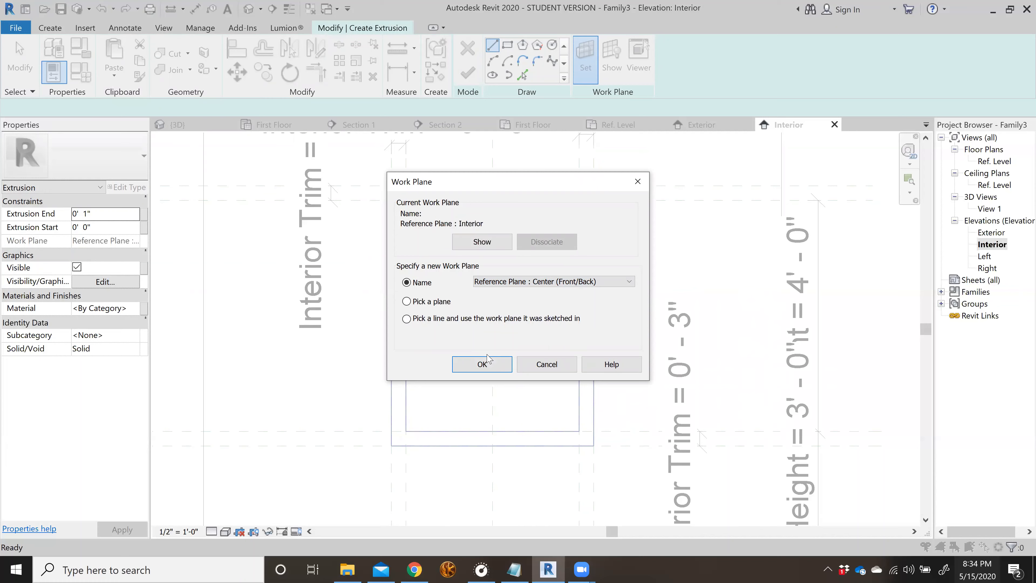
left_click(472, 370)
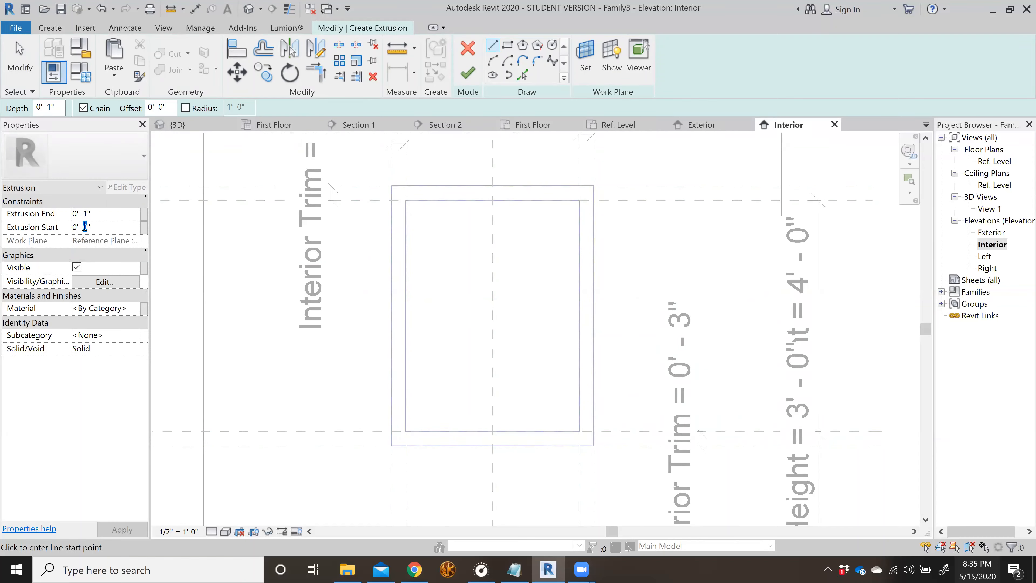
- Set the Extrusion Start to 1" and sketch a rectangle along the window opening's edges
type("1")
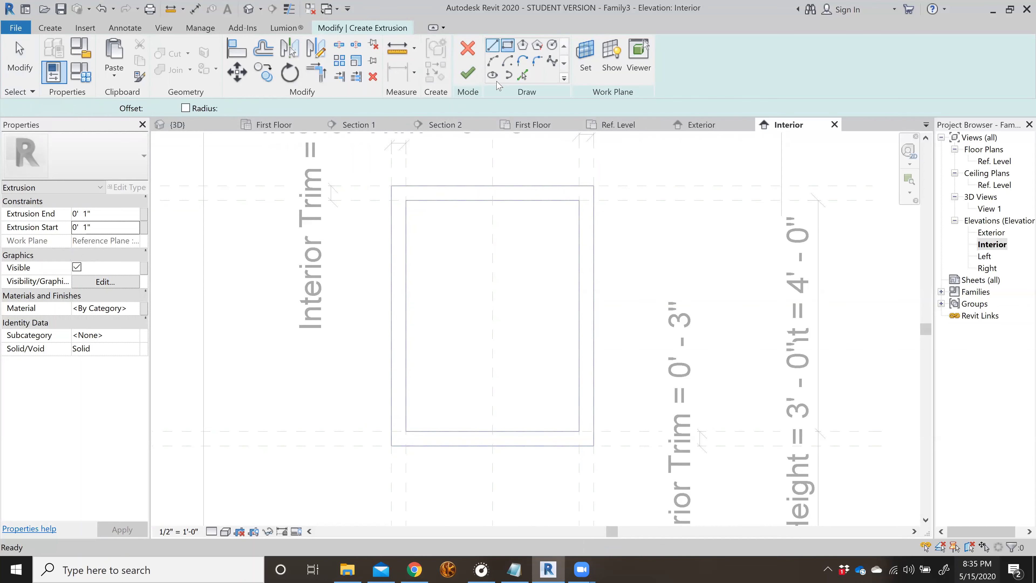
left_click(508, 44)
left_click(406, 200)
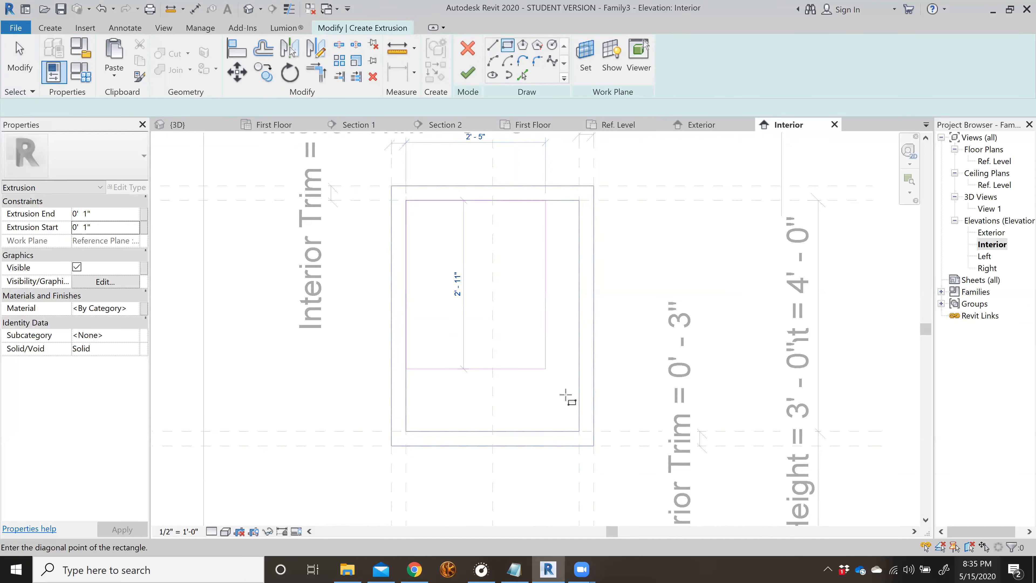
left_click(579, 431)
key("Escape")
key("Escape")
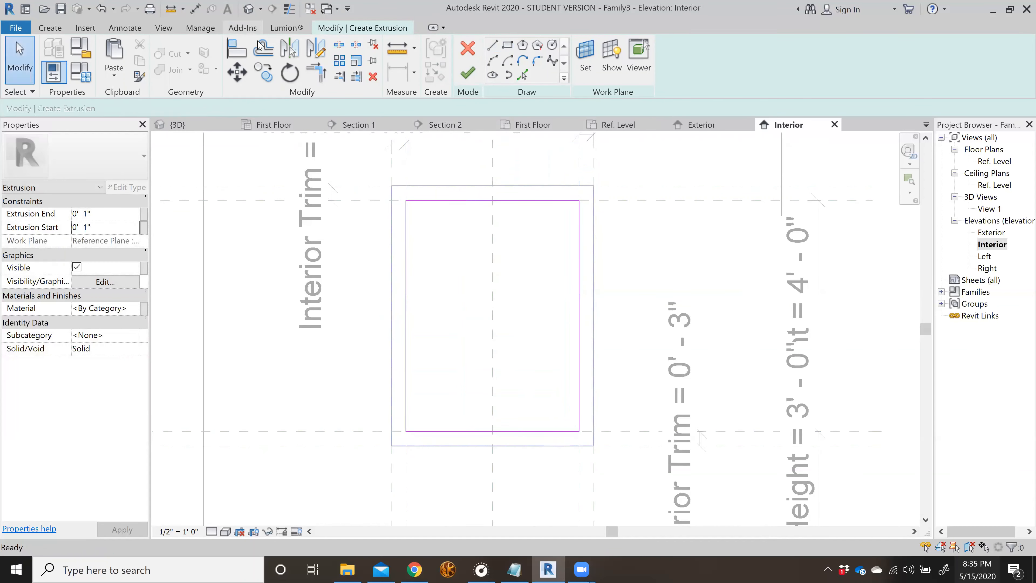
left_click(263, 48)
left_click(265, 107)
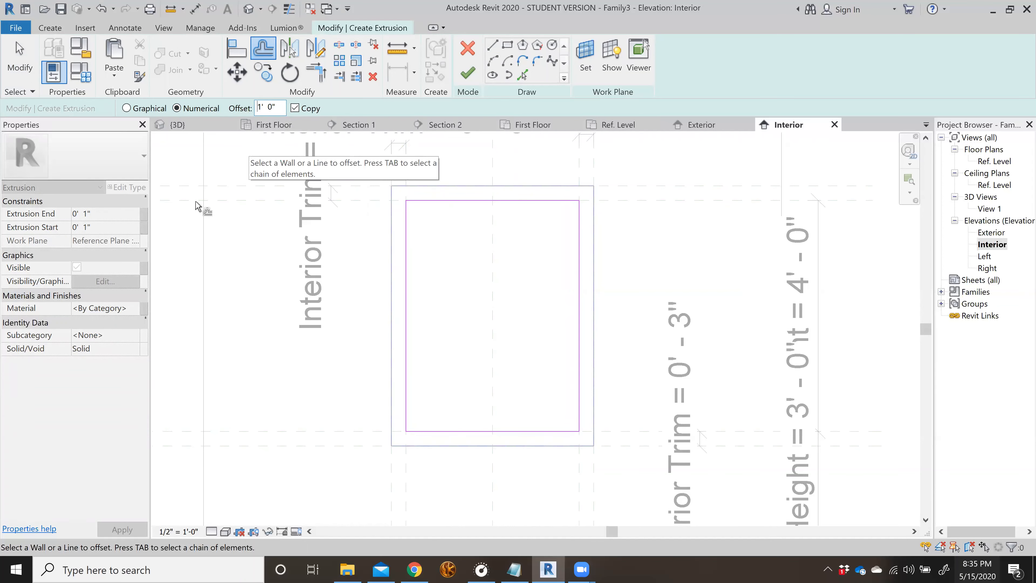
type("1")
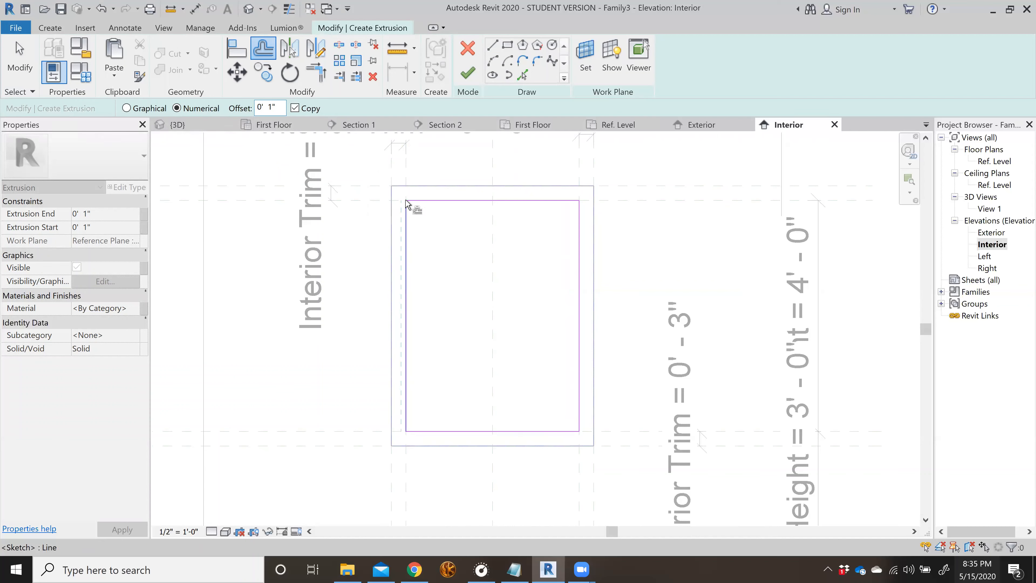
- Sketch a second rectangle offset 1" inside the opening rectangle and try to finish the extrusion
left_click(507, 45)
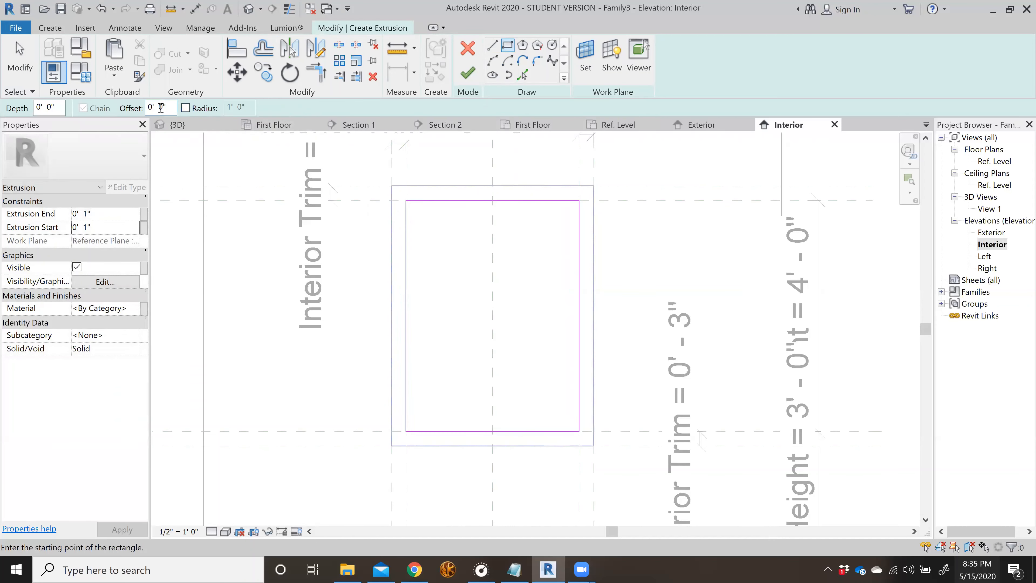
left_click(406, 200)
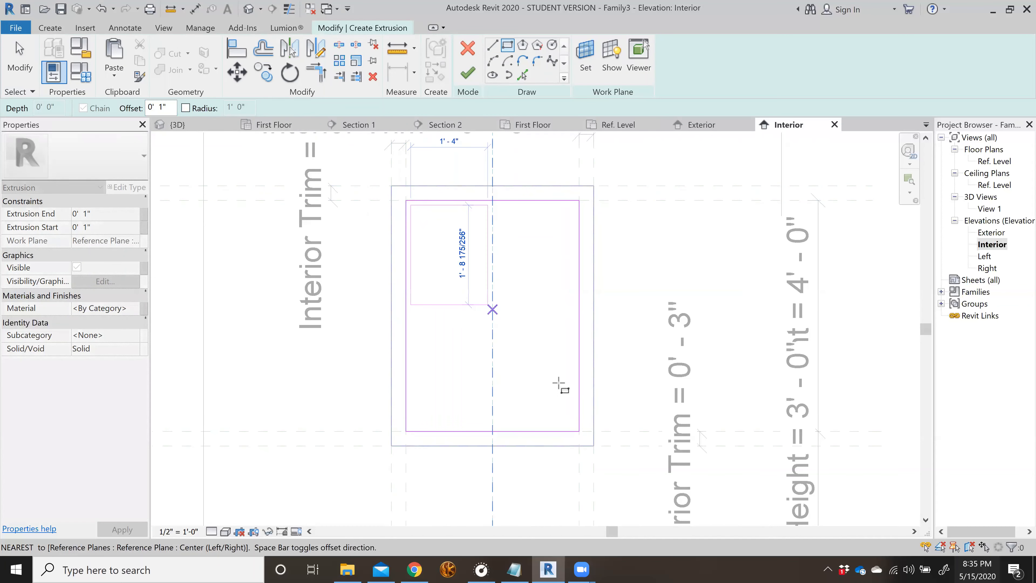
left_click(579, 431)
key("Escape")
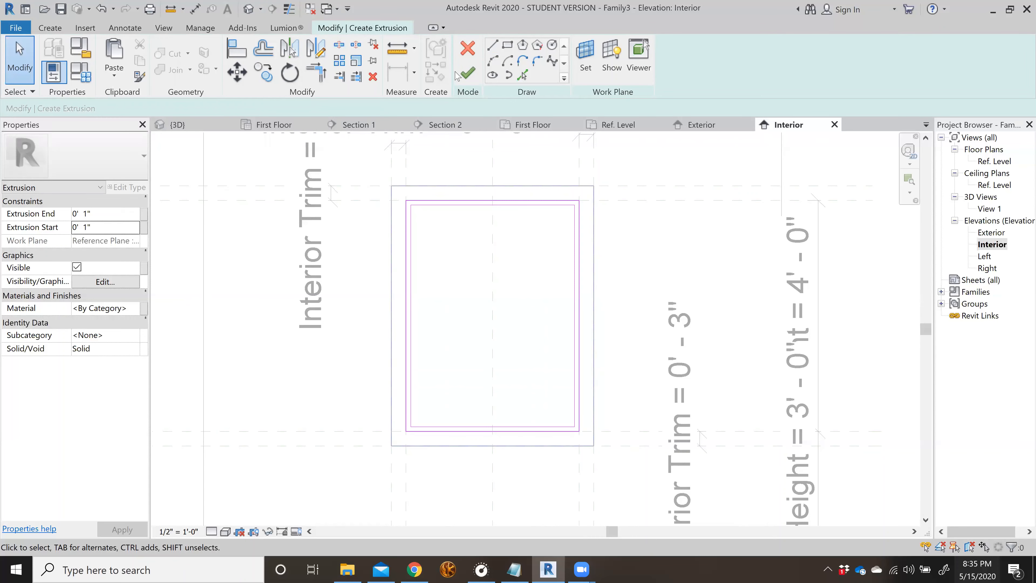
left_click(468, 73)
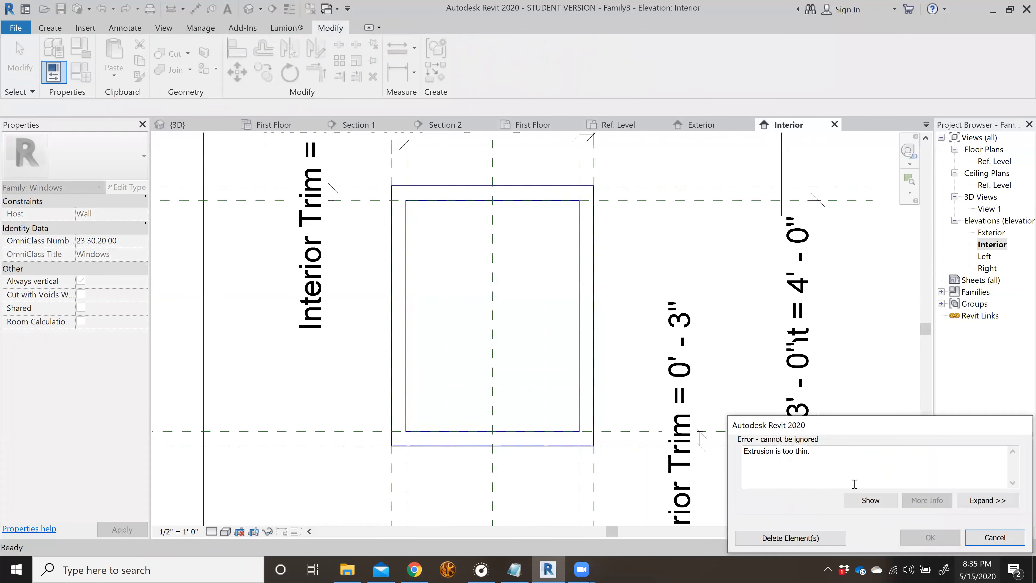
left_click(991, 538)
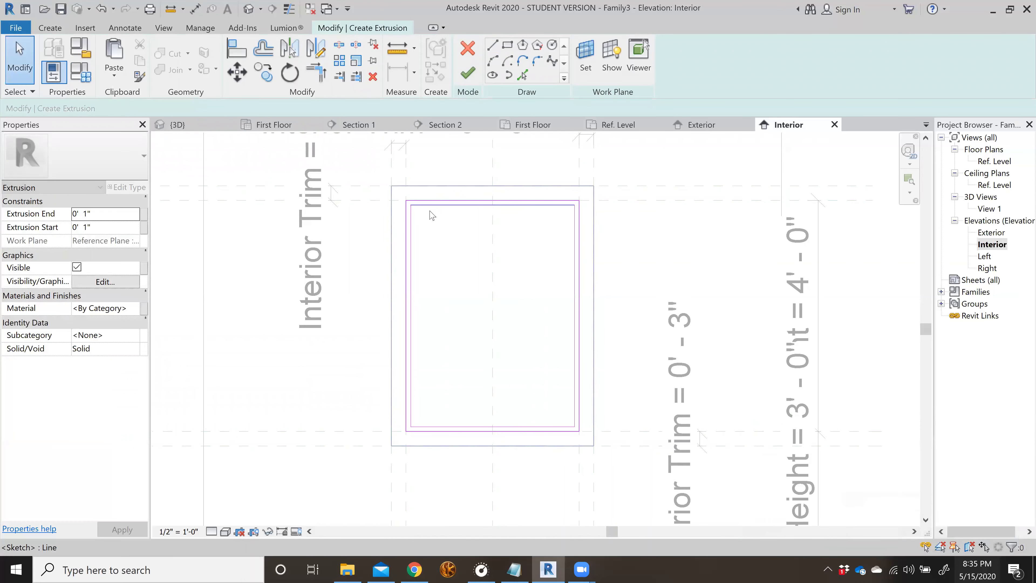
- Undo the inner rectangle and set both the Extrusion End and the Extrusion Start to 2"
key("ctrl+z")
key("Escape")
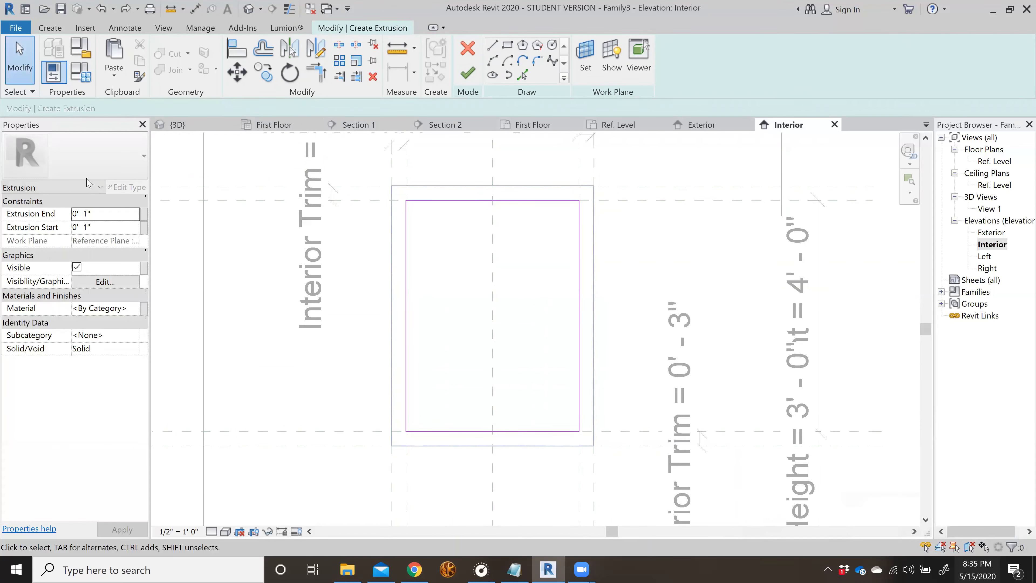
left_click(85, 215)
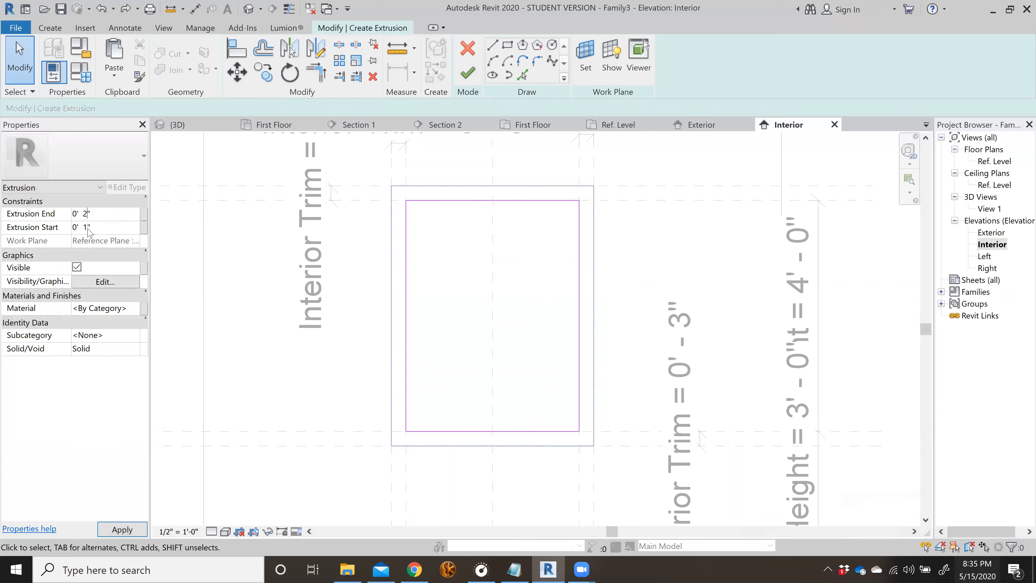
type("2")
left_click(507, 44)
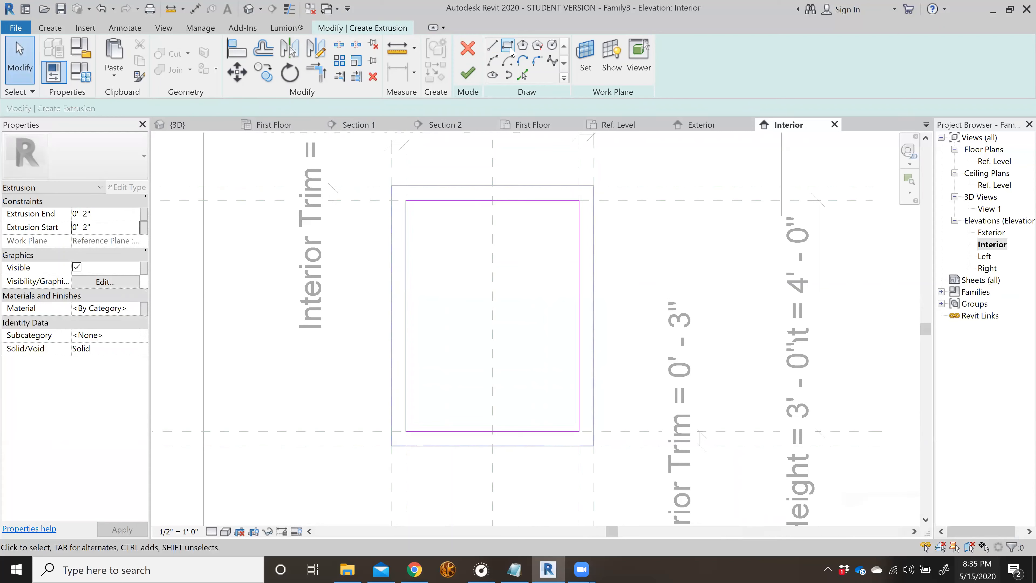
left_click(406, 200)
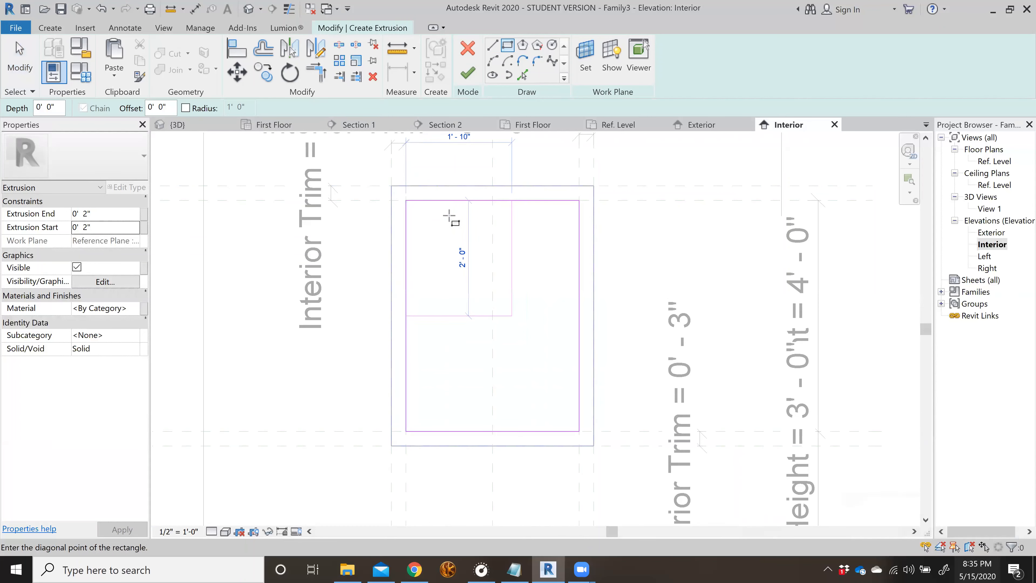
key("Escape")
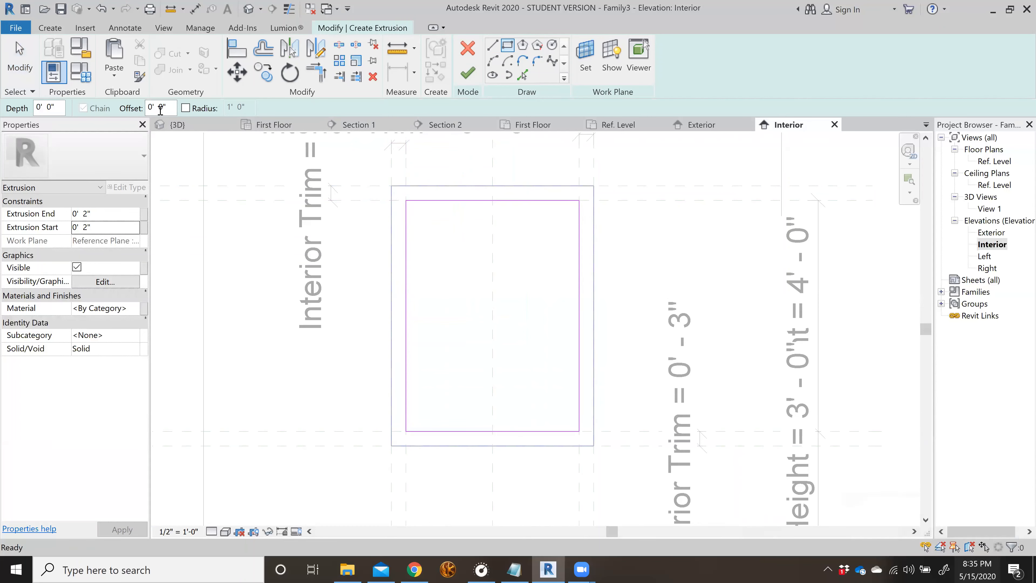
left_click(406, 201)
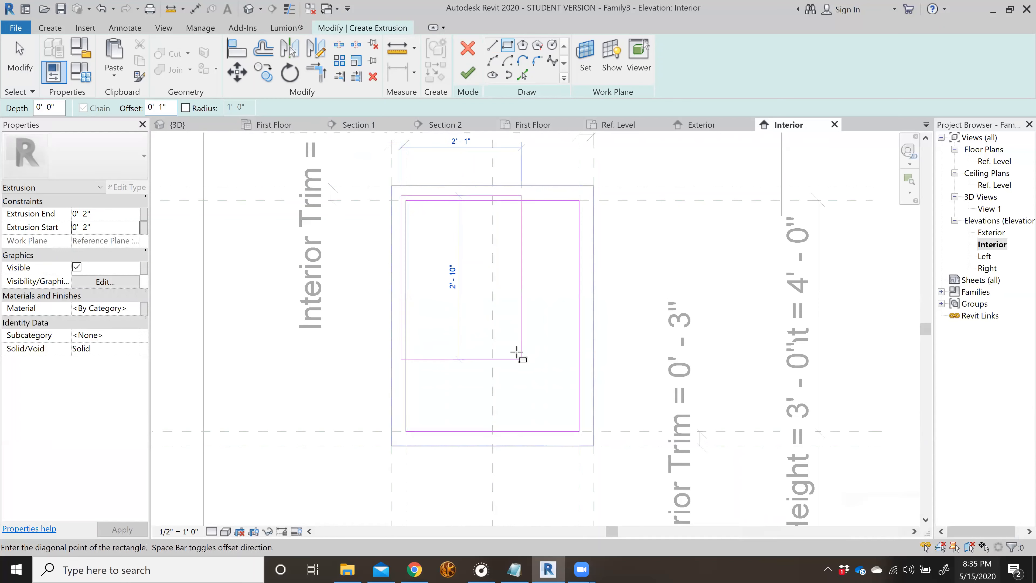
left_click(579, 421)
key("Escape")
key("Escape")
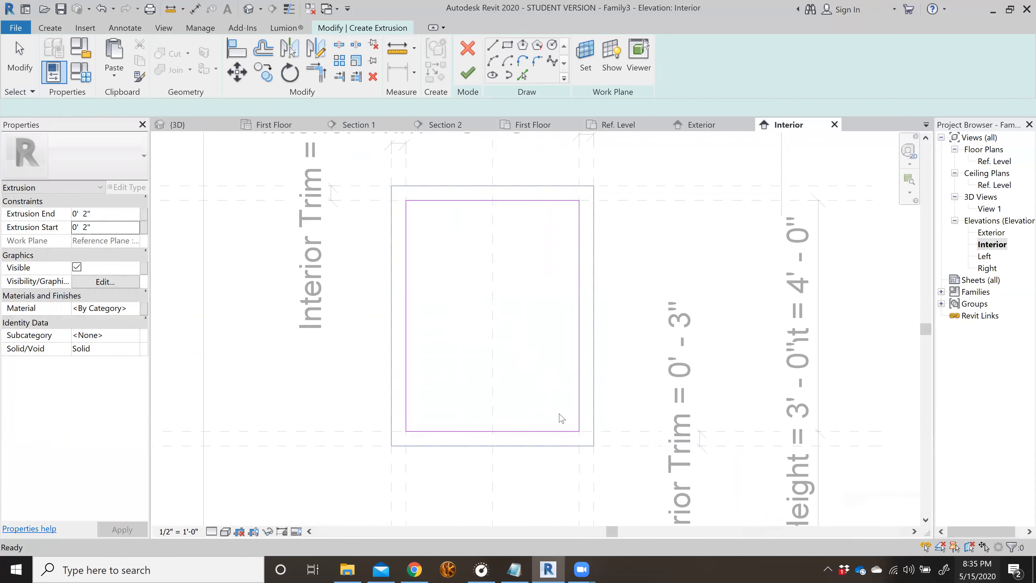
- Sketch a second rectangle from the opening's corners with a 1" offset and try to finish the extrusion
left_click(508, 44)
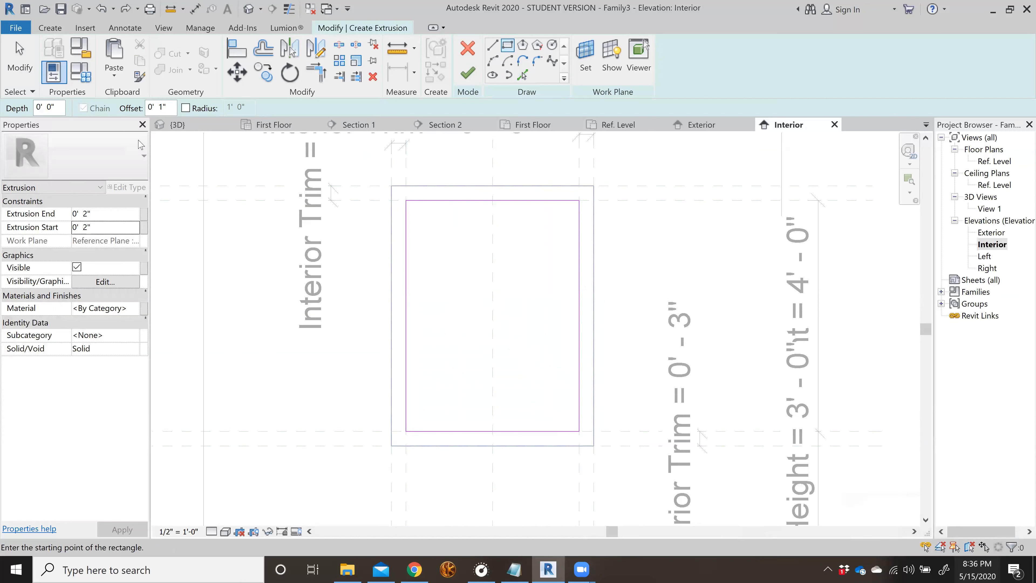
left_click(406, 200)
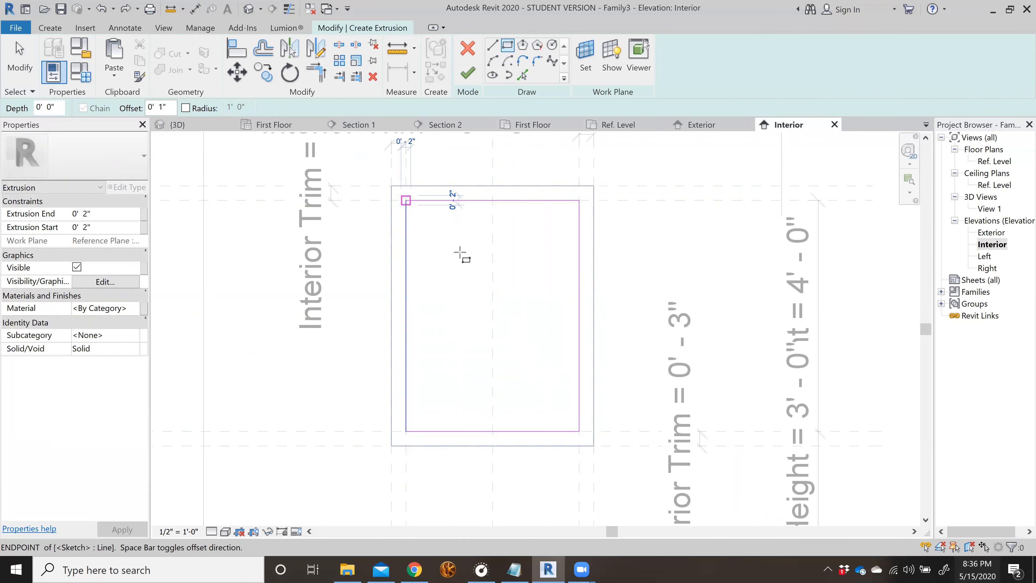
left_click(580, 432)
left_click(468, 73)
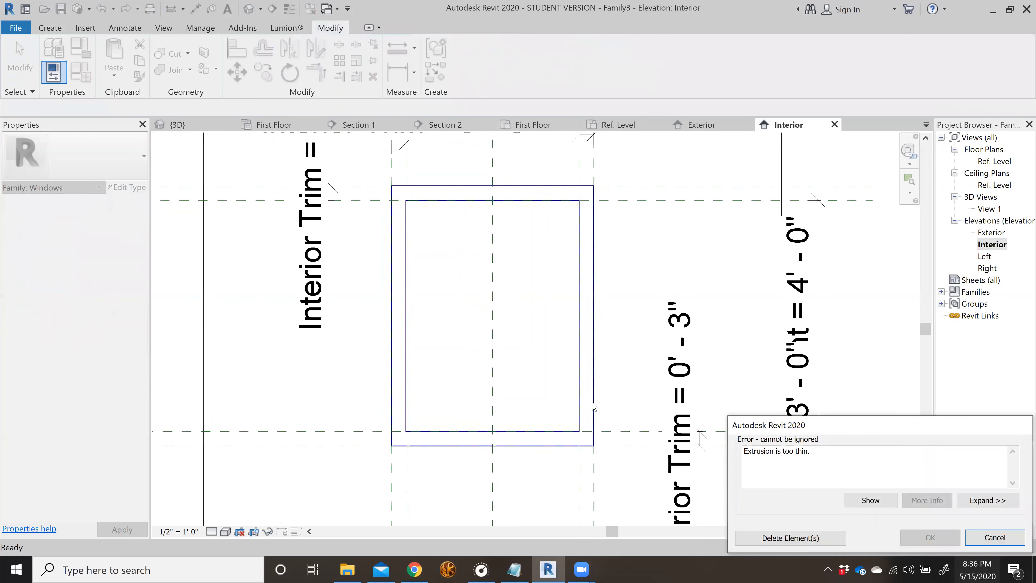
- Undo the 1" offset rectangle, sketch a second rectangle from the opening's corners with a 3" offset, and try to finish the extrusion
left_click(996, 537)
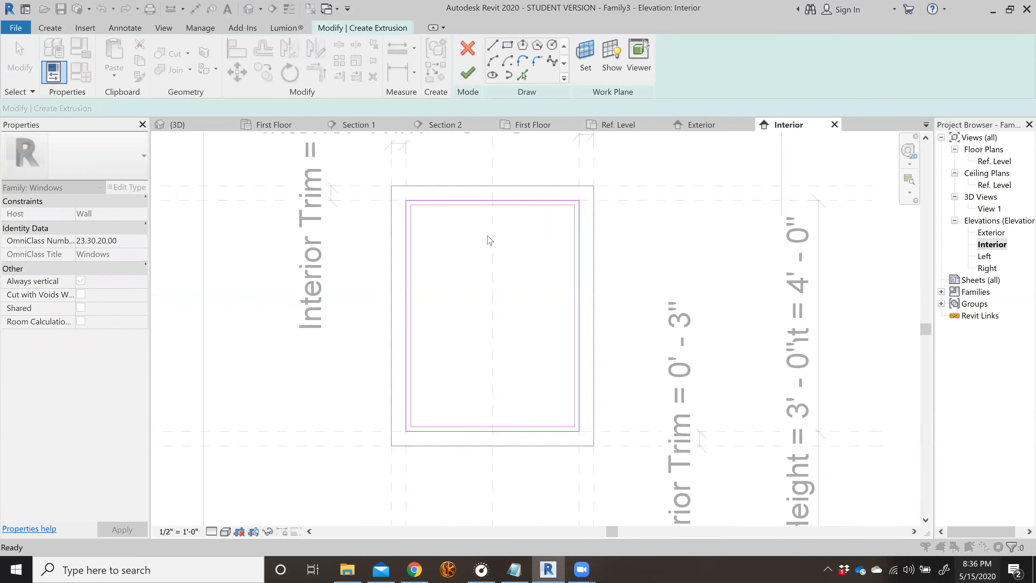
key("ctrl+z")
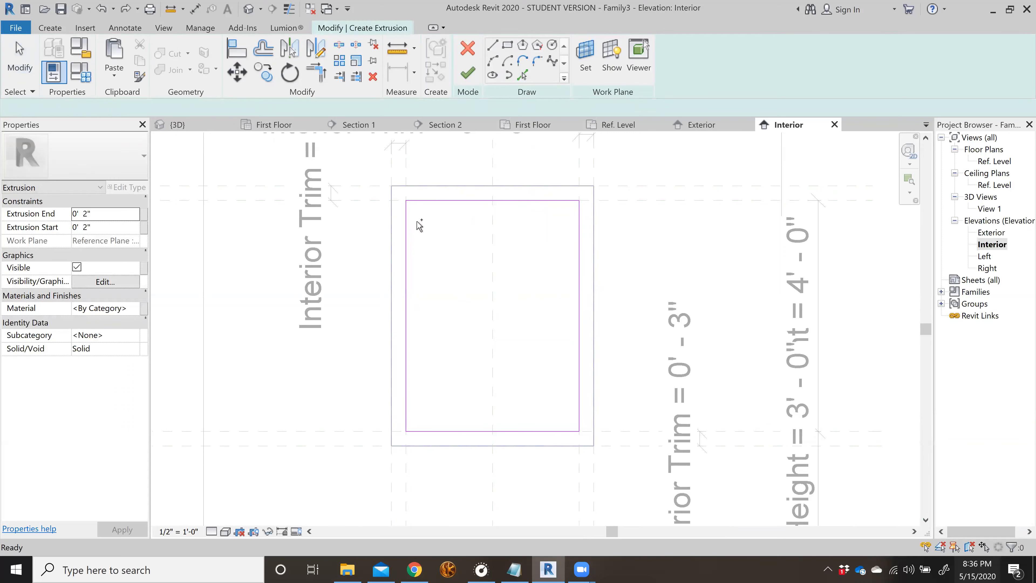
left_click(508, 46)
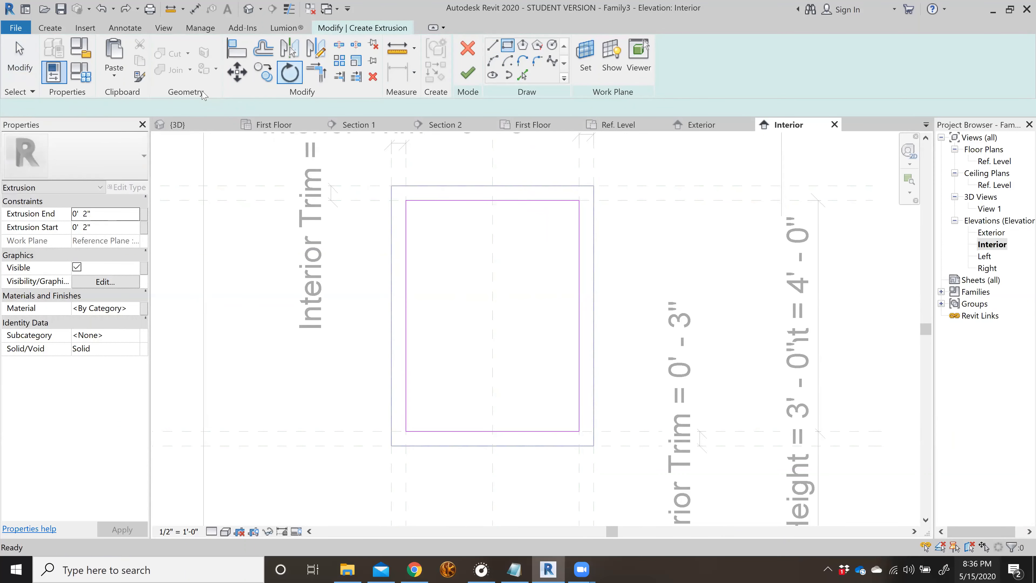
double_click(159, 108)
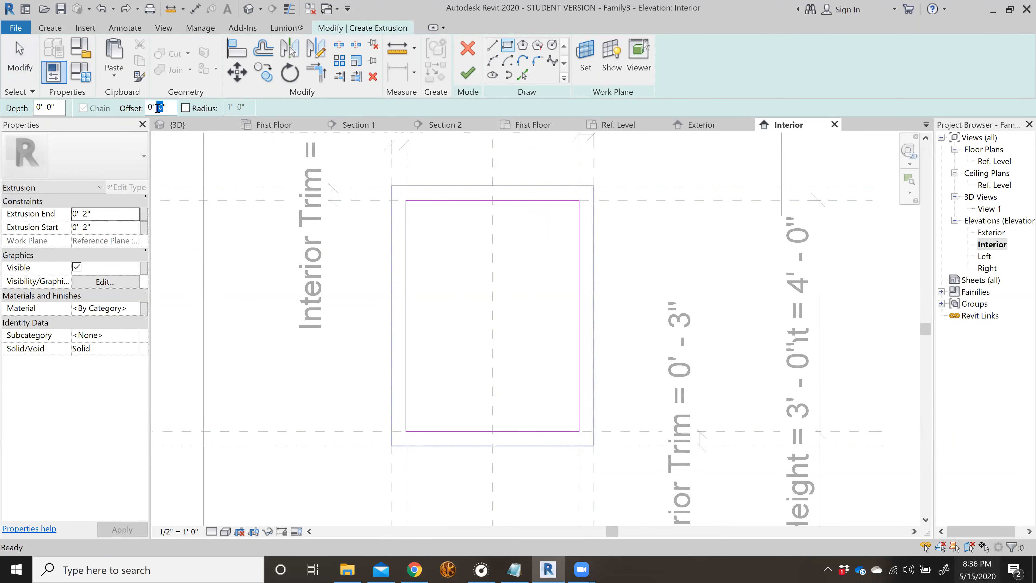
type("3")
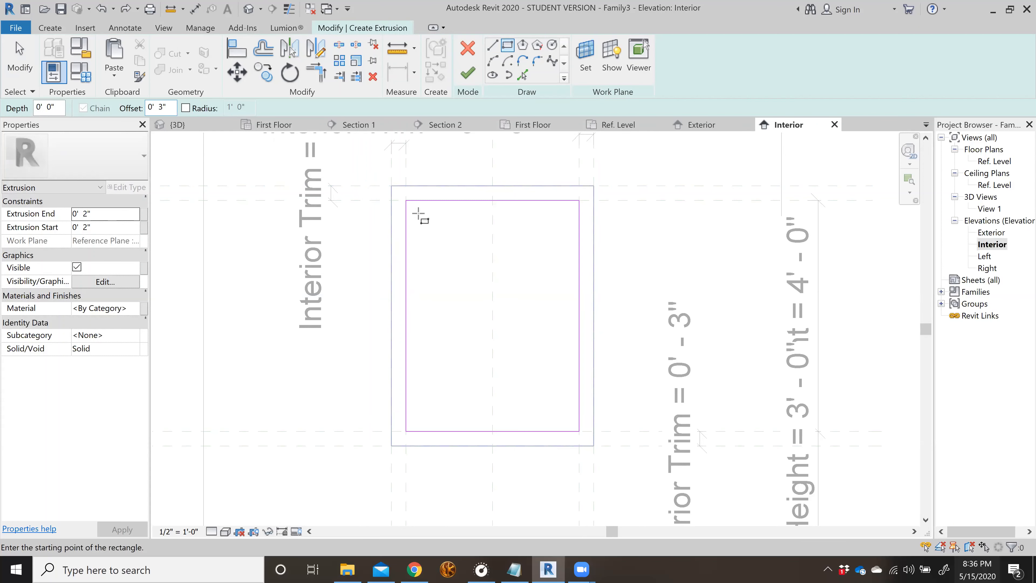
left_click(406, 200)
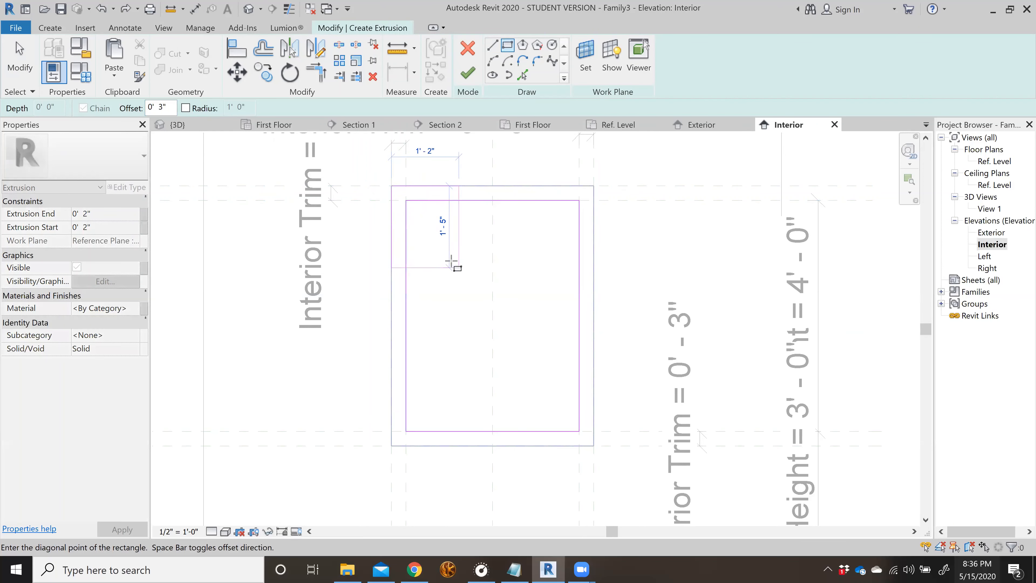
left_click(579, 431)
left_click(468, 73)
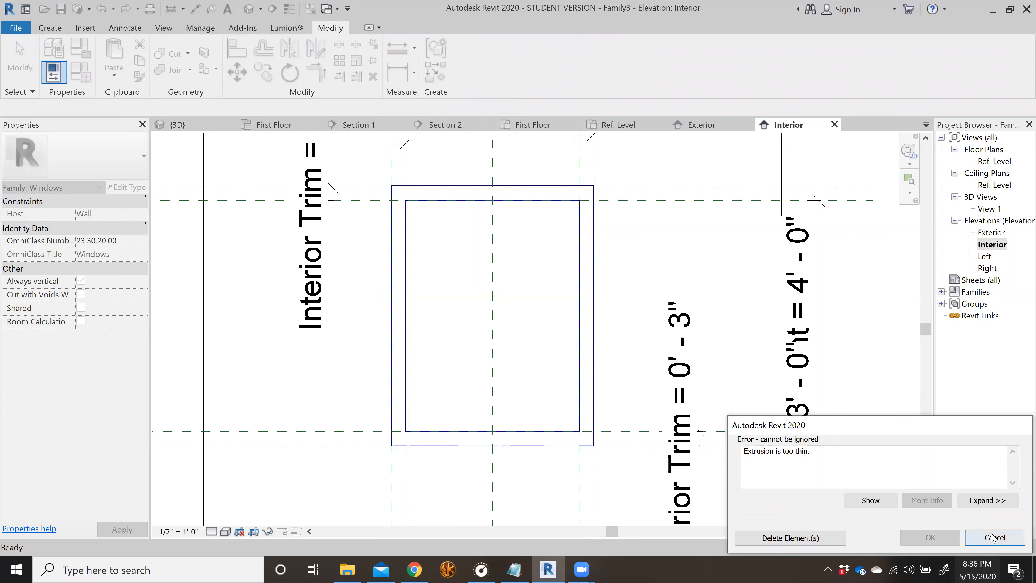
- Cancel the window frame extrusion and discard its sketch
left_click(812, 538)
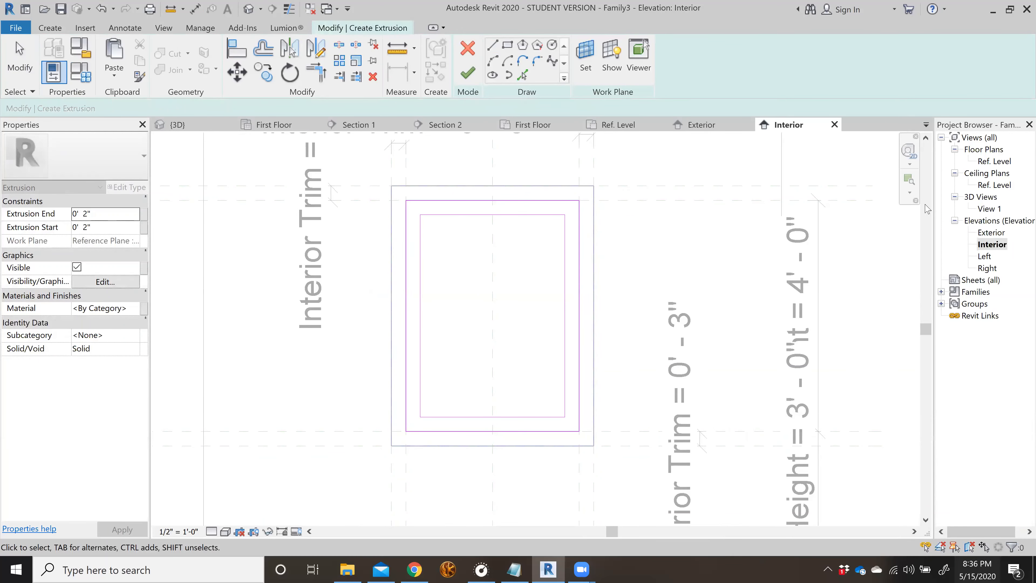
left_click(468, 48)
left_click(553, 295)
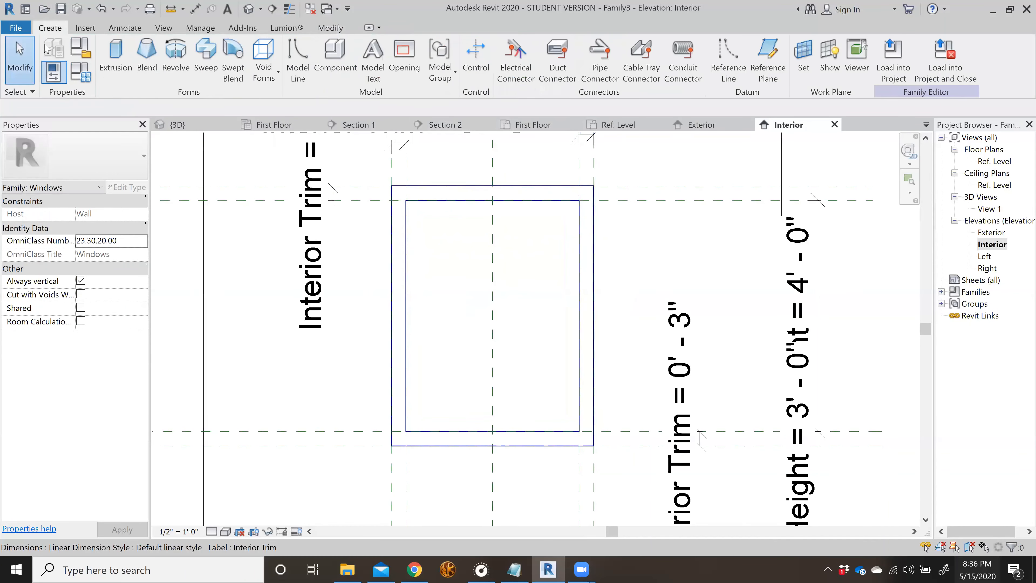
- Start a new extrusion and set its work plane to Reference Plane : Center (Front/Back)
left_click(115, 58)
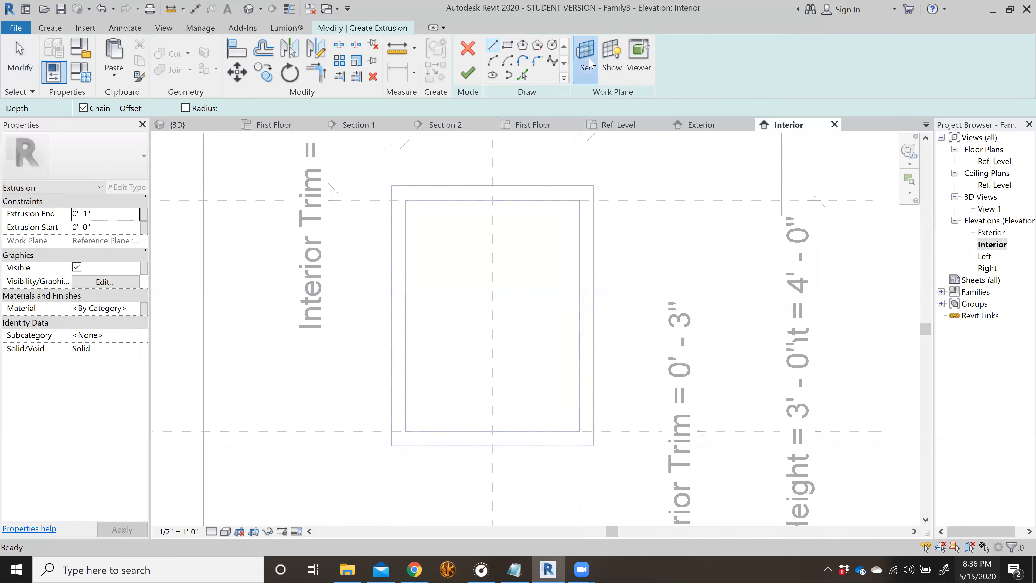
left_click(589, 63)
left_click(547, 281)
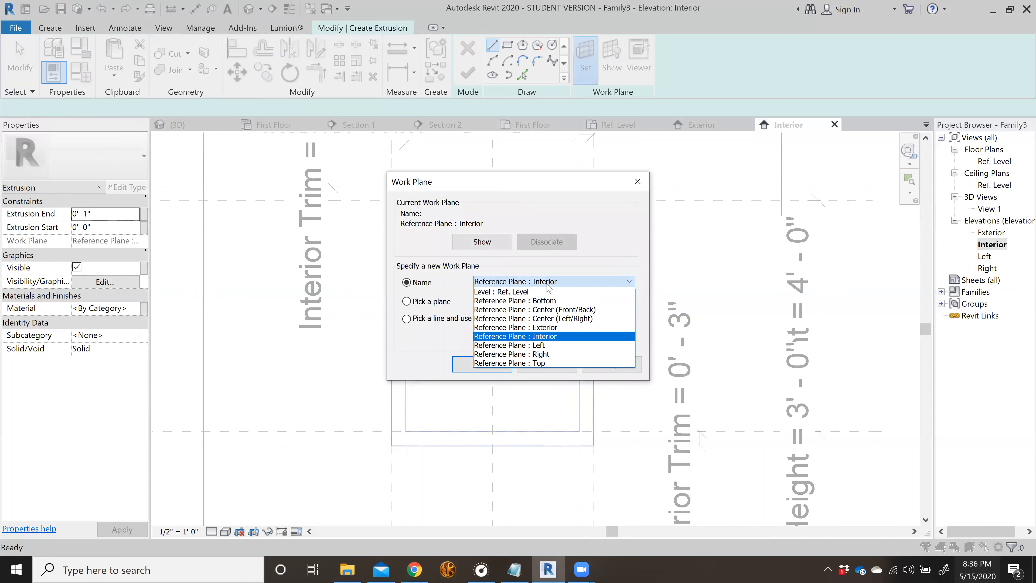
left_click(551, 314)
left_click(481, 364)
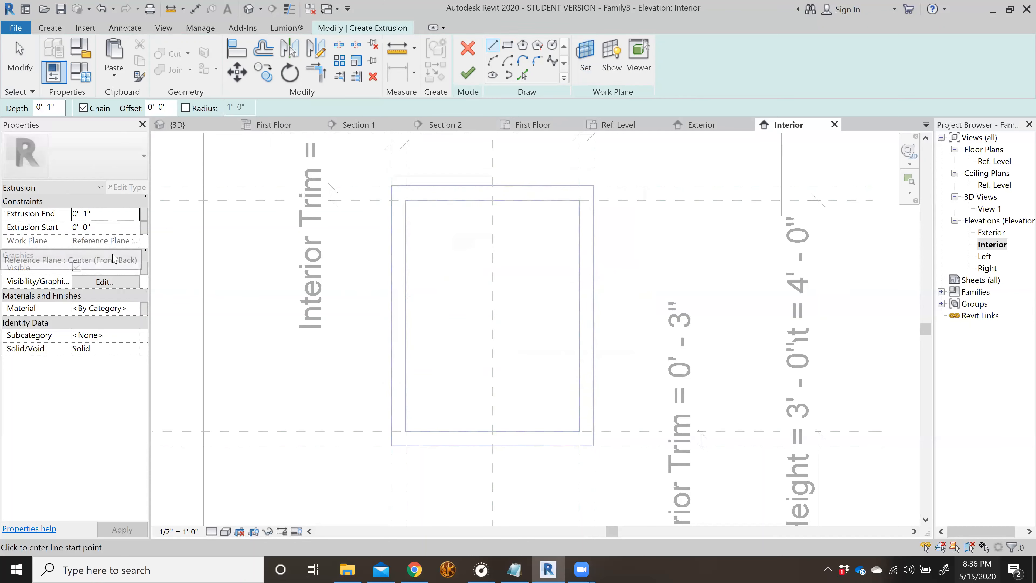
- Sketch a rectangle along the window opening's edges and a second one offset 1" inside it, and finish the frame extrusion
left_click(508, 46)
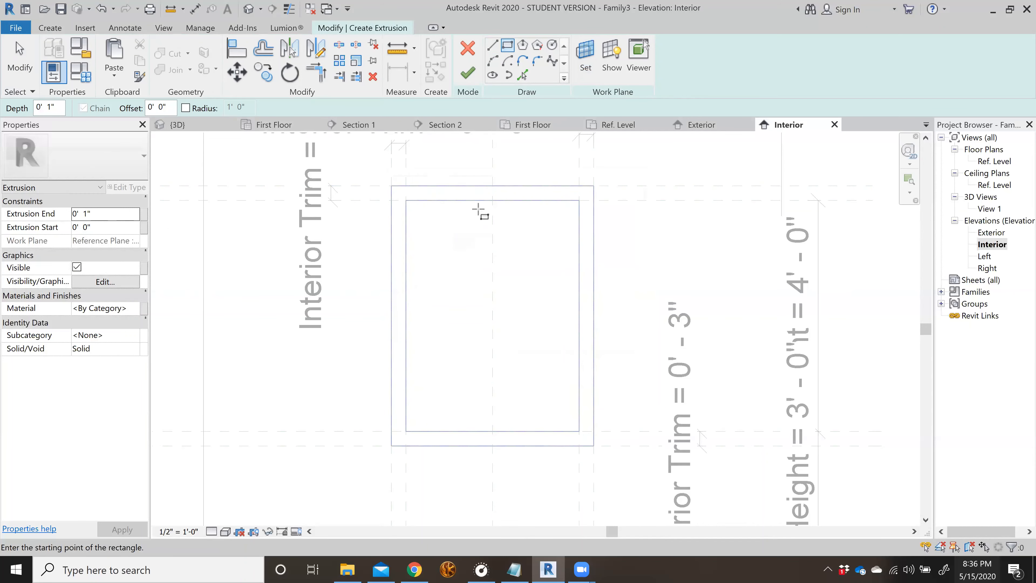
left_click(406, 201)
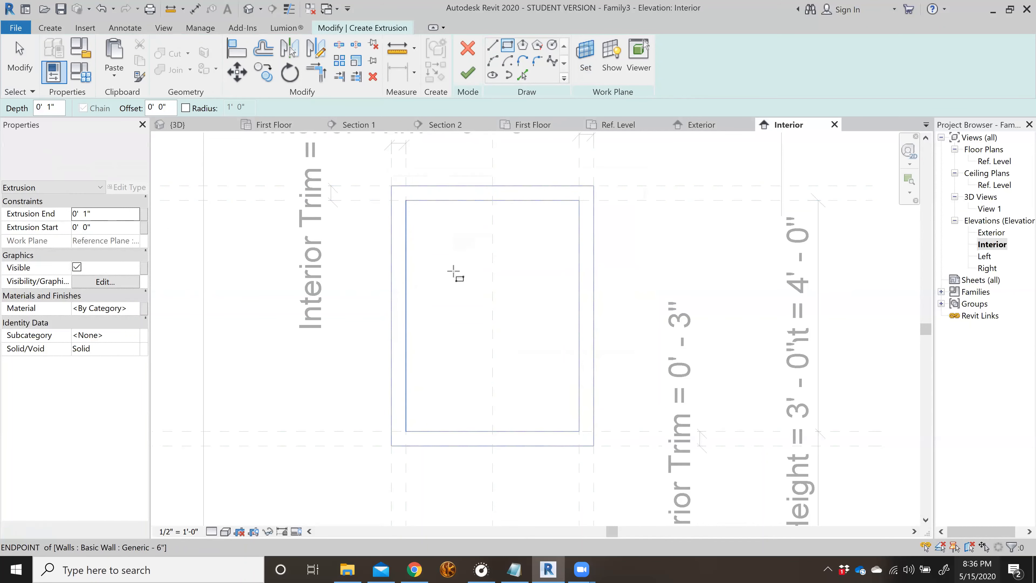
left_click(579, 432)
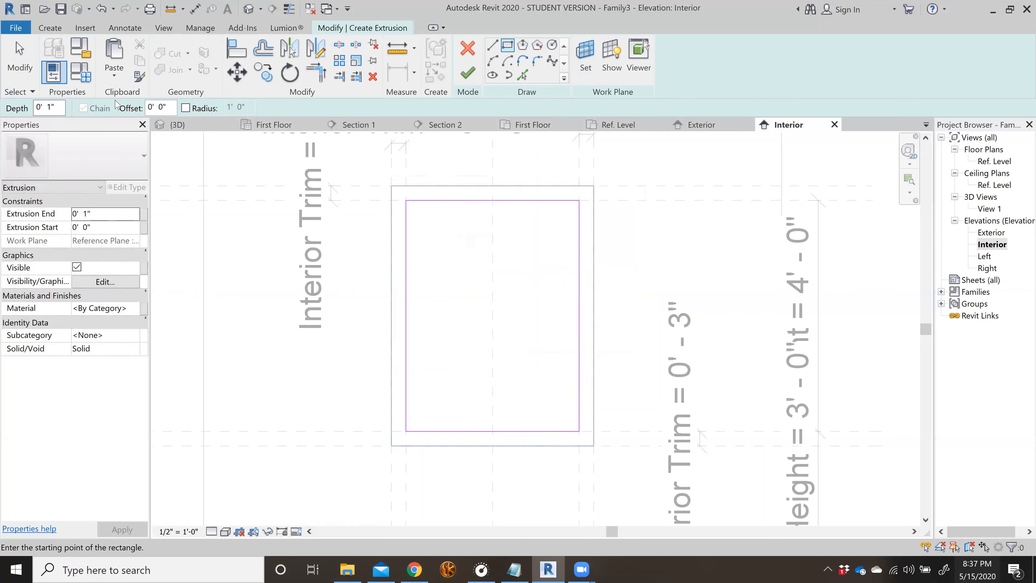
left_click(407, 201)
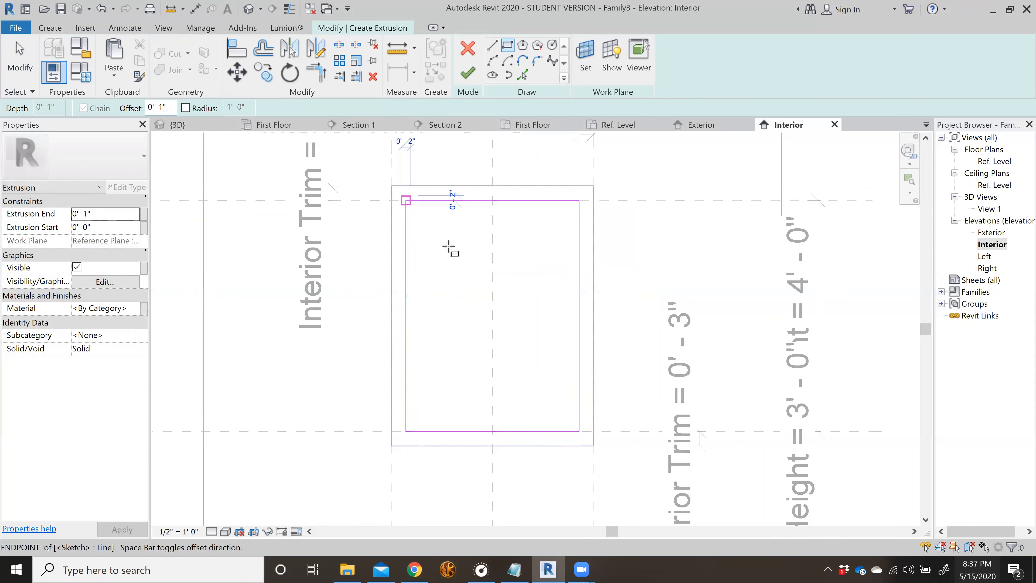
left_click(576, 426)
left_click(468, 72)
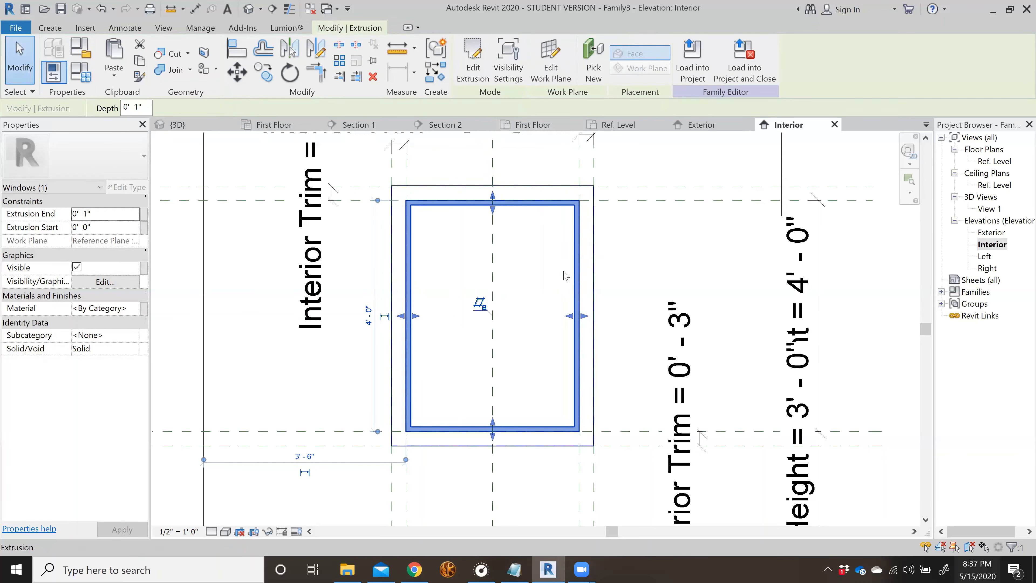
- Try to set the window frame's Extrusion Start to 1"
left_click(86, 227)
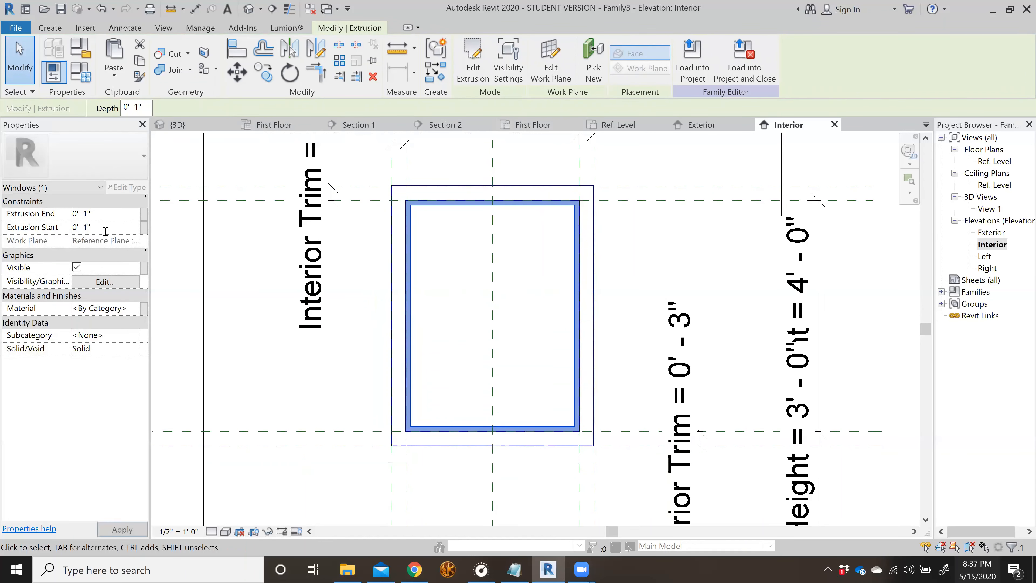
key("Return")
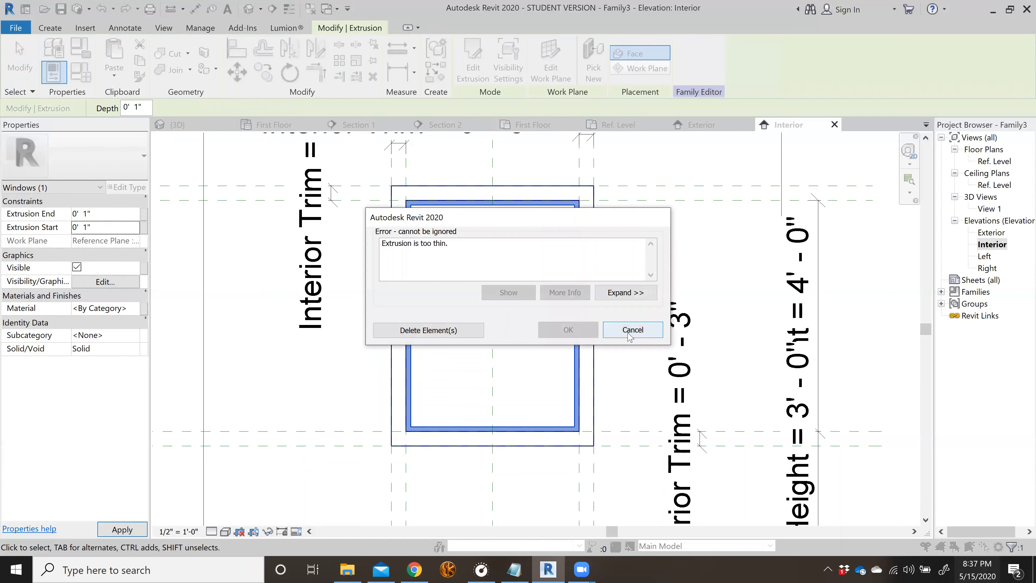
left_click(632, 330)
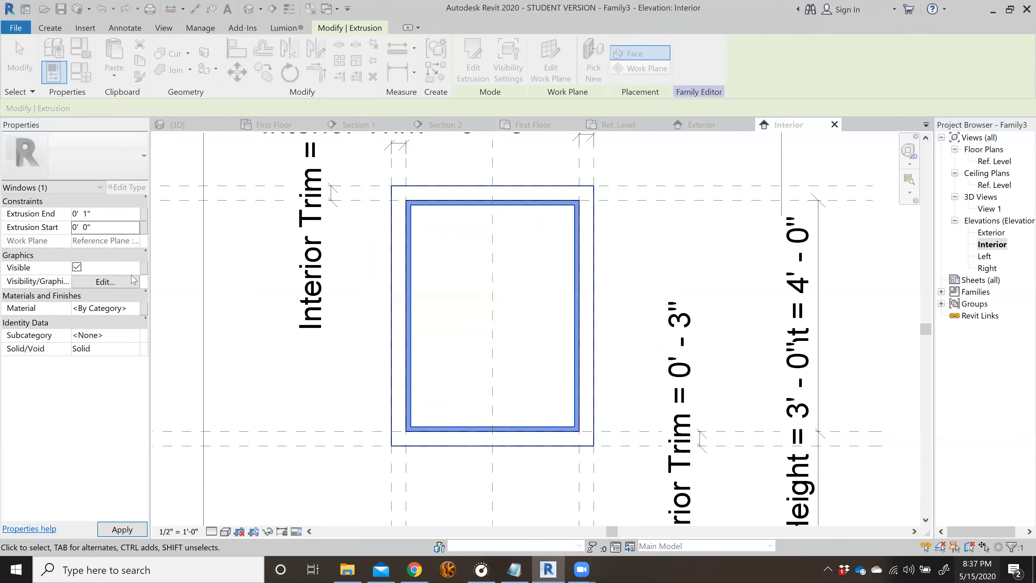
left_click(231, 261)
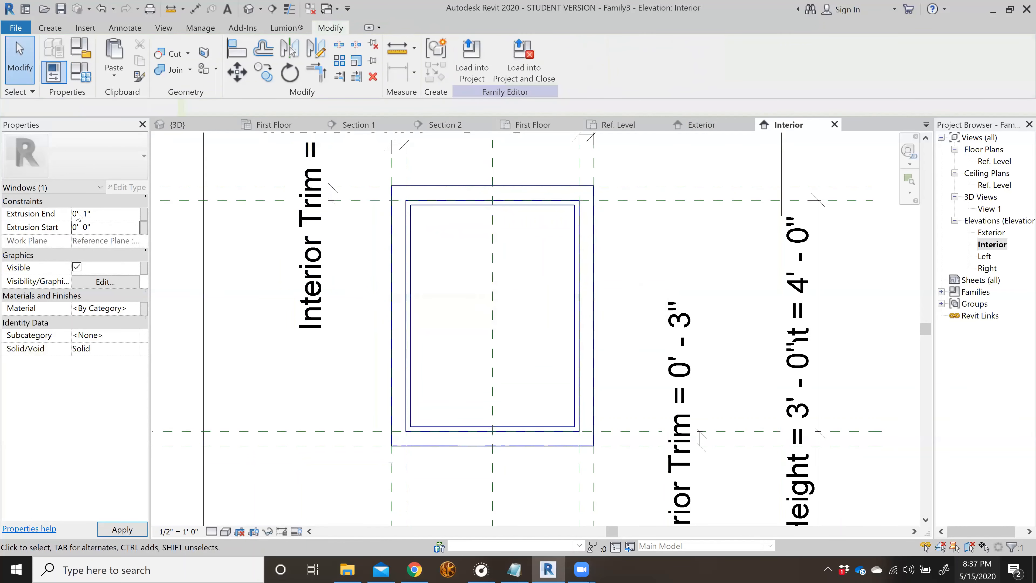
left_click(413, 210)
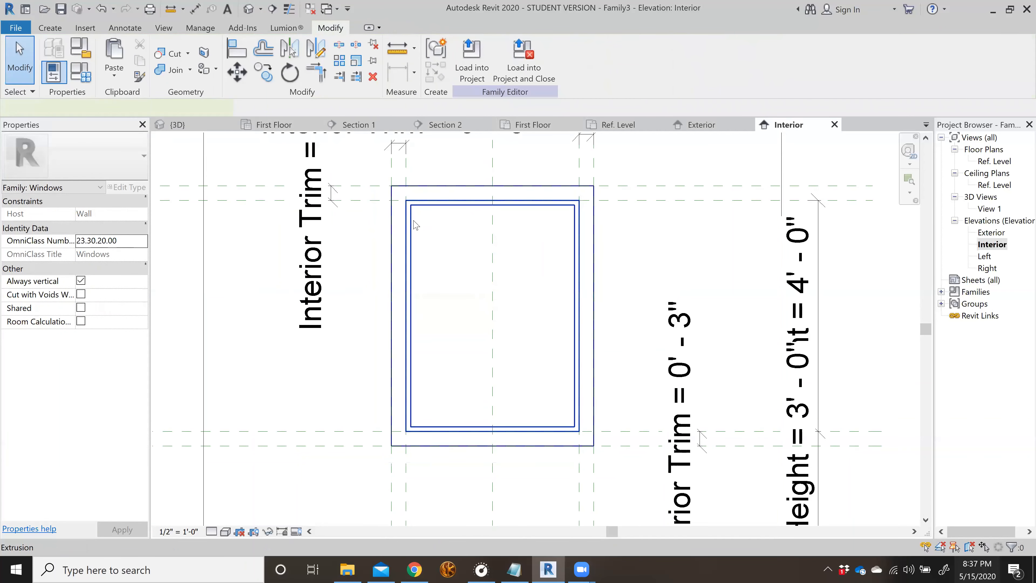
left_click(413, 226)
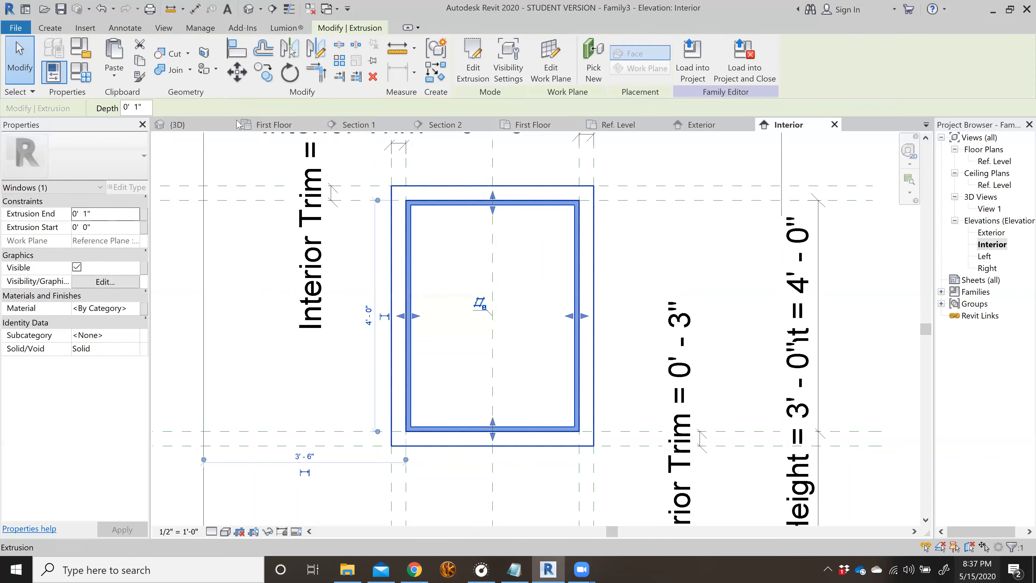
- Flex the family by setting the Width parameter to 2' 0" and restoring it to 3' 0"
left_click(362, 177)
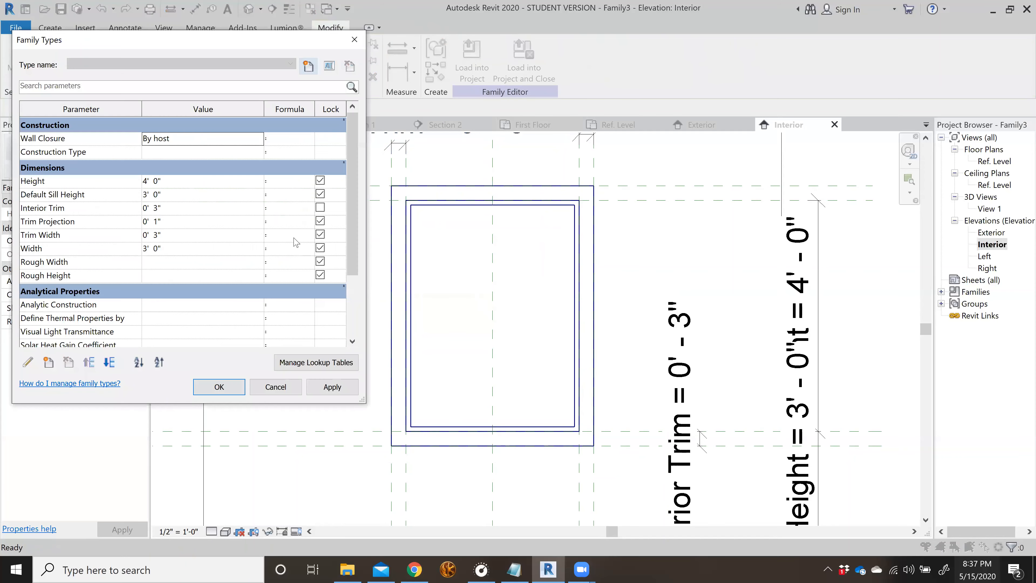
left_click(180, 252)
type("2")
left_click(332, 388)
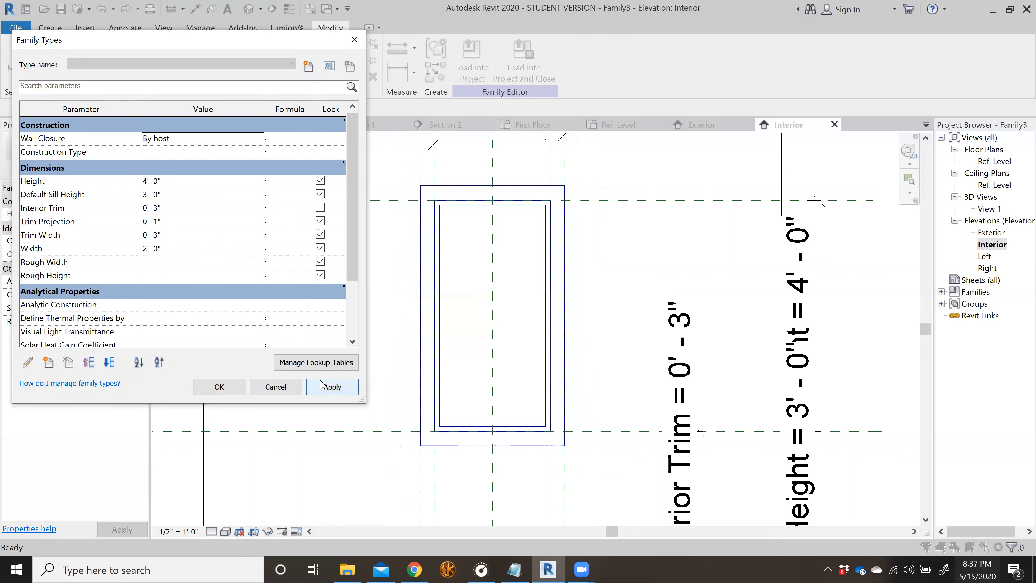
type("3")
left_click(344, 391)
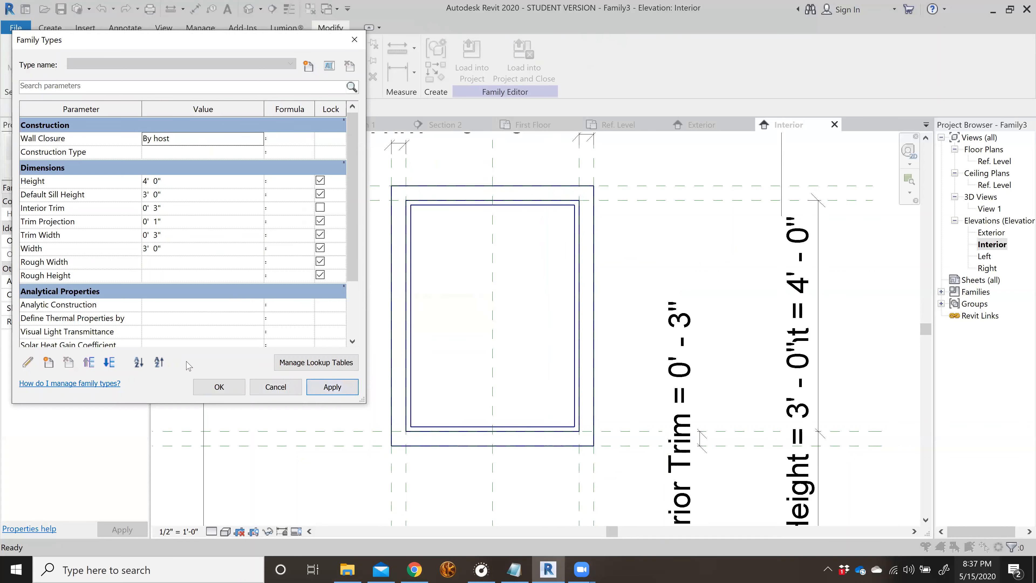
left_click(219, 388)
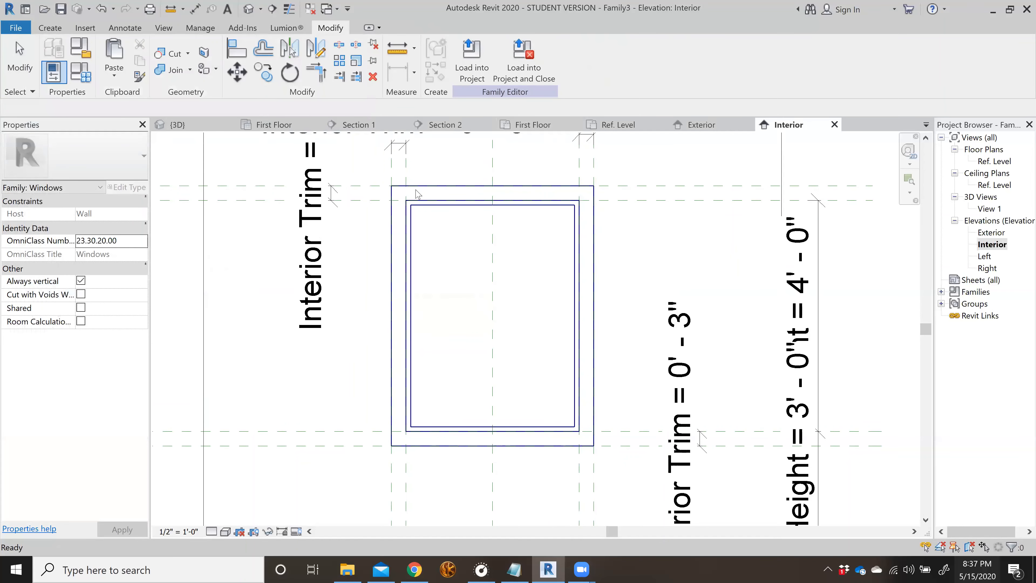
- Open the Ref. Level floor plan and examine how the window frame extrusion sits within the wall opening
left_click(412, 220)
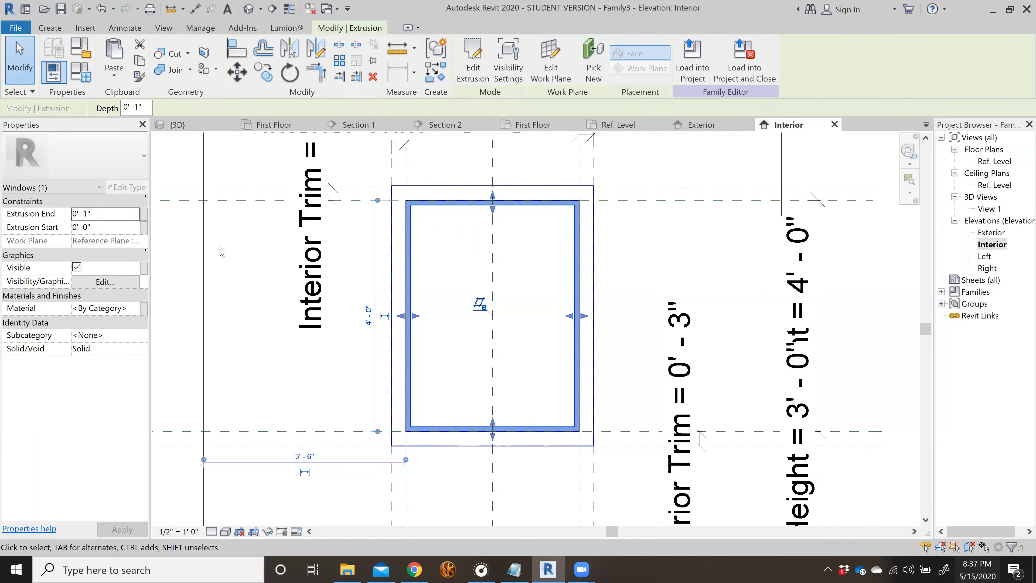
scroll(220, 252, "down", 1)
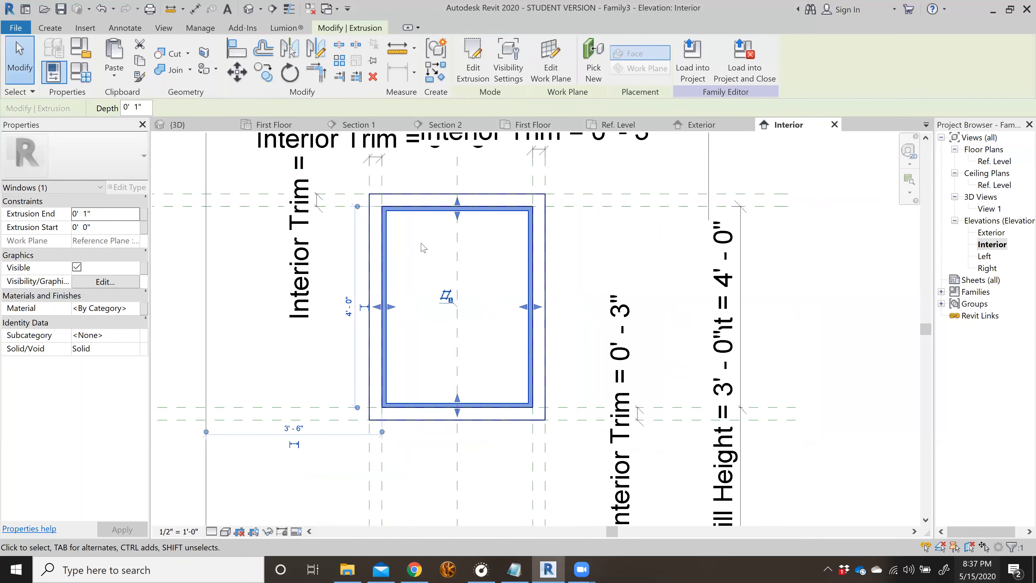
double_click(995, 161)
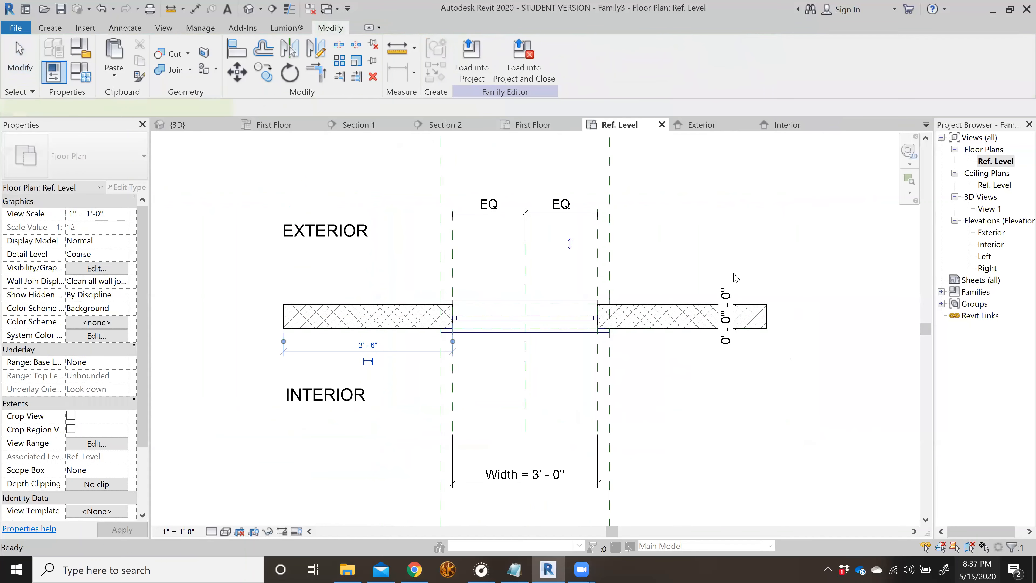
left_click(612, 328)
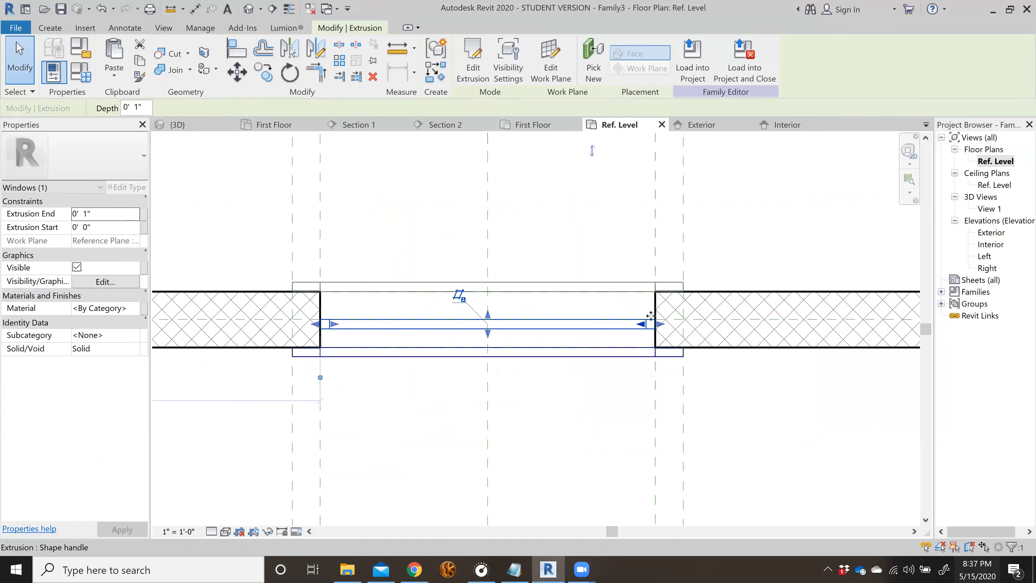
scroll(669, 320, "up", 3)
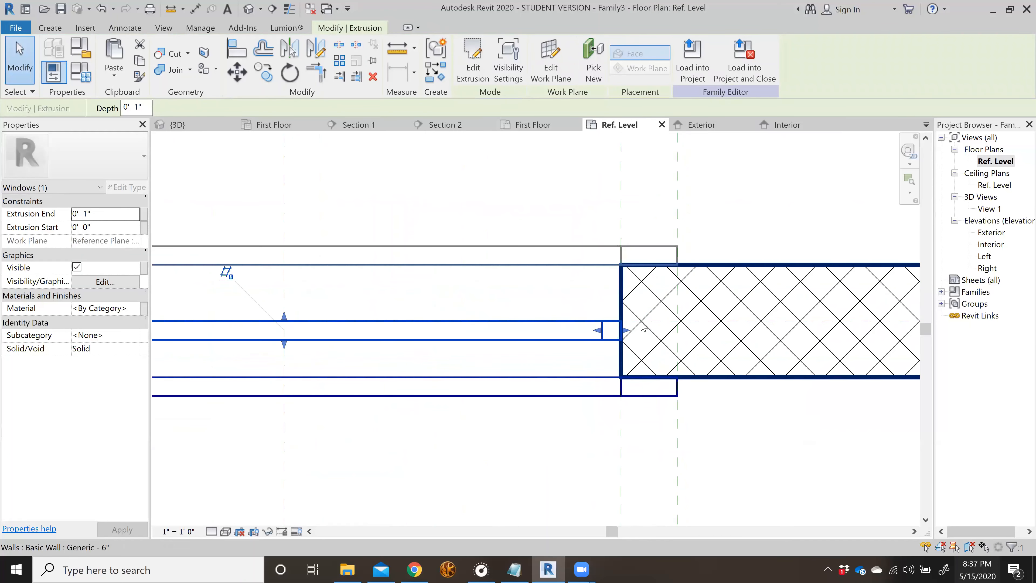
key("Escape")
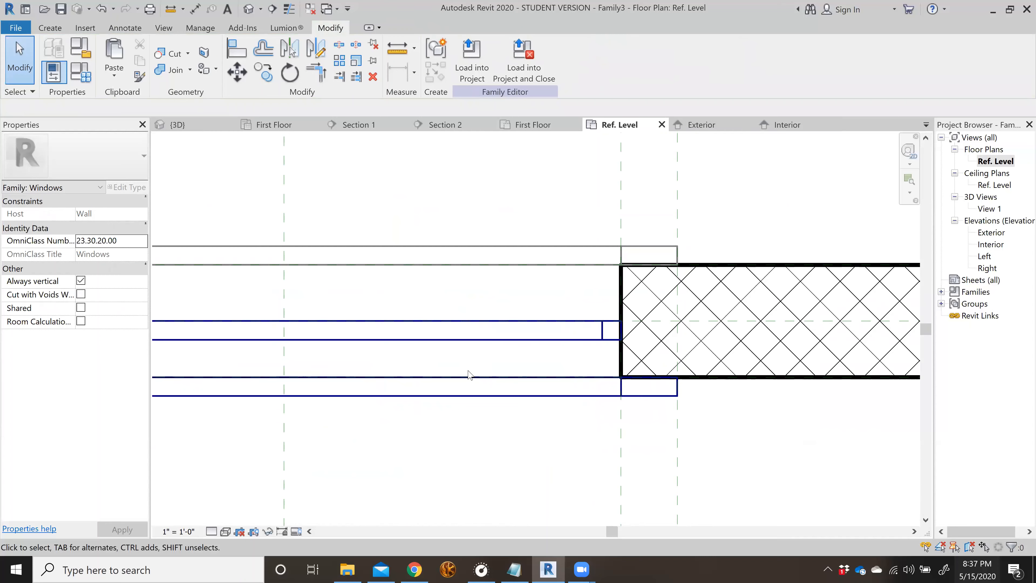
- Try to set the window frame's Extrusion Start to 1" in plan, and delete the frame extrusion
left_click(496, 321)
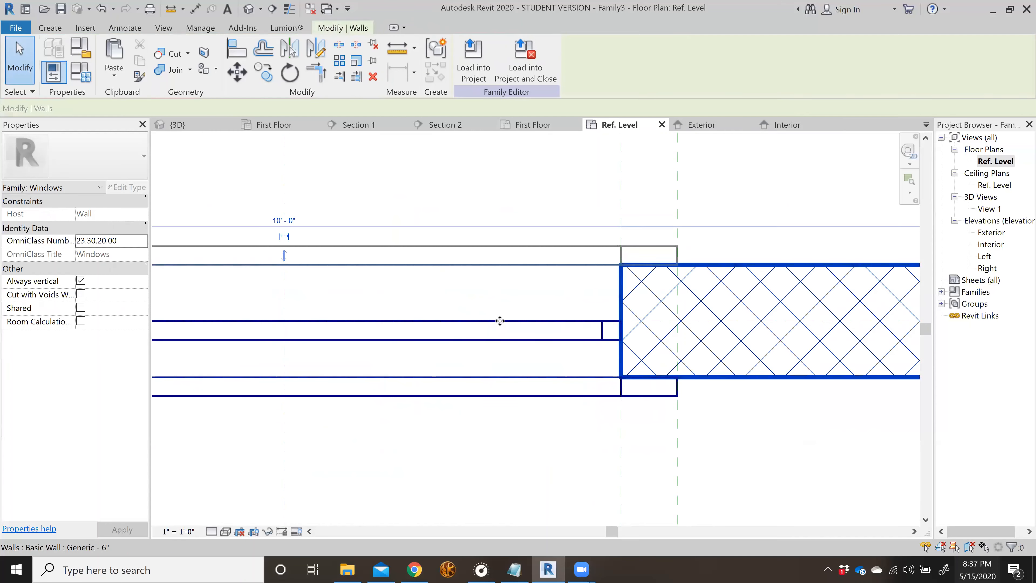
key("Escape")
left_click(492, 320)
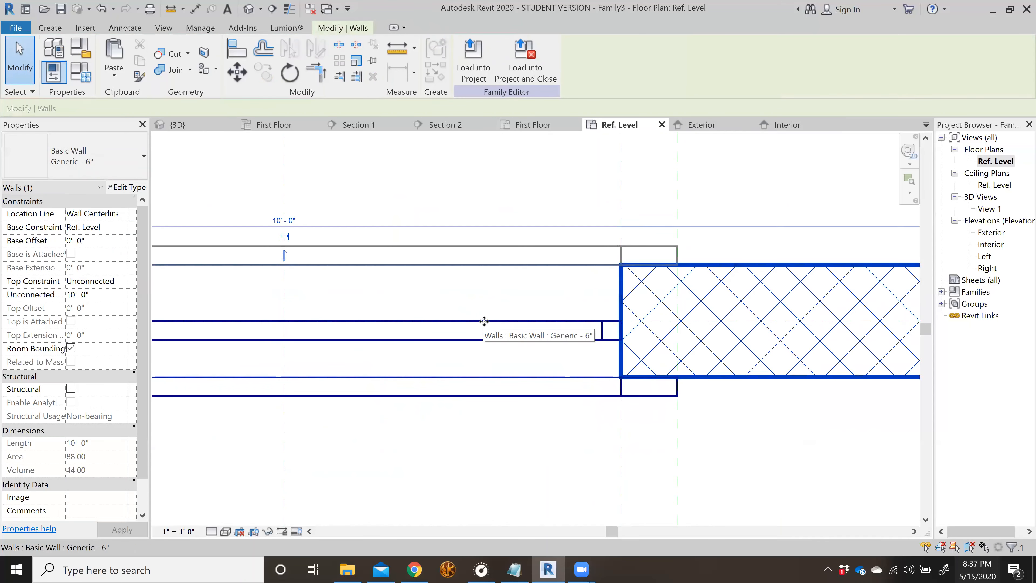
left_click(491, 327)
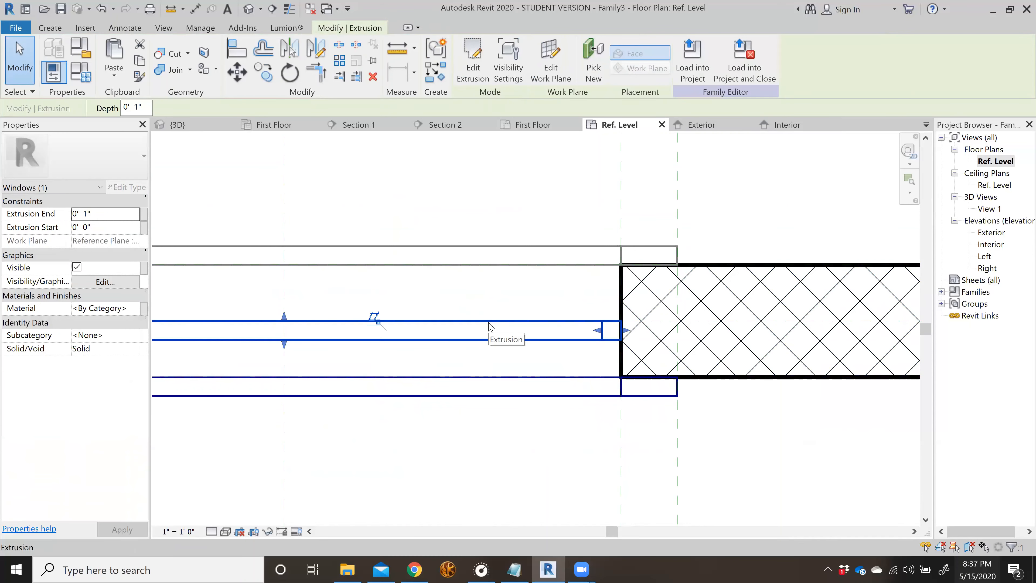
left_click(88, 226)
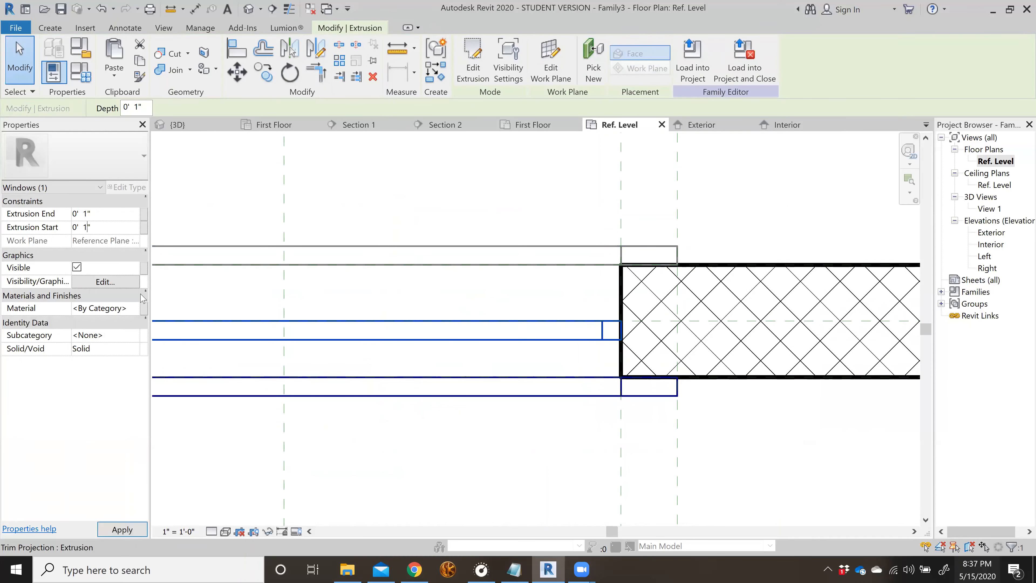
key("Return")
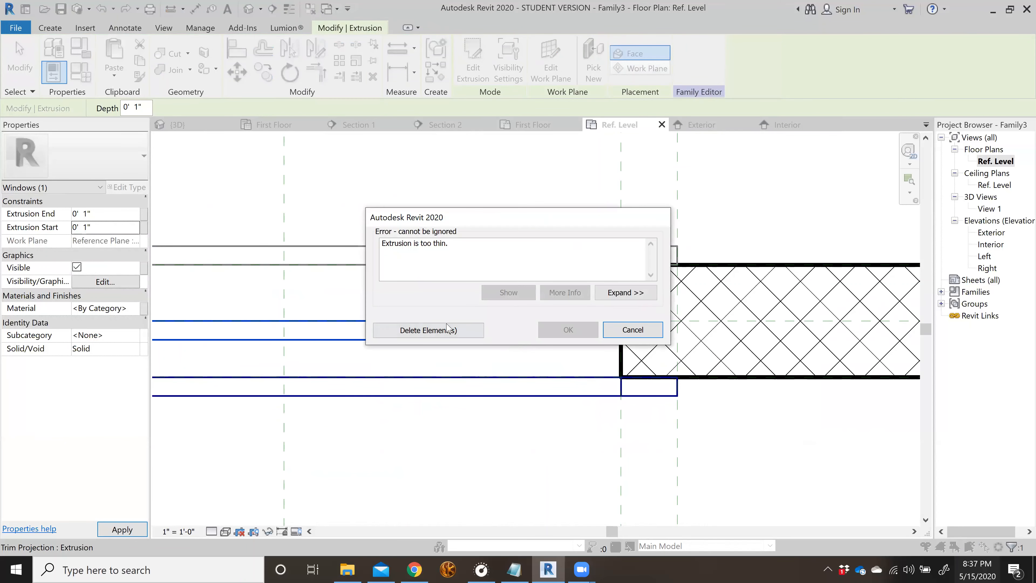
left_click(447, 329)
scroll(533, 309, "down", 3)
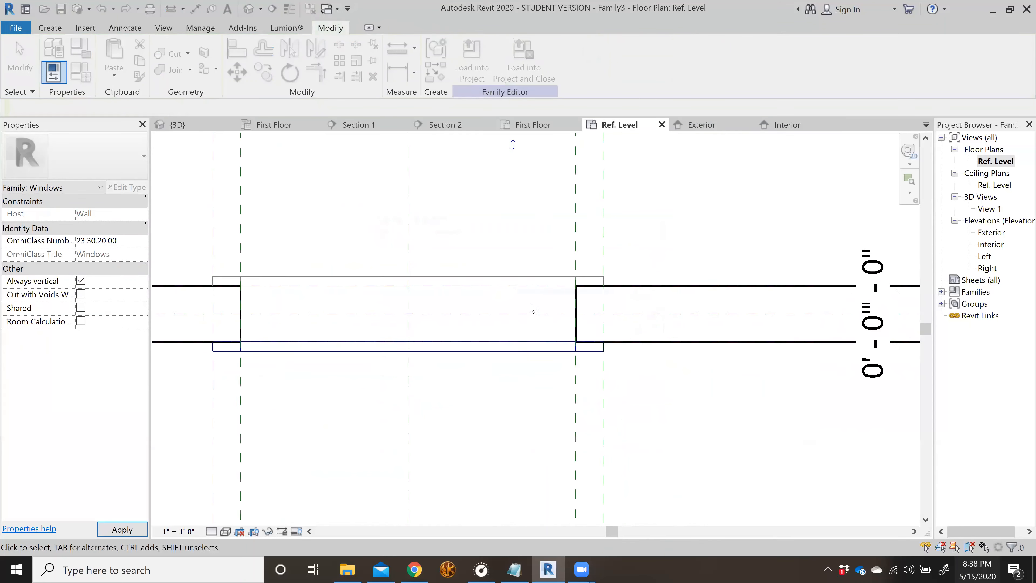
scroll(533, 309, "down", 2)
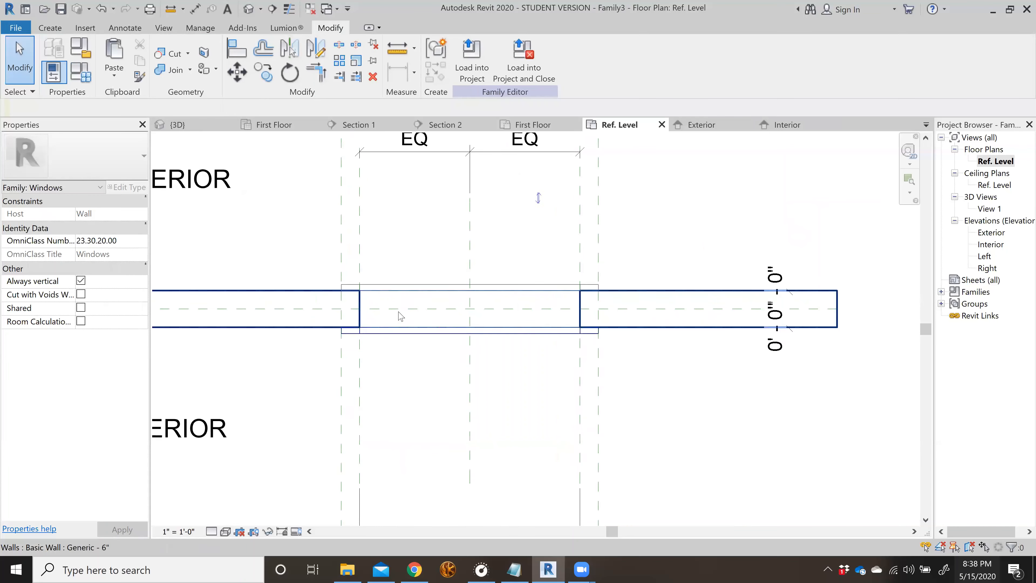
scroll(398, 313, "up", 5)
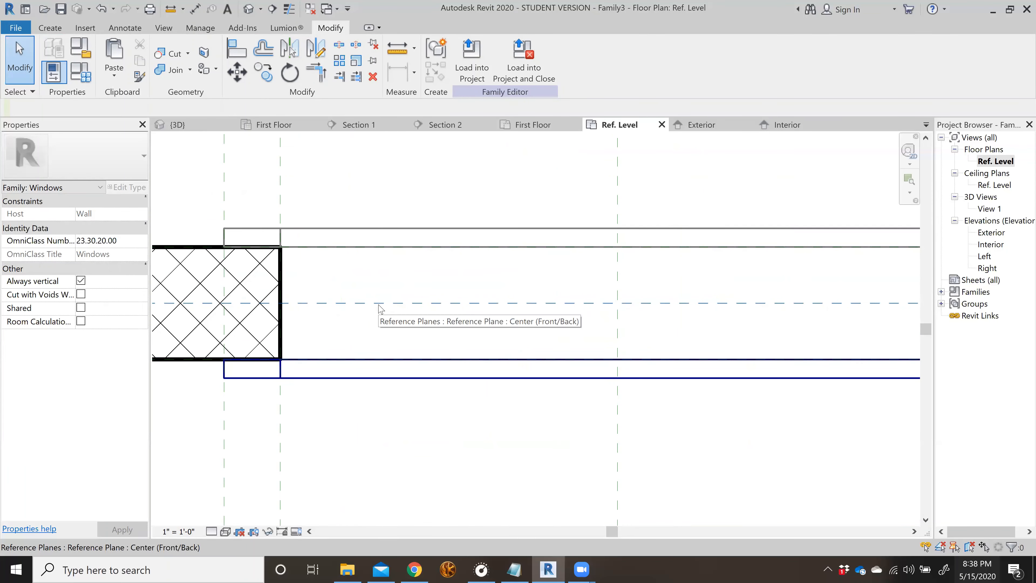
left_click(411, 312)
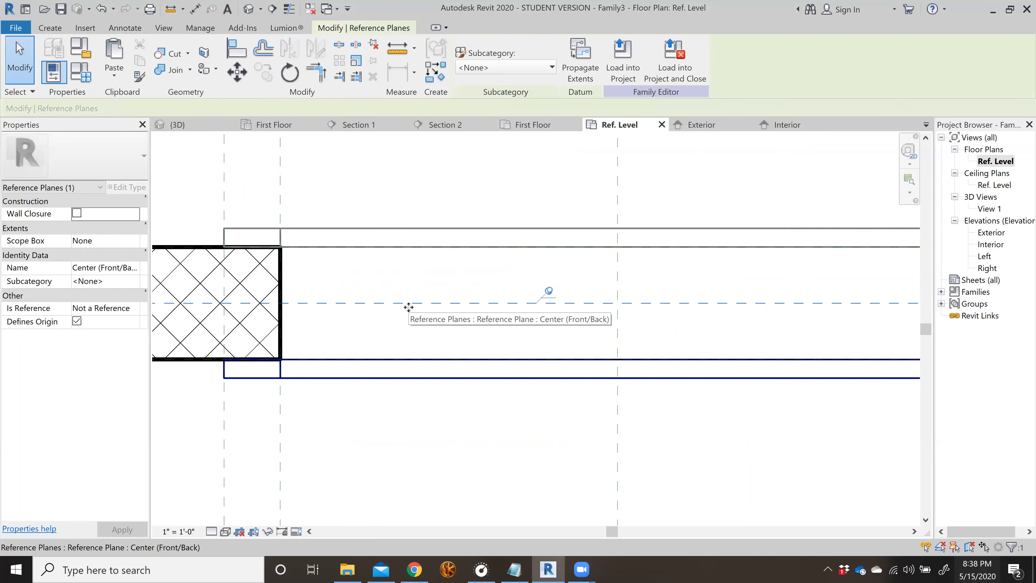
key("Escape")
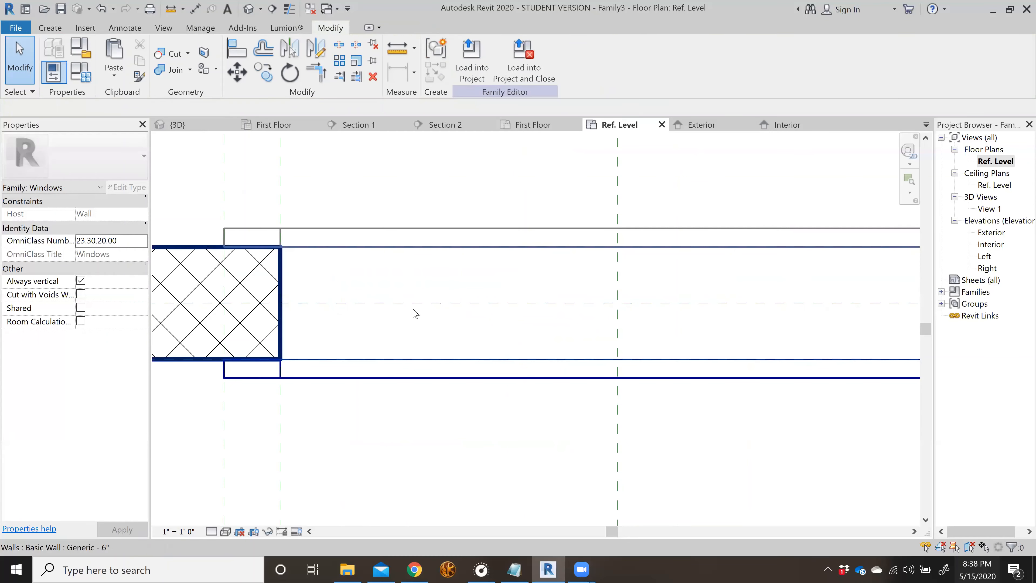
key("c")
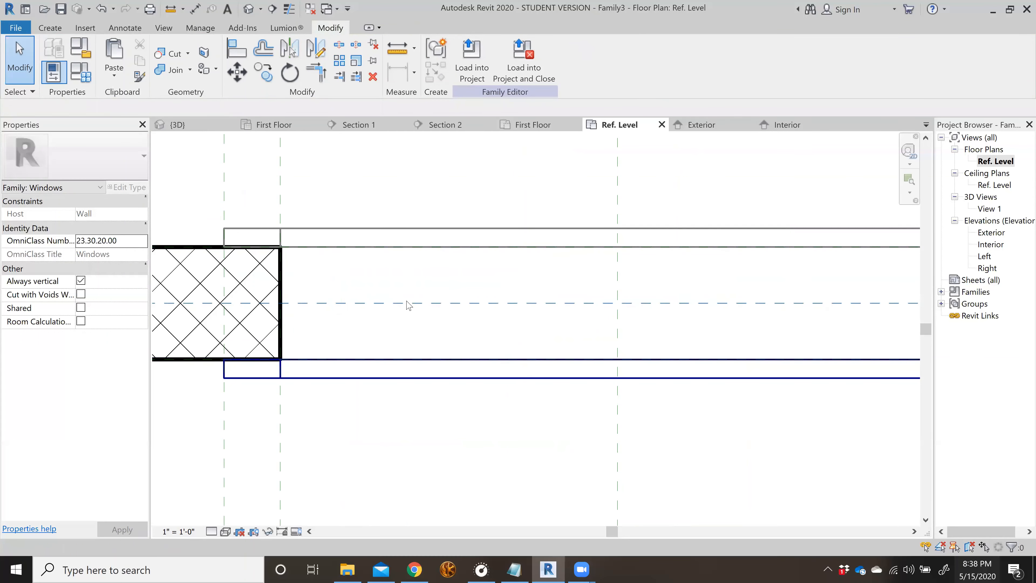
left_click(409, 304)
key("r")
key("p")
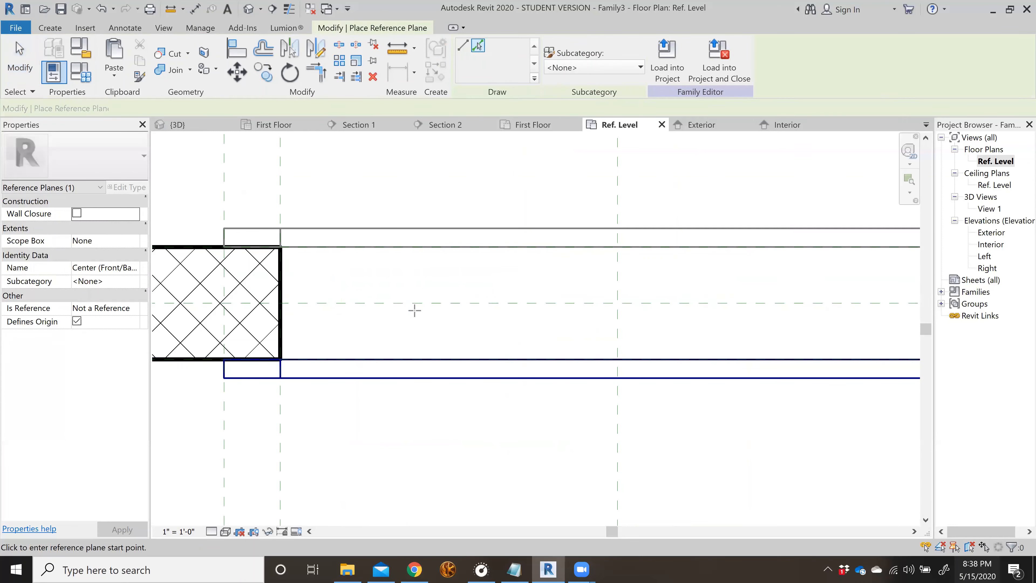
left_click(480, 49)
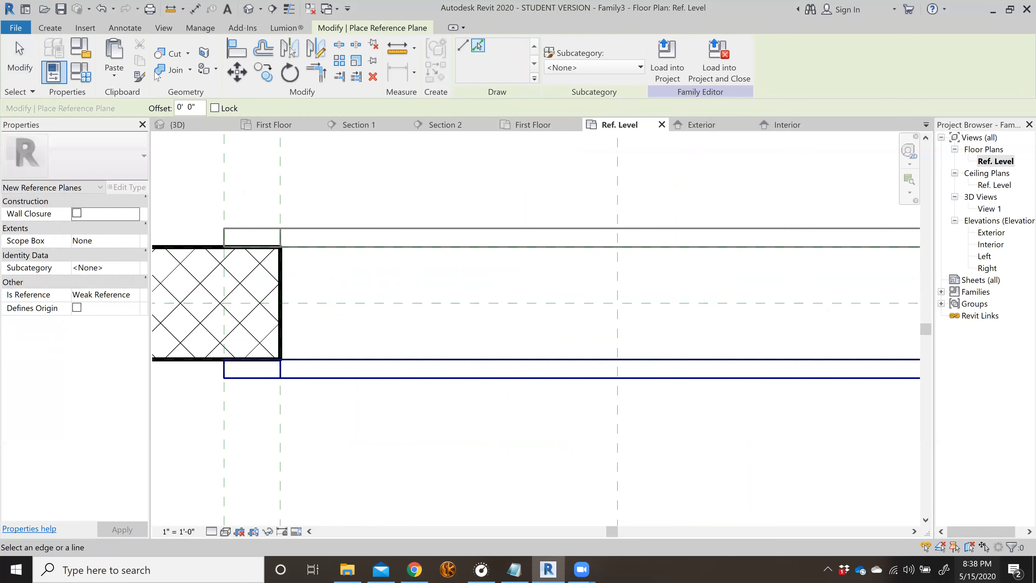
- Try to offset copies of the Center (Front/Back) reference plane by 1" to both sides, and undo the offsets
left_click(265, 56)
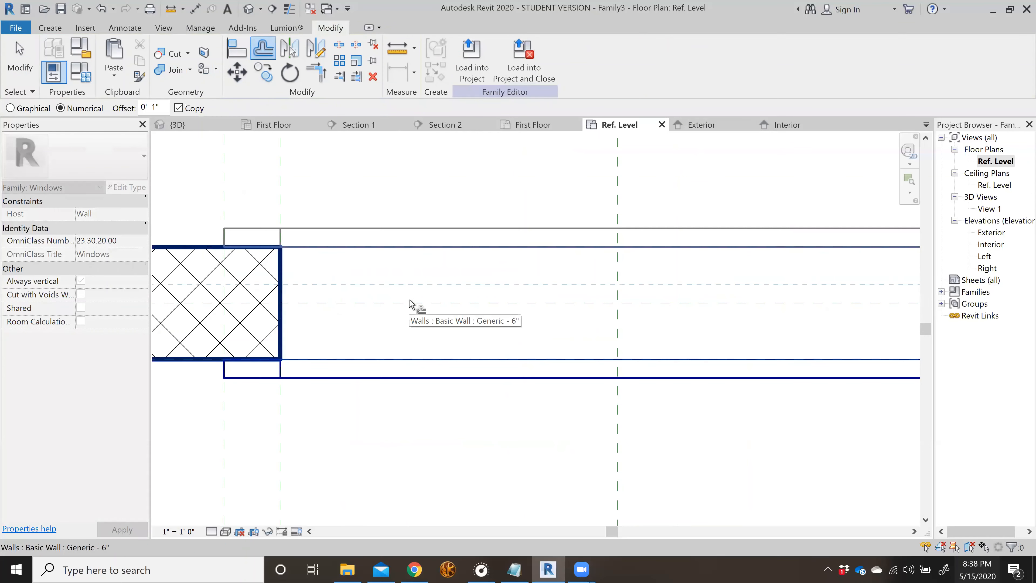
left_click(411, 317)
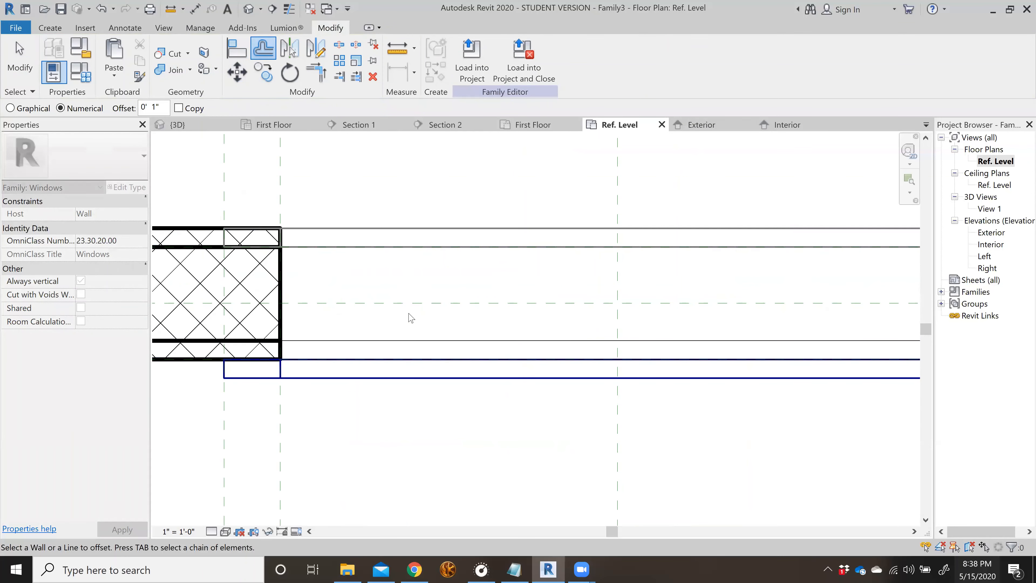
key("ctrl+z")
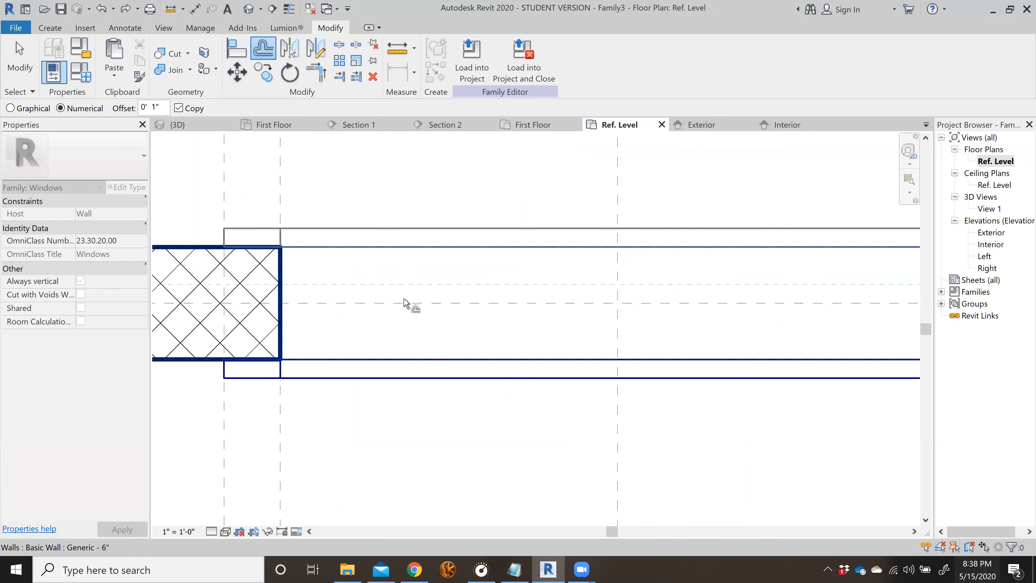
left_click(405, 302)
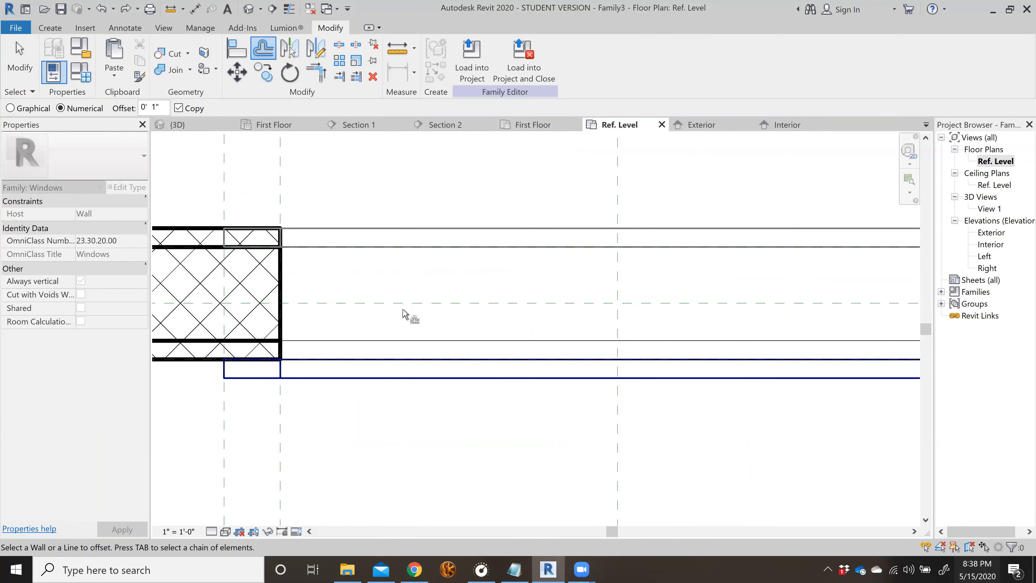
left_click(406, 310)
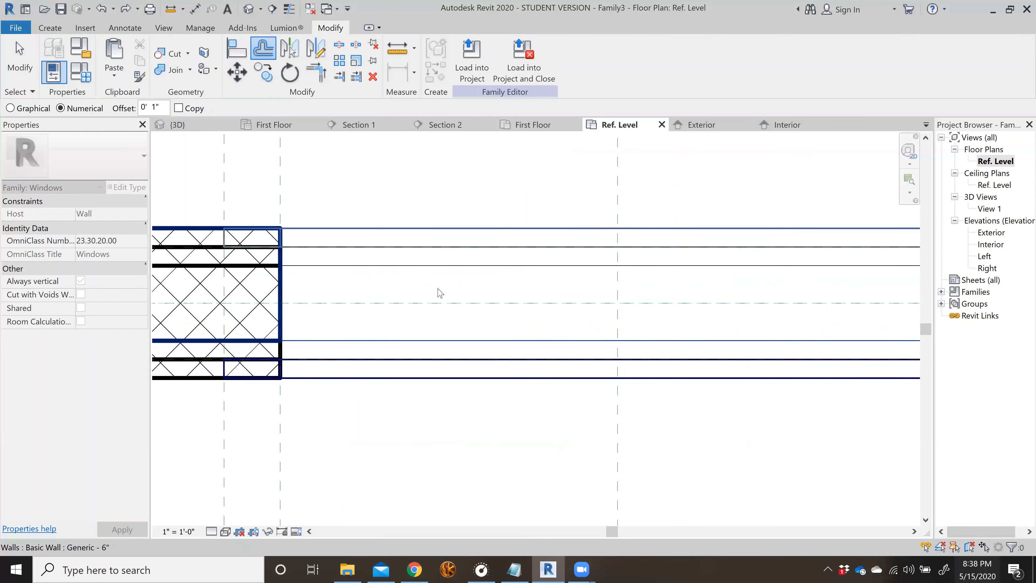
key("ctrl+z")
key("ctrl+z")
scroll(383, 264, "down", 2)
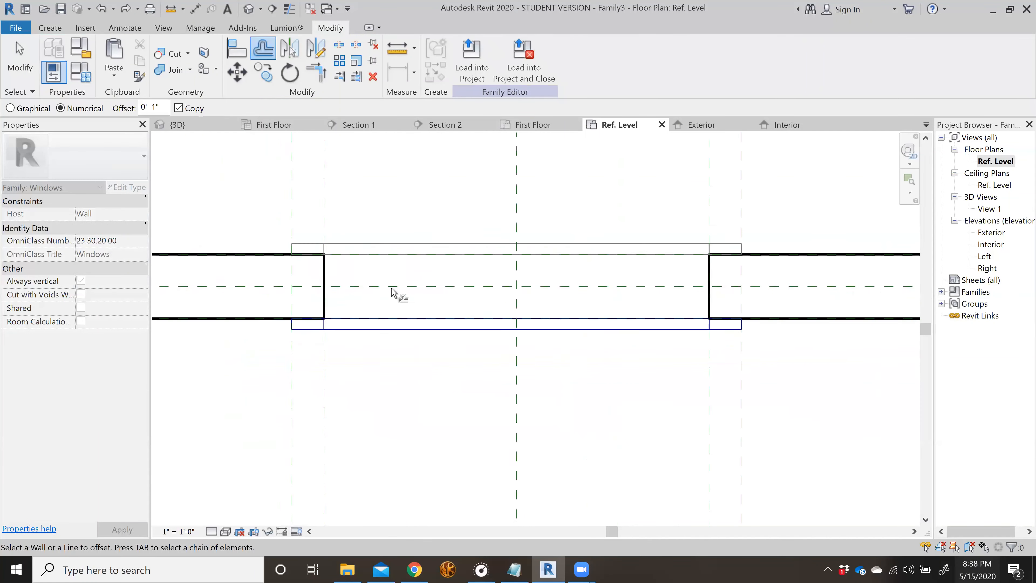
scroll(391, 293, "down", 2)
key("Escape")
- Place two new reference planes offset 1" from the Center (Front/Back) reference plane, one on each side
left_click(49, 27)
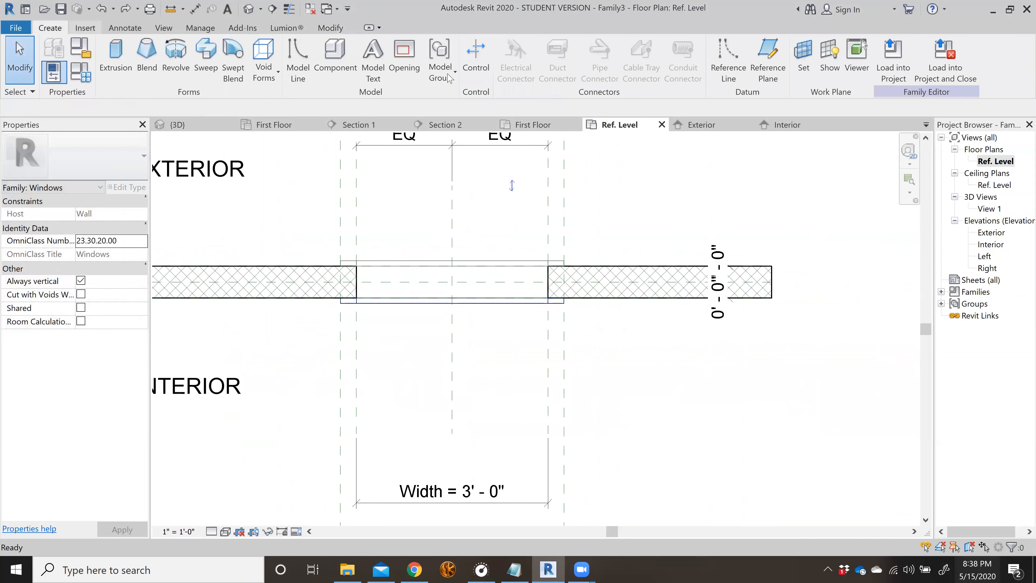
left_click(768, 61)
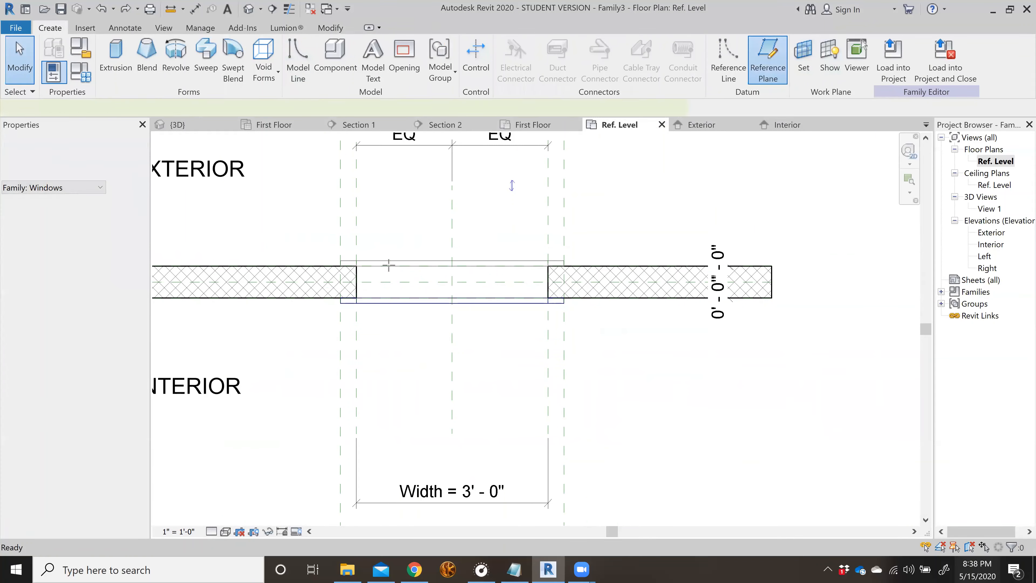
left_click(357, 288)
left_click(860, 279)
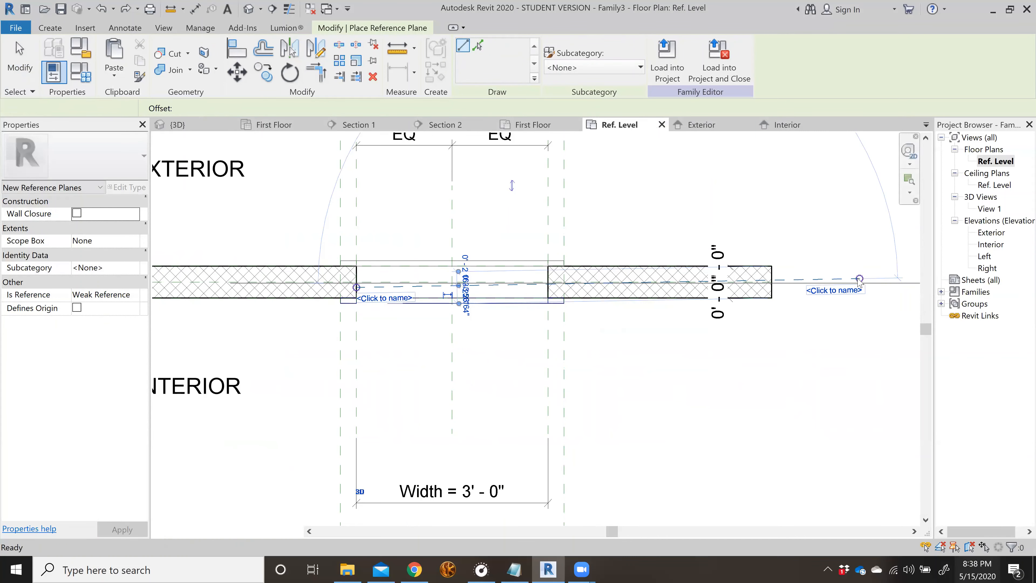
key("ctrl+z")
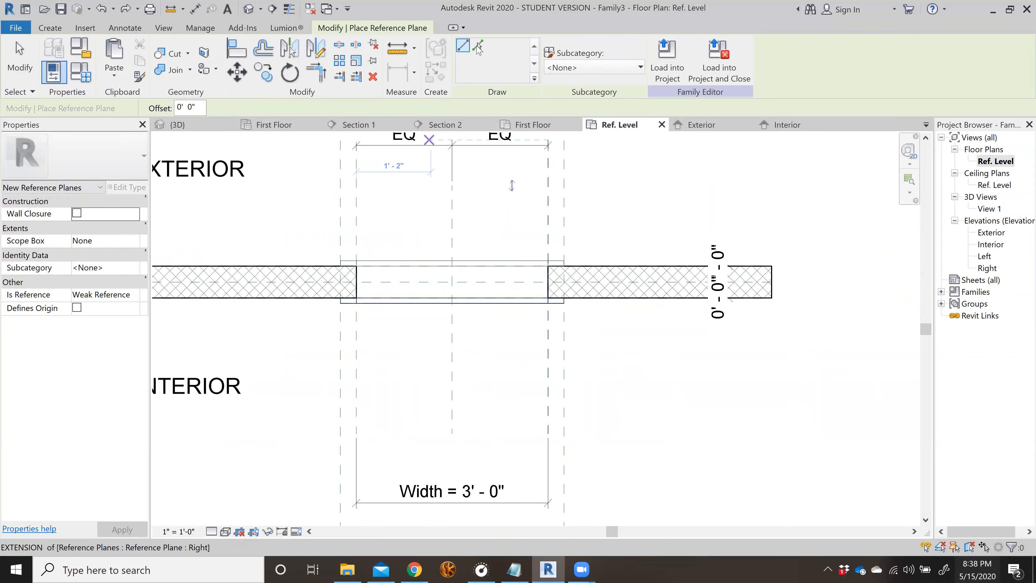
left_click(478, 46)
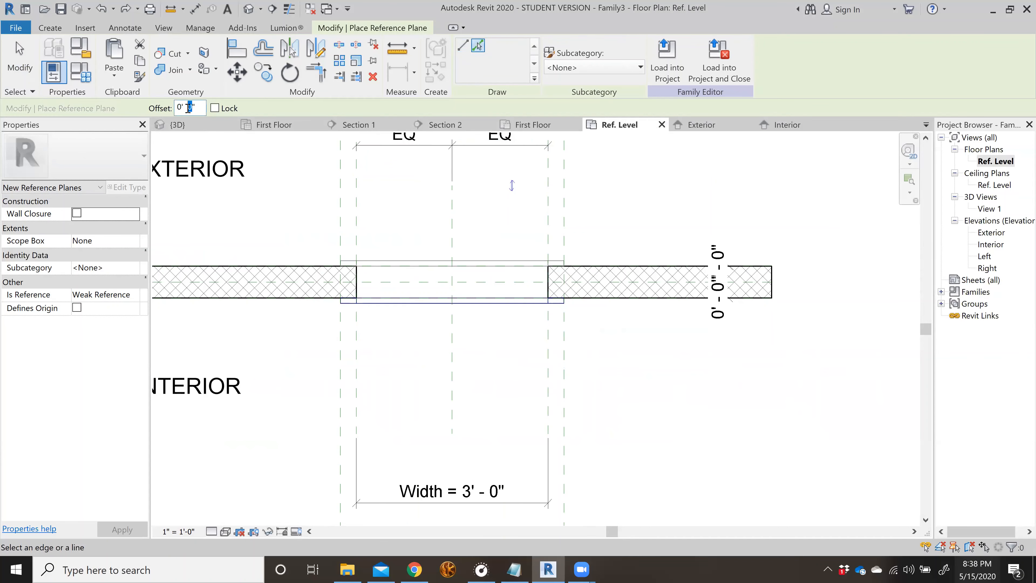
left_click(369, 283)
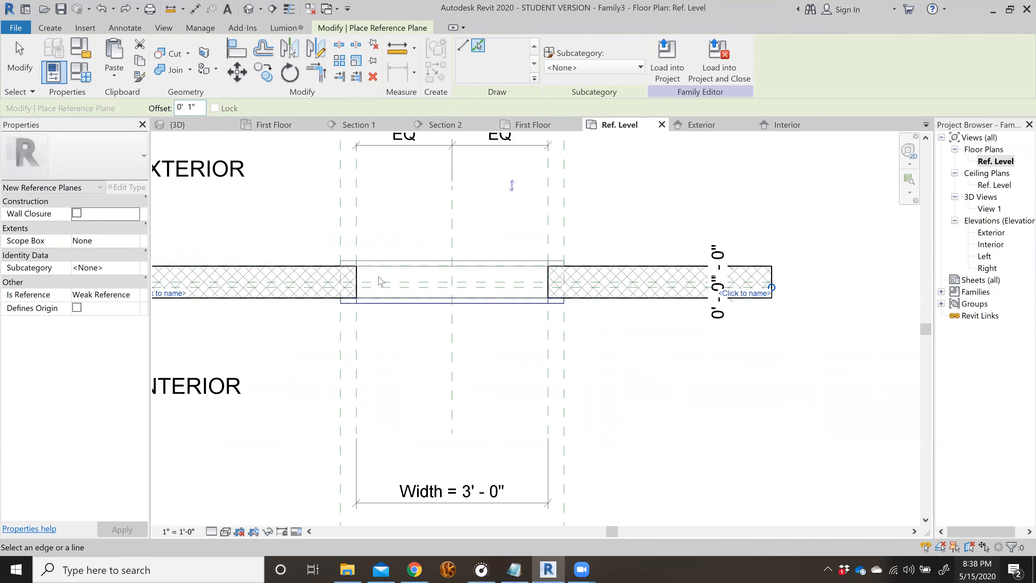
scroll(377, 284, "up", 2)
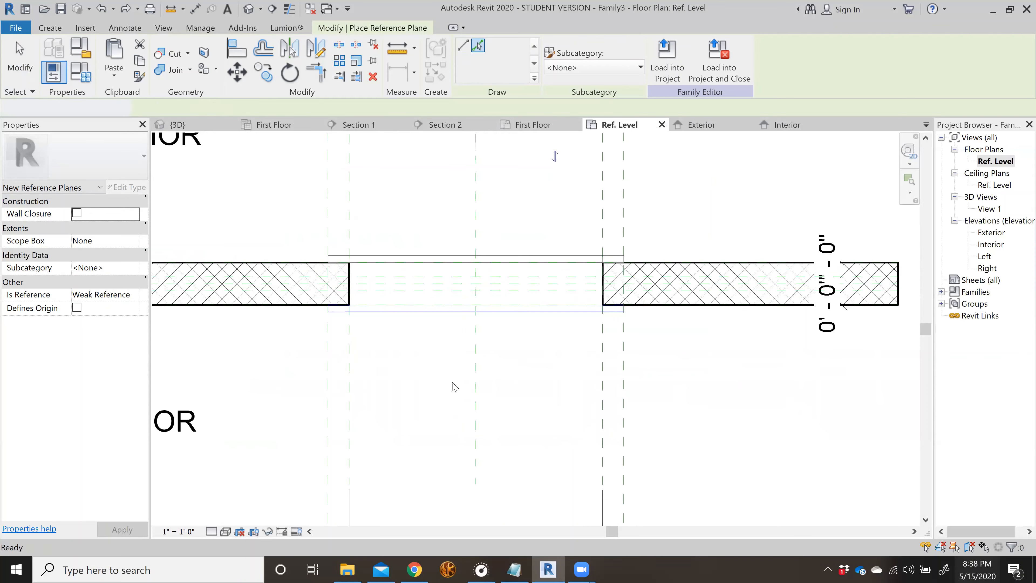
key("Escape")
key("Escape")
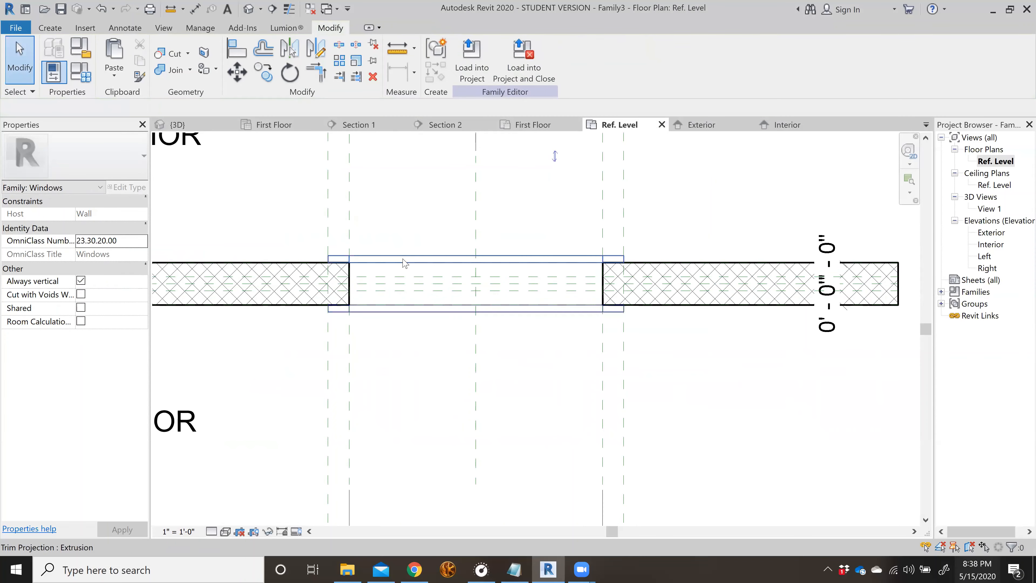
- Add an aligned dimension between the Center (Front/Back) reference plane and the new reference plane on the interior side
scroll(398, 293, "up", 1)
scroll(397, 293, "up", 2)
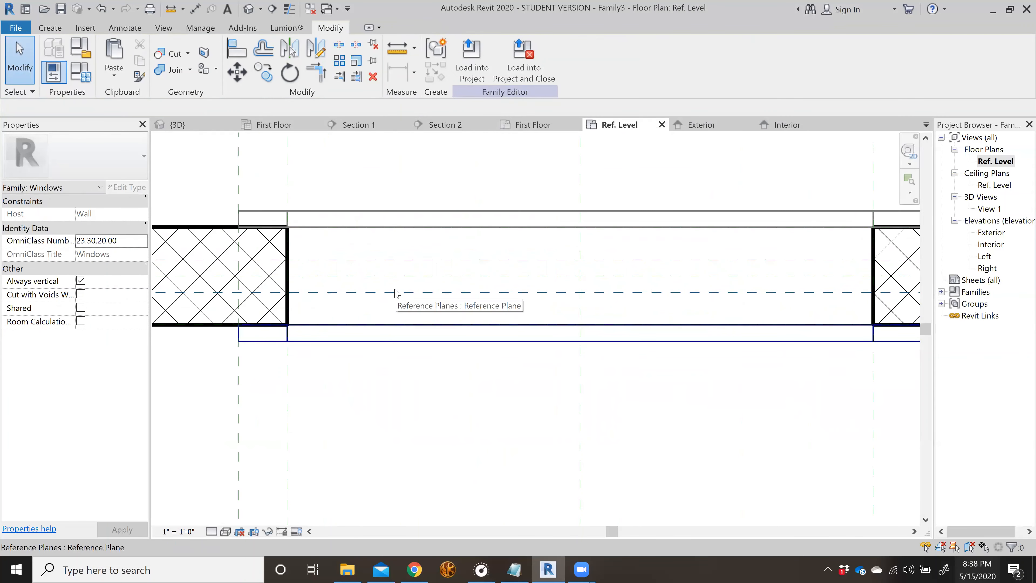
left_click(195, 8)
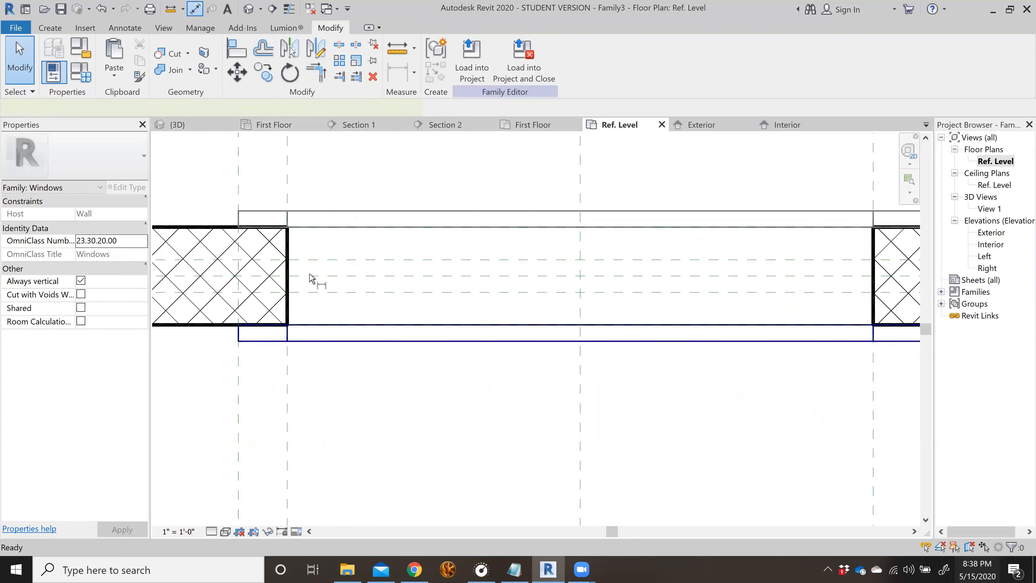
left_click(324, 291)
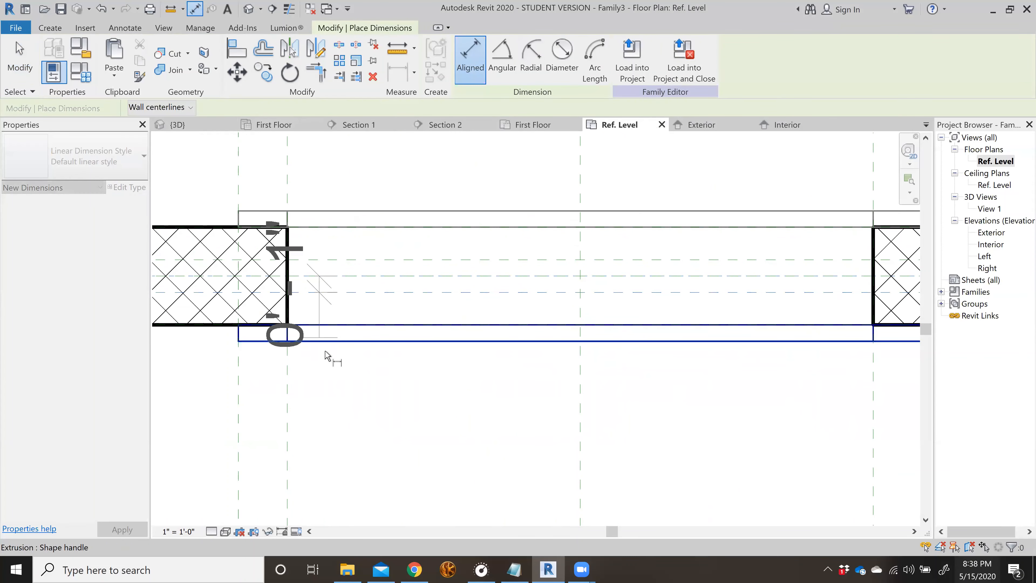
left_click(332, 366)
- Try to dimension the Center (Front/Back) plane to the new exterior-side reference plane, and delete that dimension
left_click(440, 276)
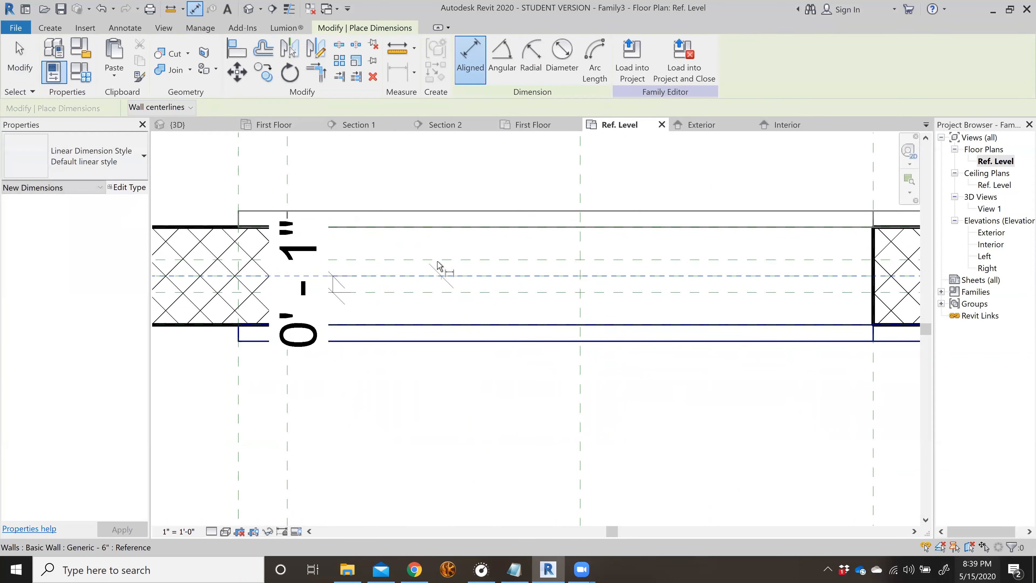
left_click(439, 259)
left_click(413, 187)
key("Escape")
key("Escape")
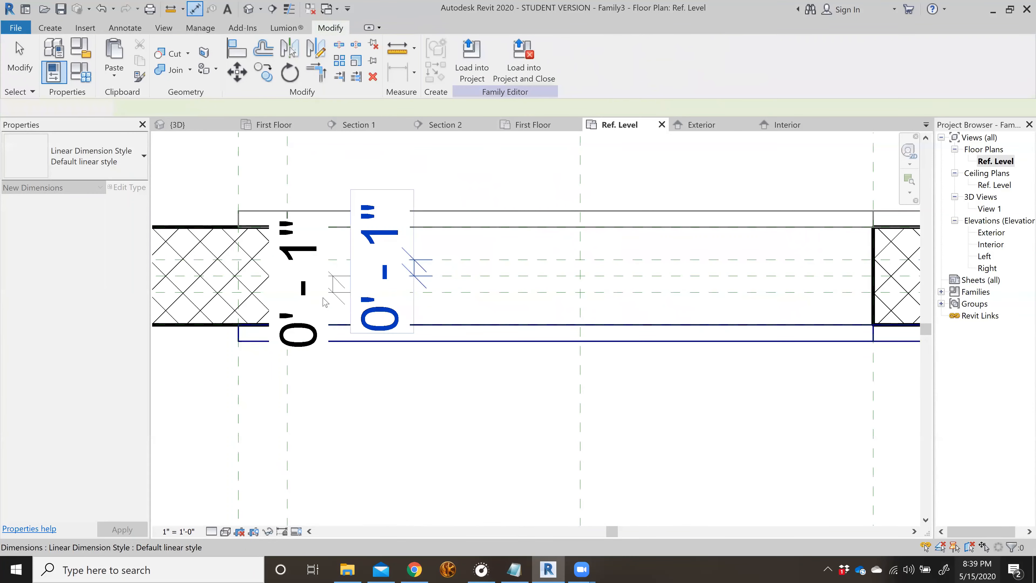
left_click(331, 290)
key("Escape")
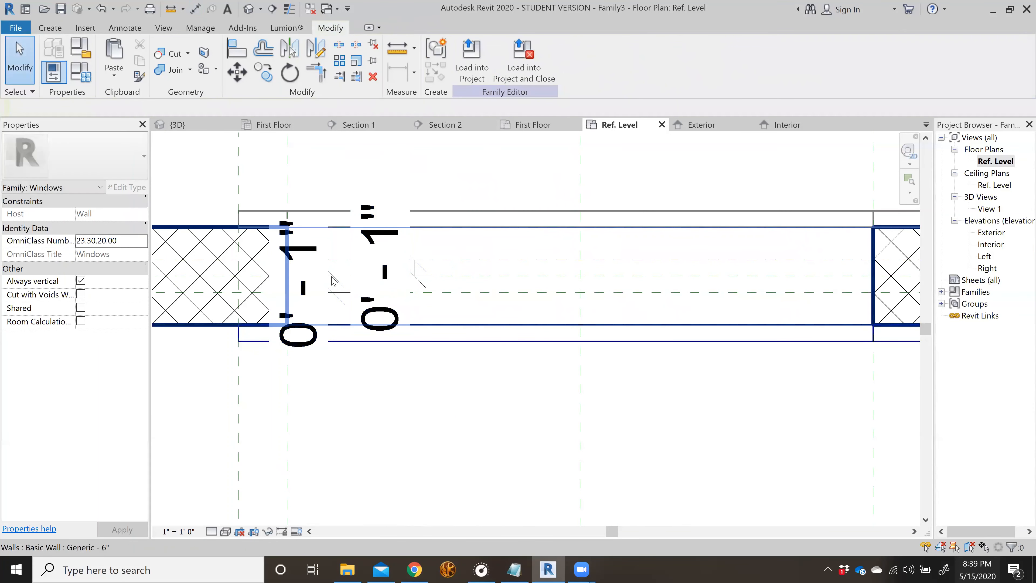
left_click(327, 320)
key("Escape")
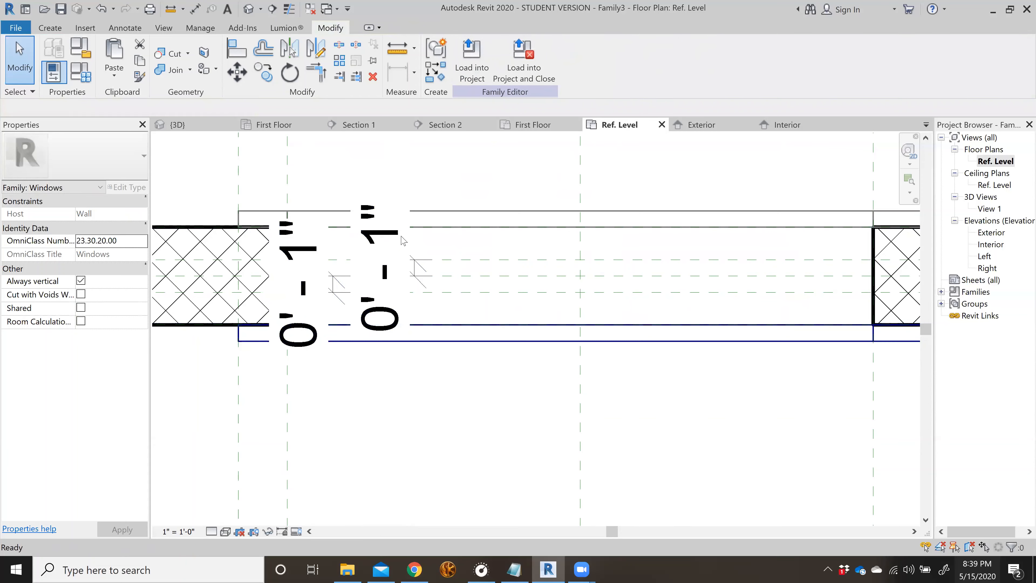
left_click(404, 236)
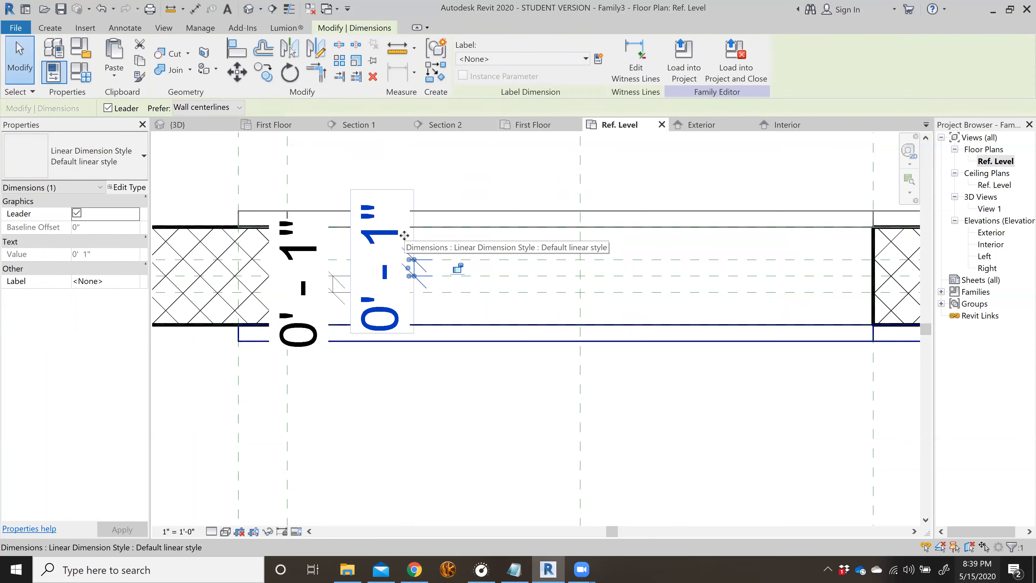
key("Escape")
scroll(576, 281, "down", 2)
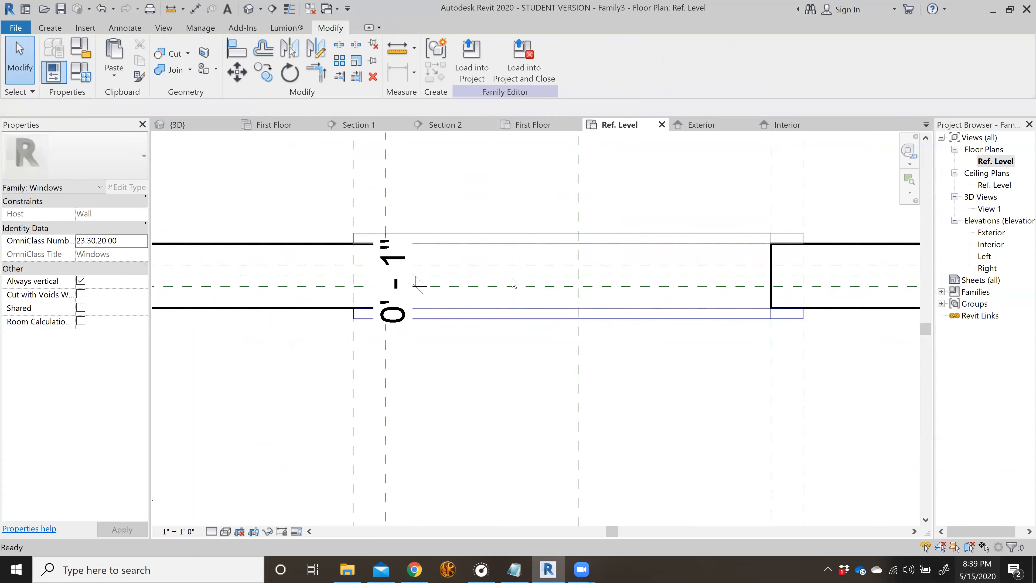
- Name the new interior-side reference plane "interior mullion"
left_click(495, 292)
scroll(495, 293, "down", 3)
scroll(325, 311, "up", 3)
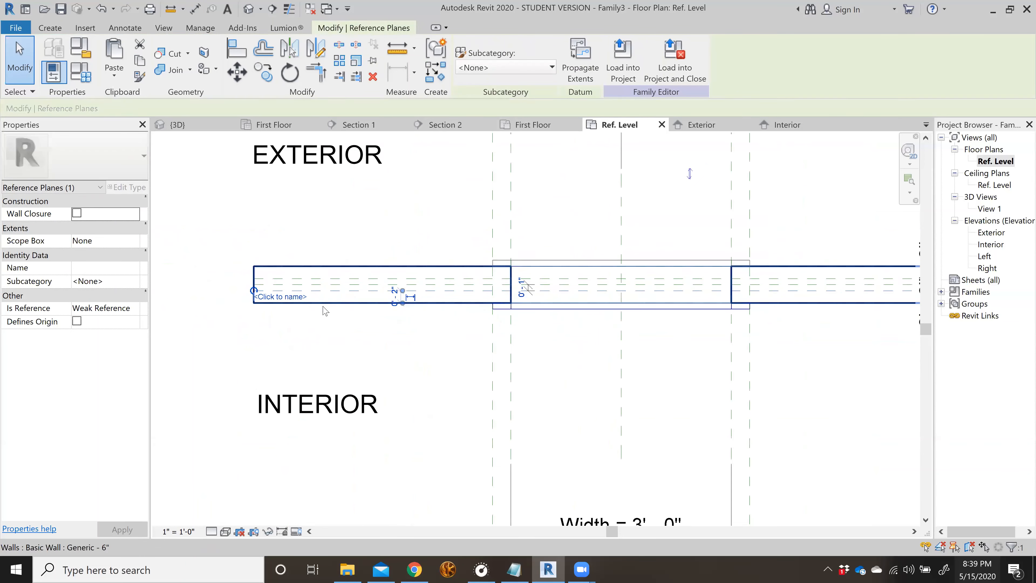
left_click(285, 297)
scroll(277, 307, "up", 3)
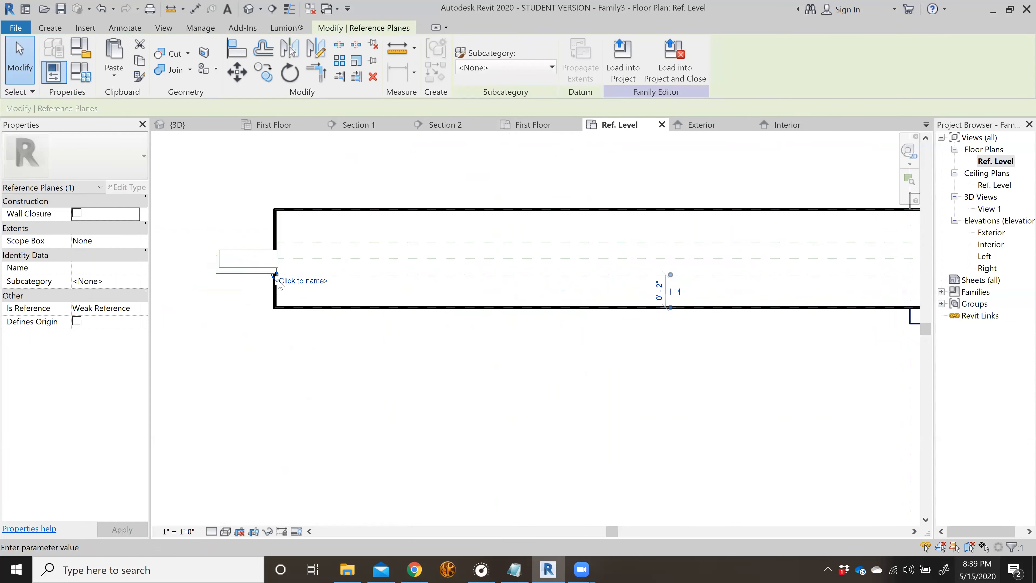
scroll(279, 284, "up", 1)
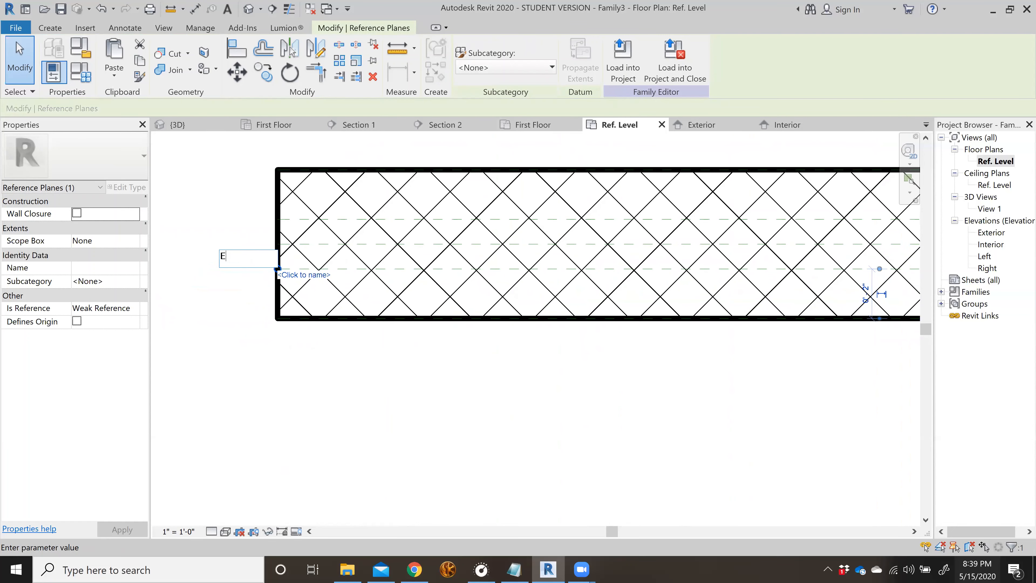
scroll(269, 286, "down", 4)
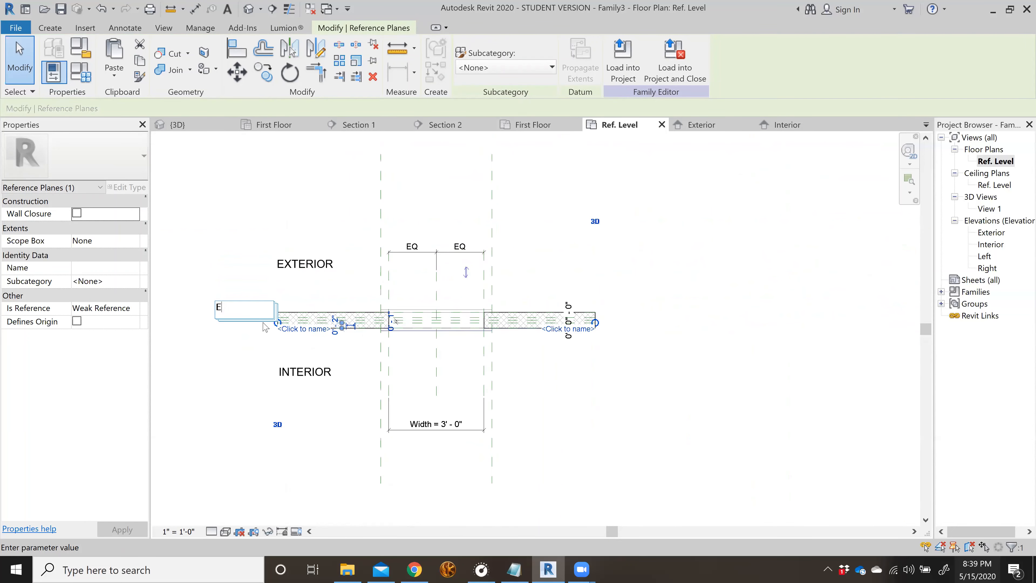
scroll(251, 323, "up", 3)
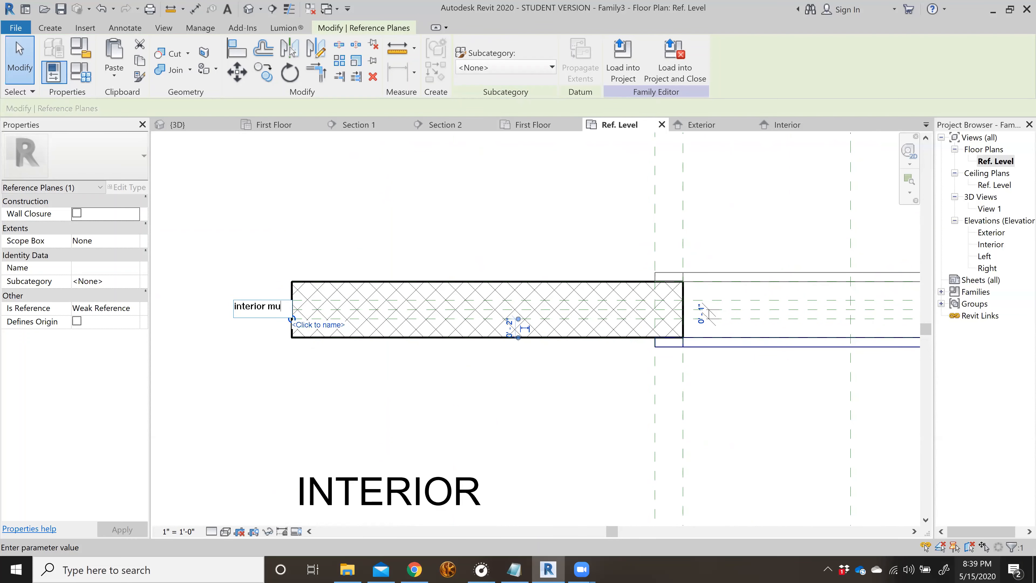
key("Return")
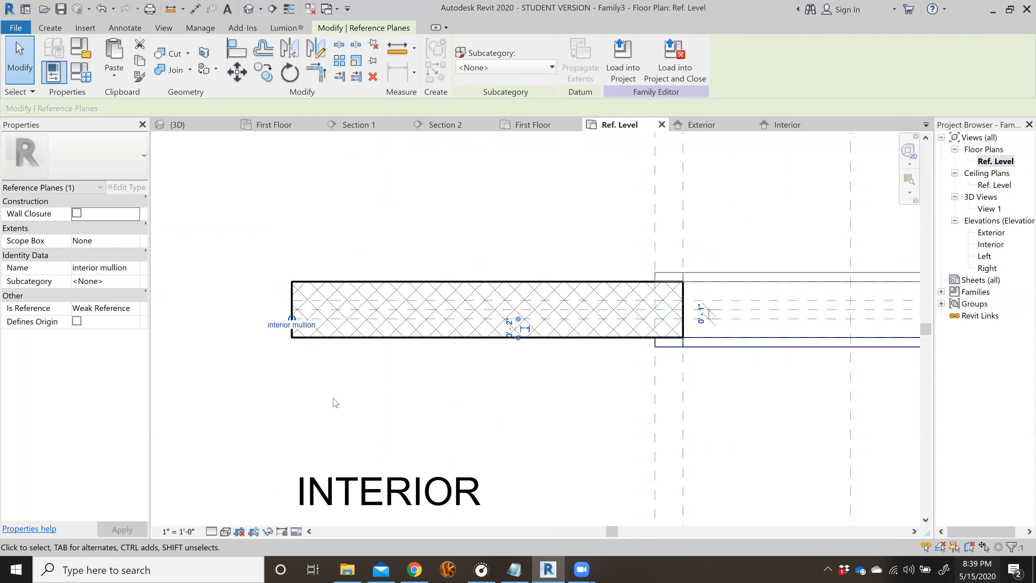
key("Escape")
- Name the new exterior-side reference plane "Exterior mullion"
scroll(335, 404, "down", 3)
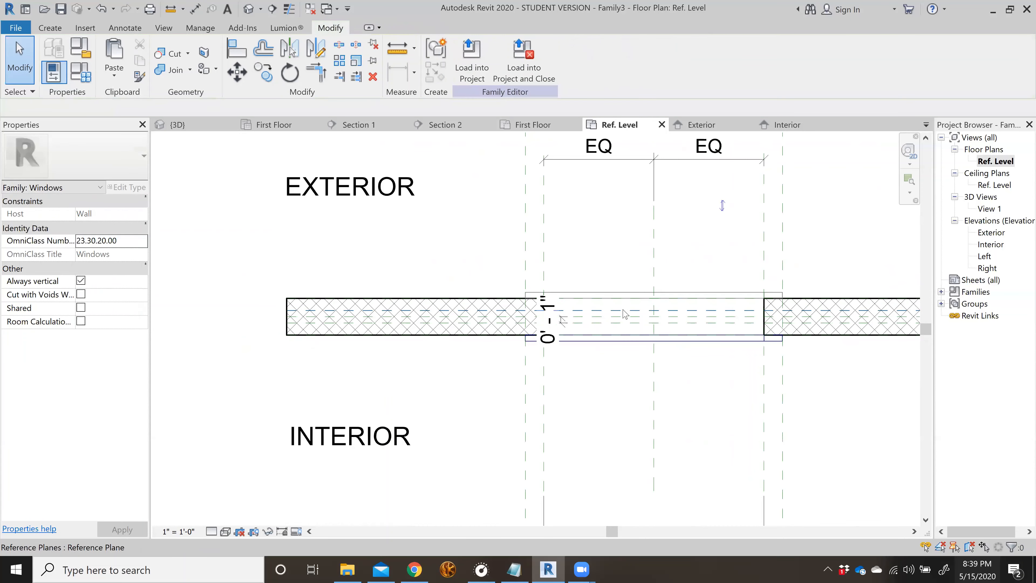
left_click(624, 310)
scroll(307, 319, "up", 2)
left_click(313, 316)
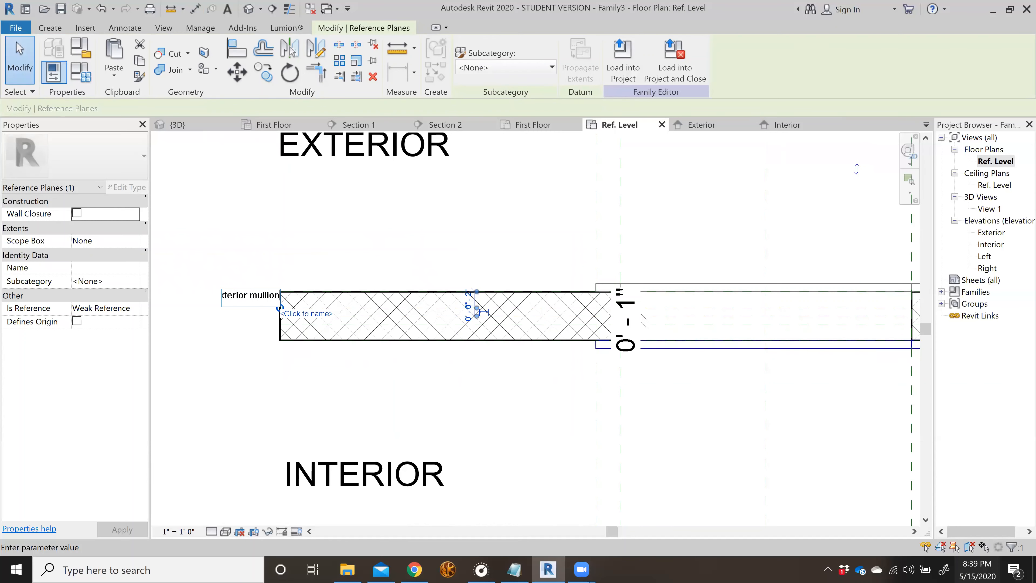
key("Return")
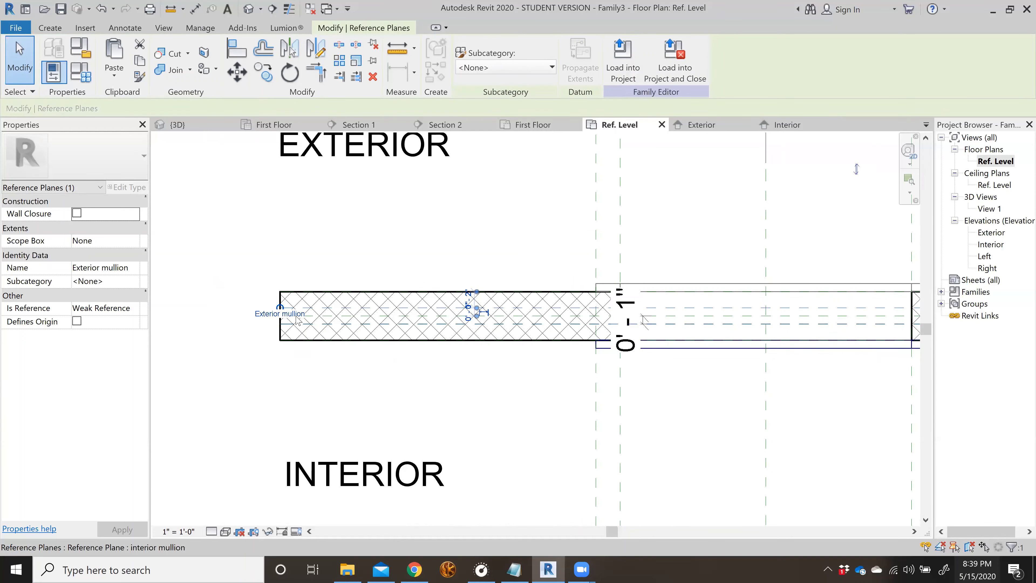
- Label the interior-side dimension with a new family type parameter named "Interior mullion"
scroll(311, 377, "down", 3)
scroll(430, 319, "up", 3)
scroll(436, 323, "up", 2)
scroll(309, 292, "up", 2)
left_click(228, 280)
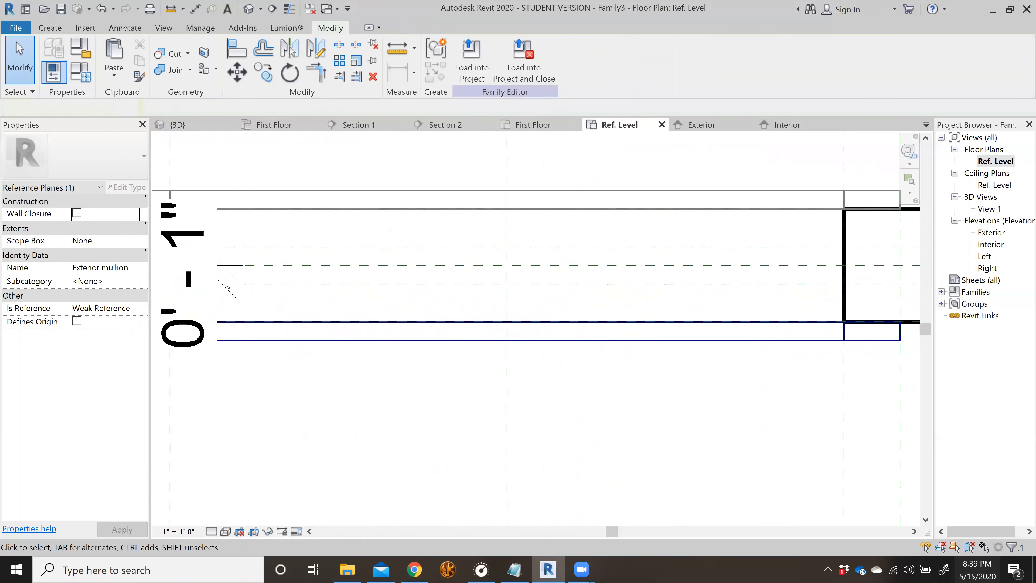
left_click(225, 280)
left_click(599, 58)
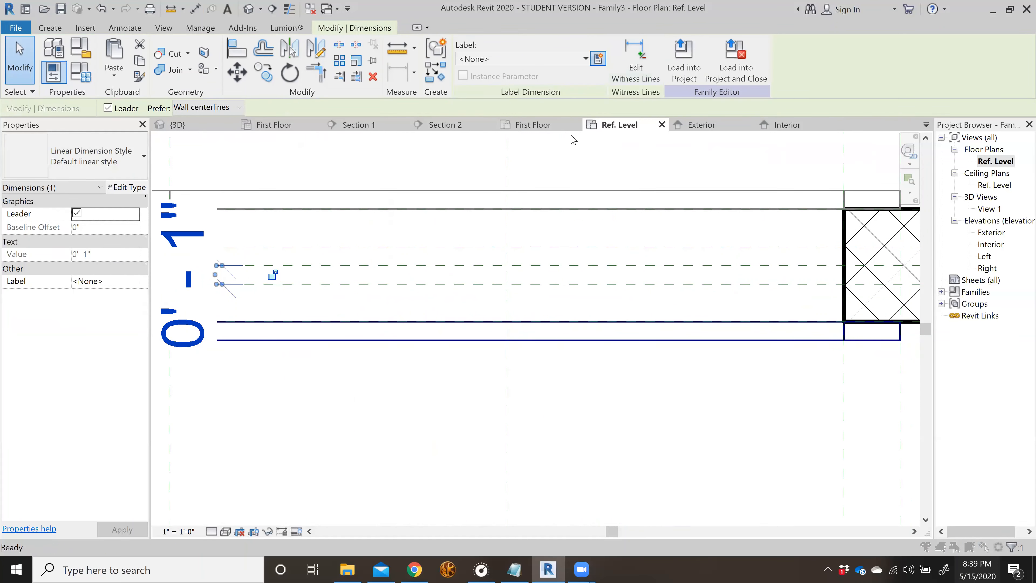
type("Ex")
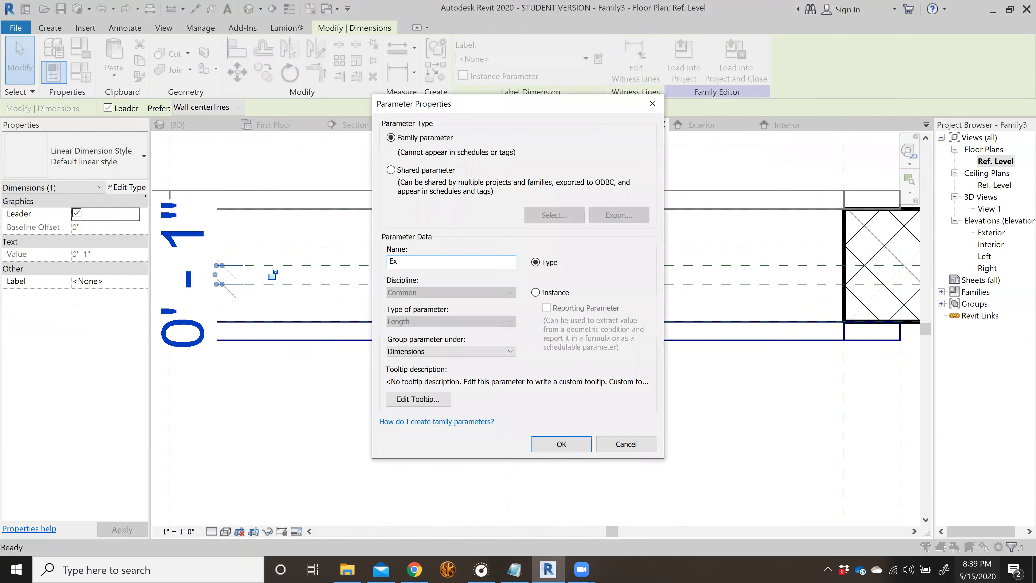
key("BackSpace")
type("Interior mullion")
left_click(562, 445)
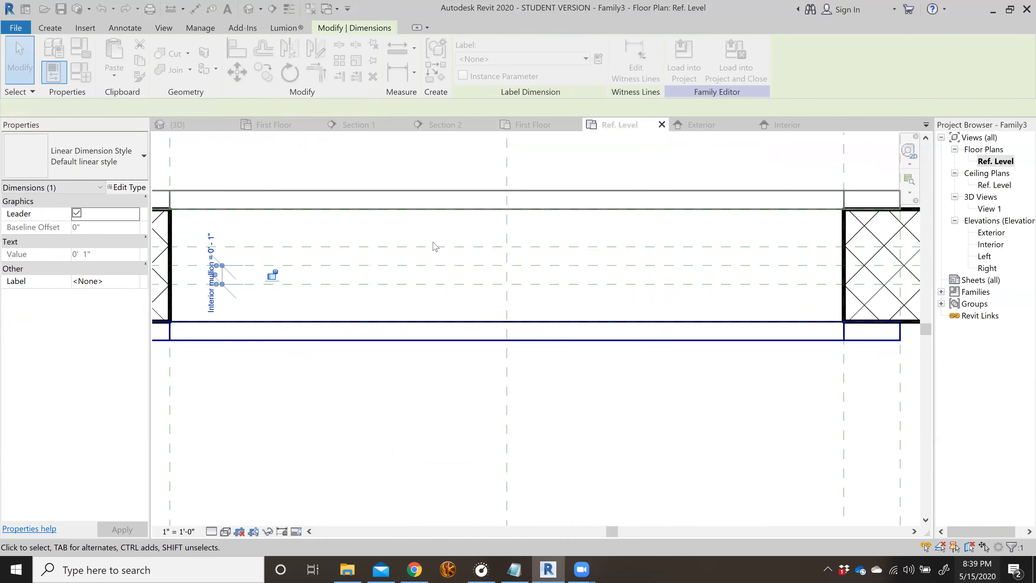
left_click(433, 246)
left_click(551, 67)
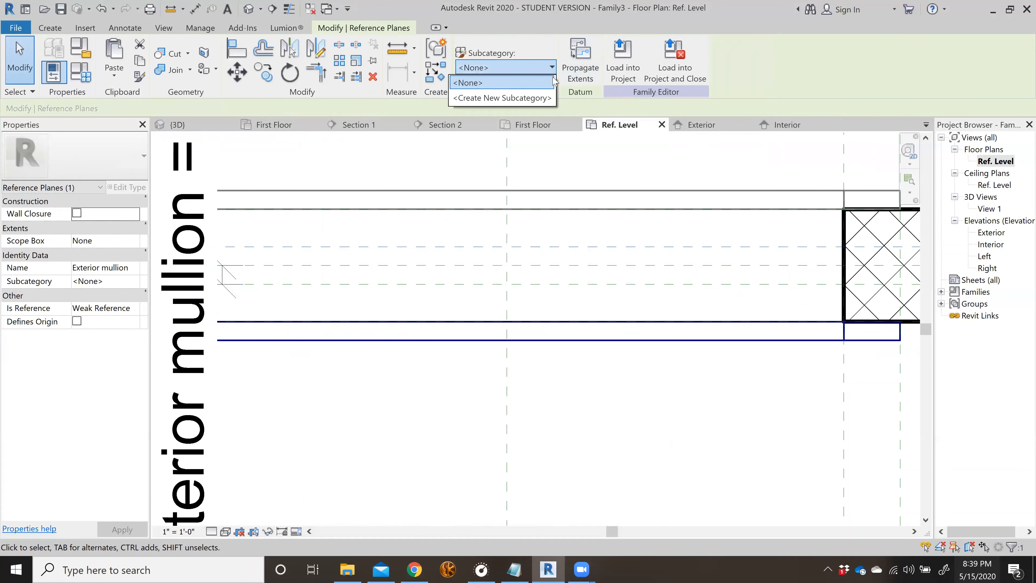
key("Escape")
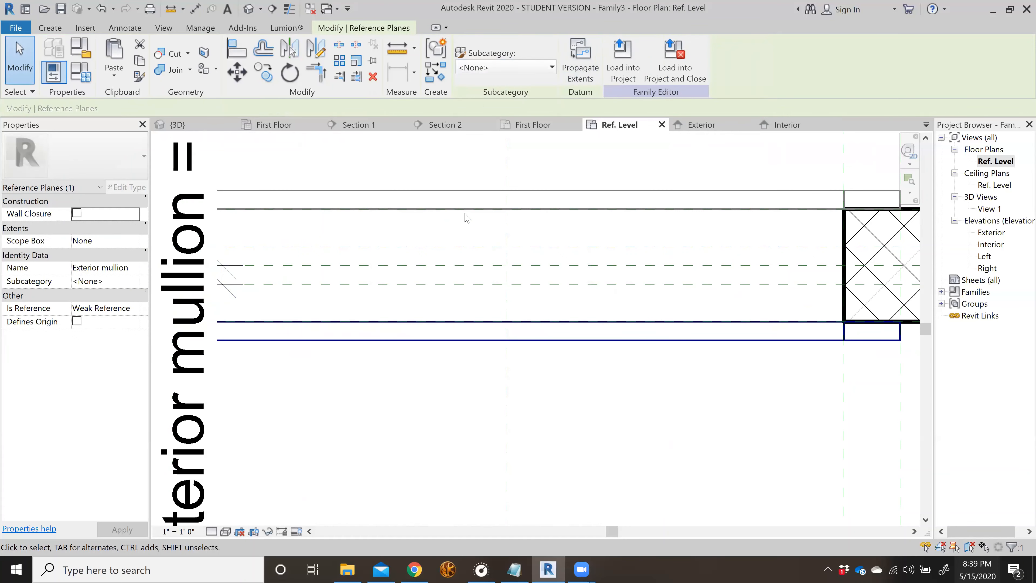
left_click(423, 158)
- Add an aligned dimension between the Exterior mullion reference plane and the Center (Front/Back) plane
left_click(195, 8)
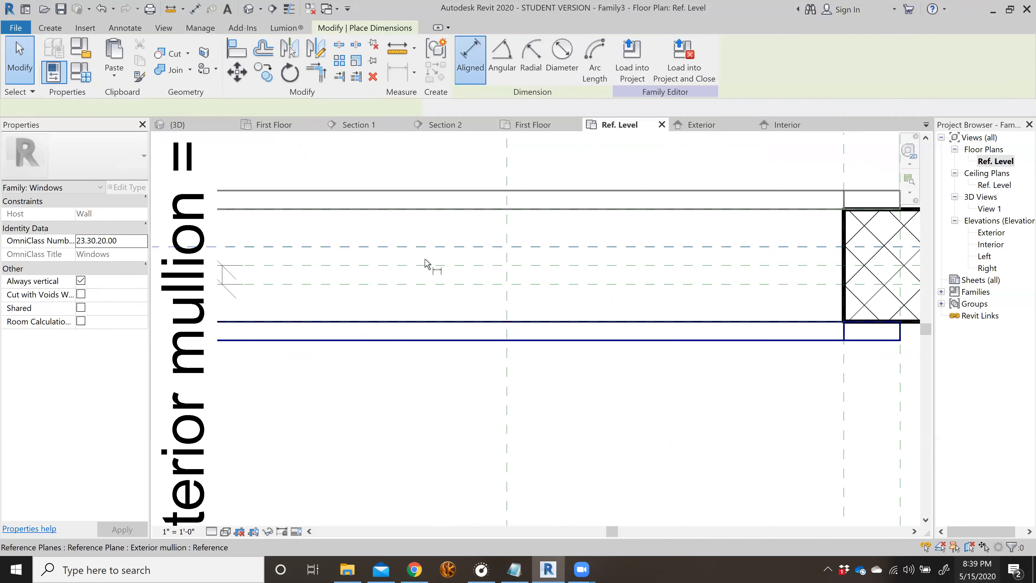
left_click(410, 246)
left_click(389, 230)
key("Escape")
key("Escape")
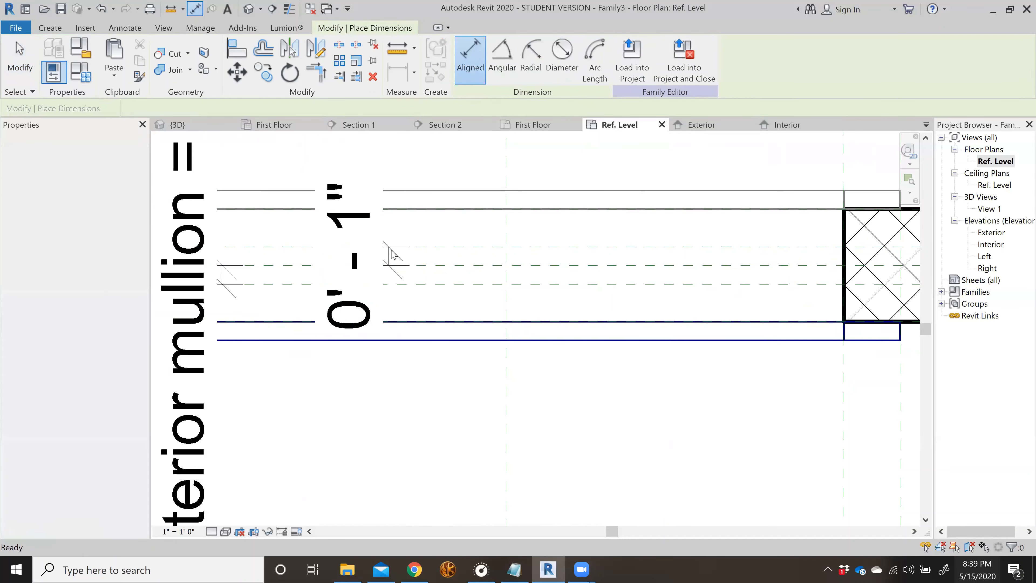
- Label the exterior-side dimension with a new family type parameter named "Exterior mullion"
left_click(390, 257)
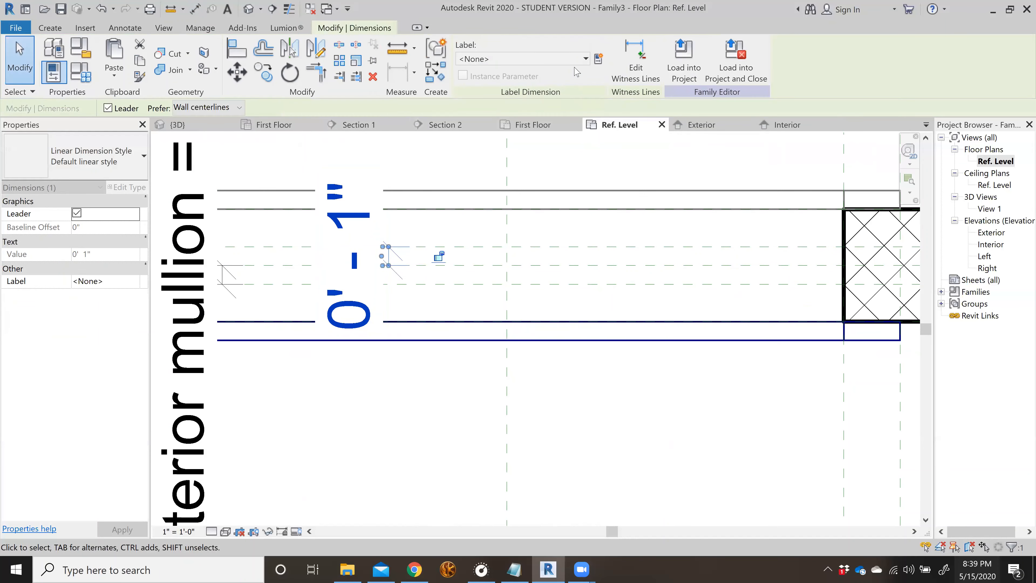
left_click(599, 59)
type("E")
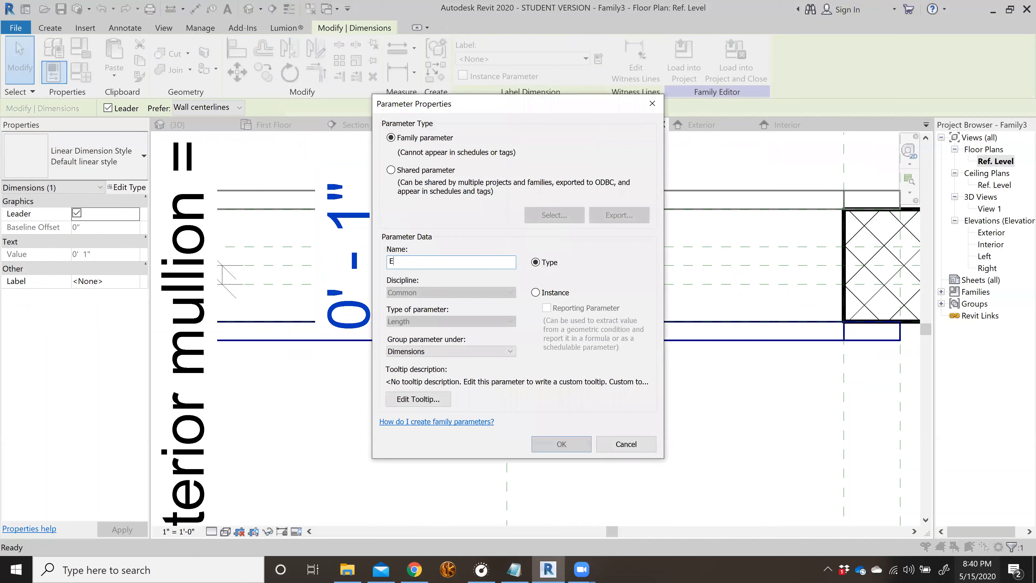
type("xterior mullion")
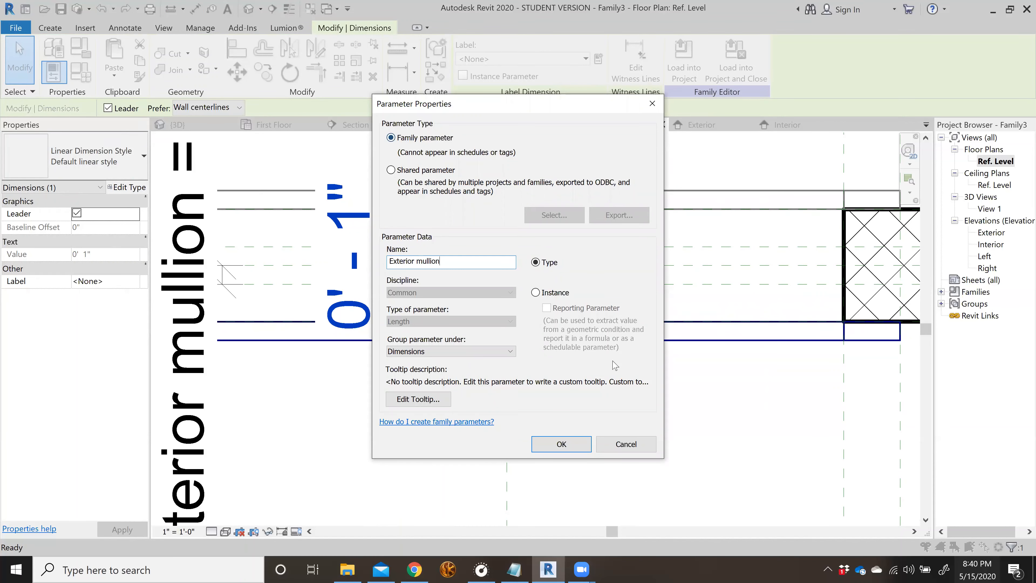
left_click(561, 445)
left_click(568, 364)
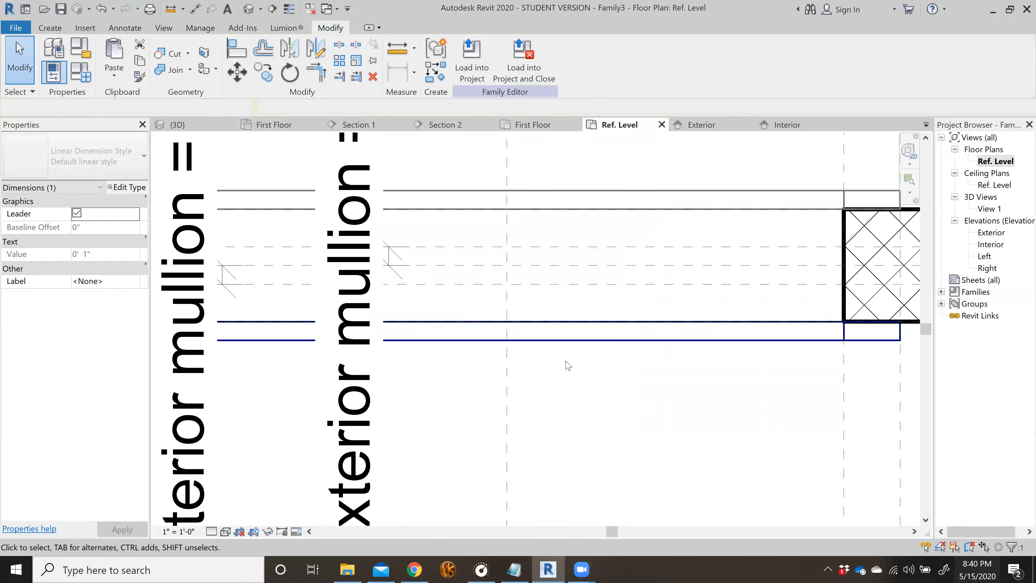
- Start an extrusion in the Exterior elevation with the Exterior mullion reference plane as its work plane
scroll(540, 264, "down", 2)
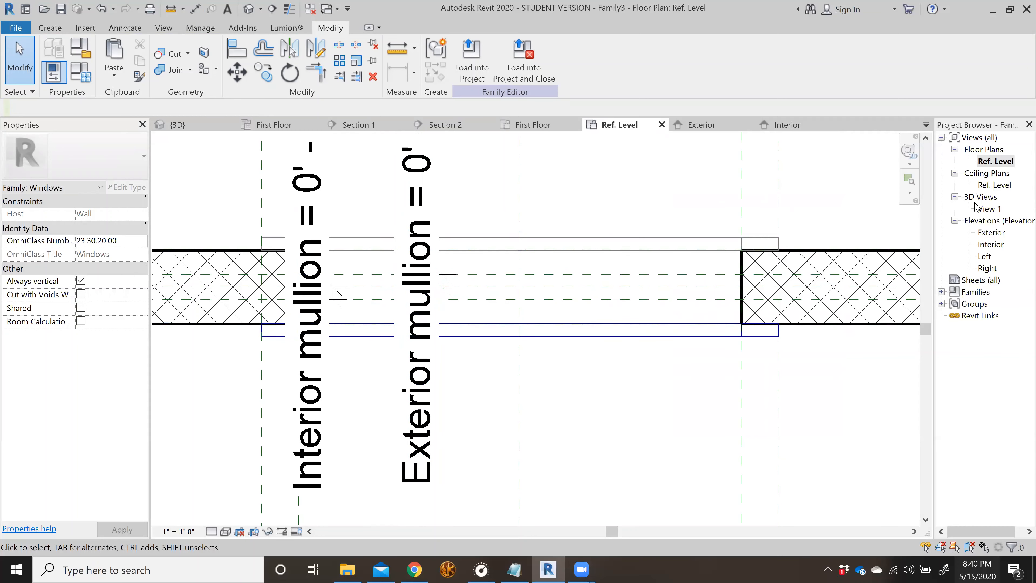
double_click(992, 232)
scroll(470, 470, "up", 3)
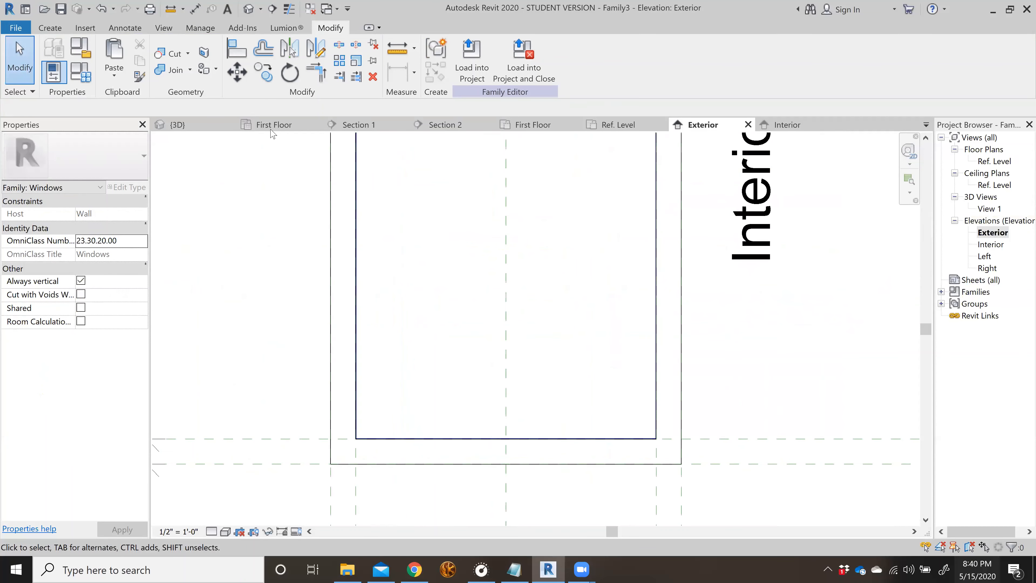
left_click(49, 27)
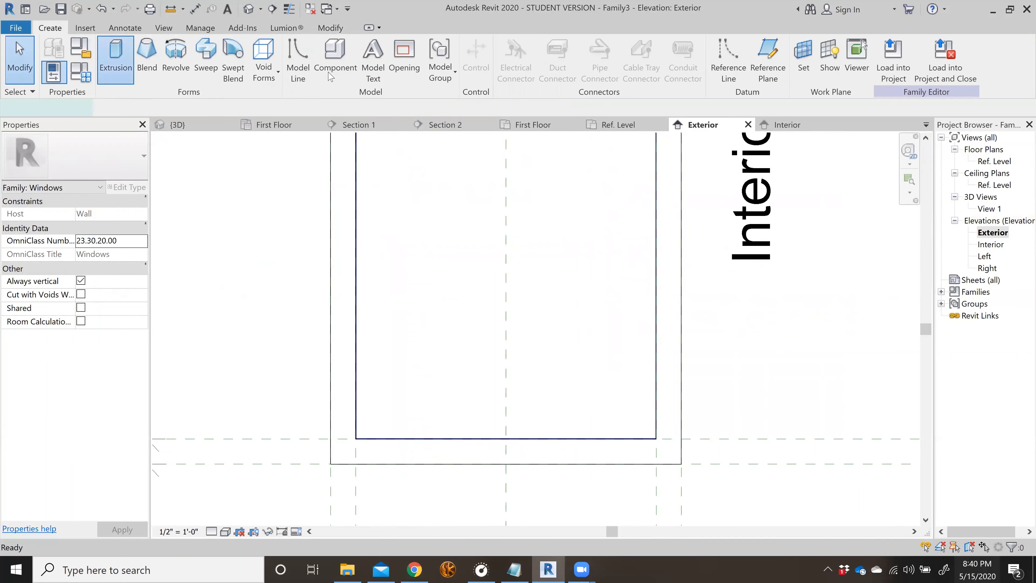
left_click(105, 61)
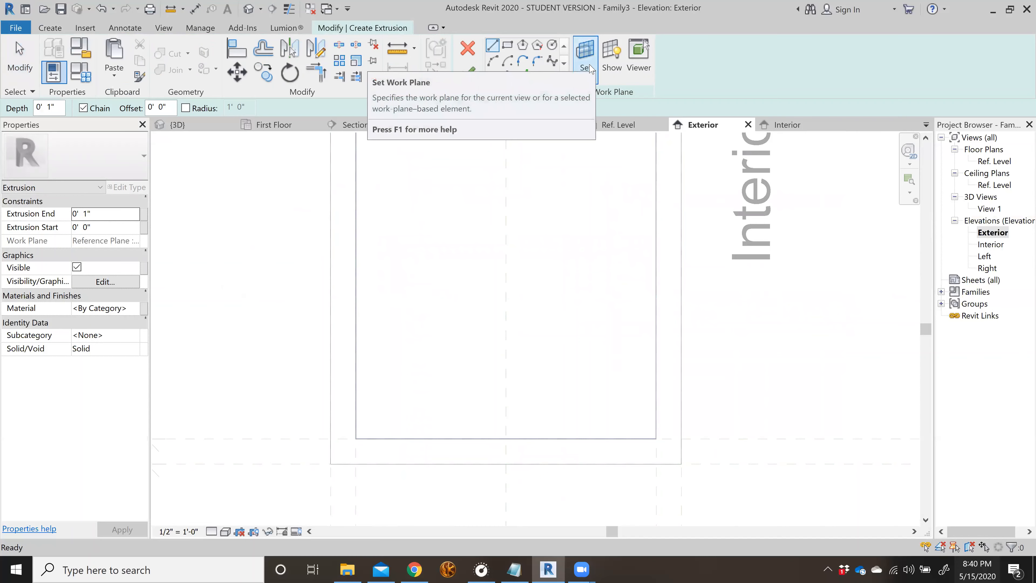
left_click(588, 61)
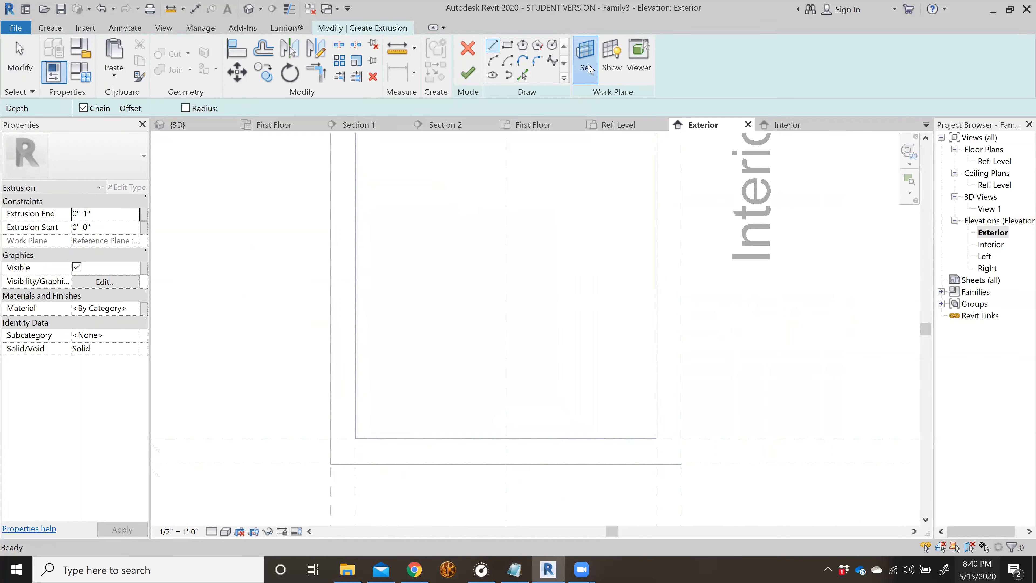
left_click(576, 281)
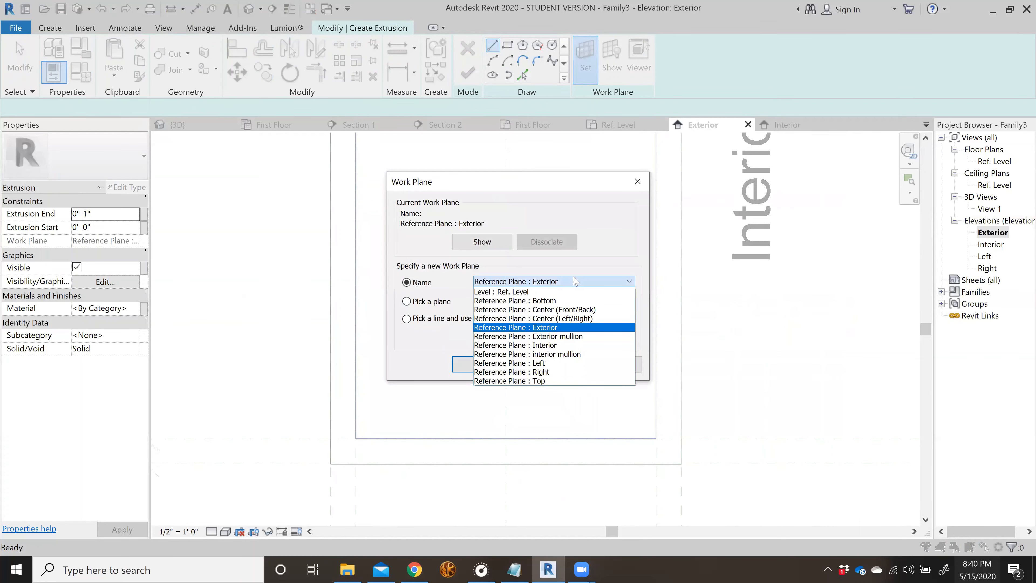
left_click(576, 336)
left_click(479, 363)
- Set the extrusion end to 0 and the extrusion start to -2"
left_click(120, 218)
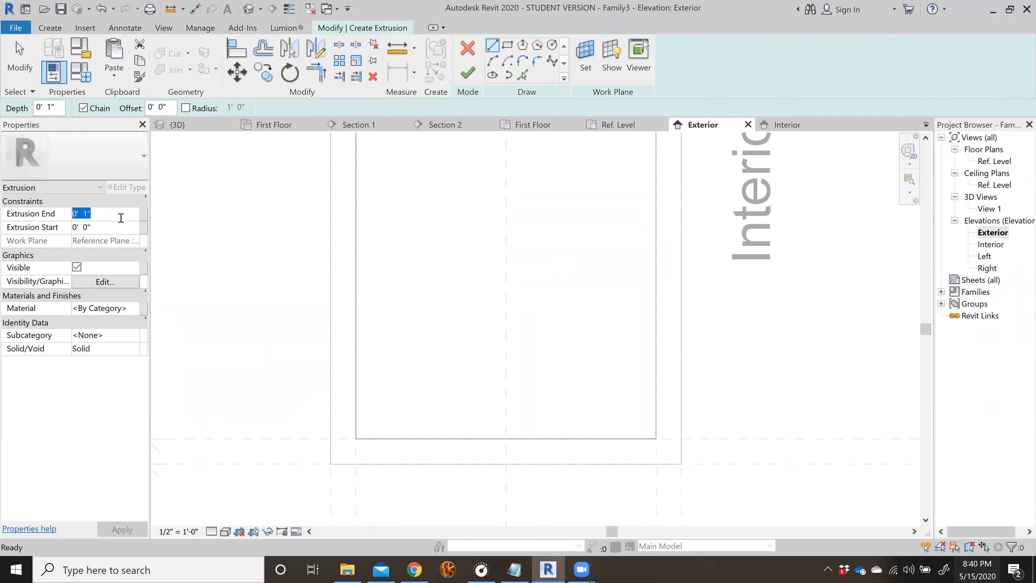
key("BackSpace")
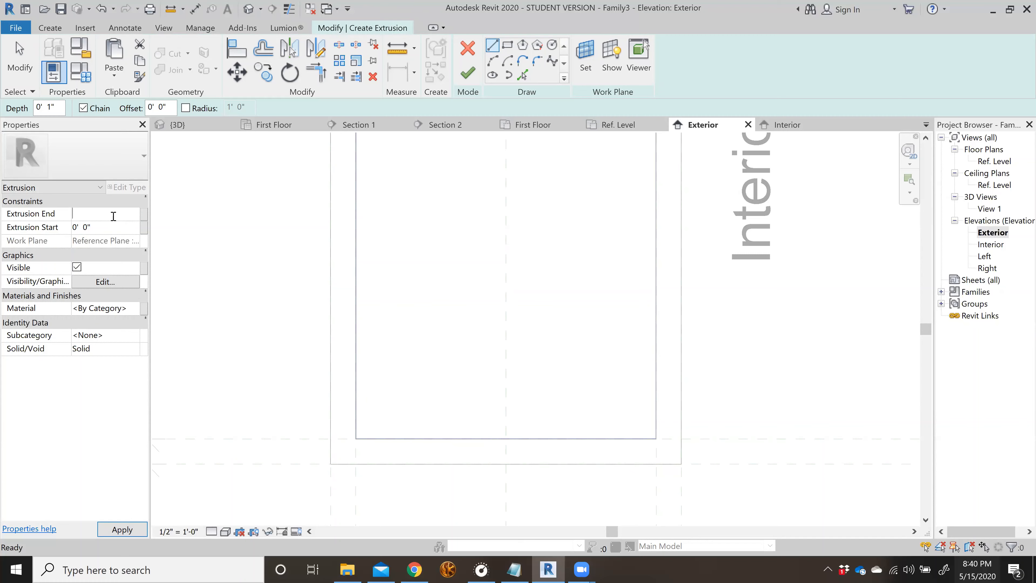
key("Return")
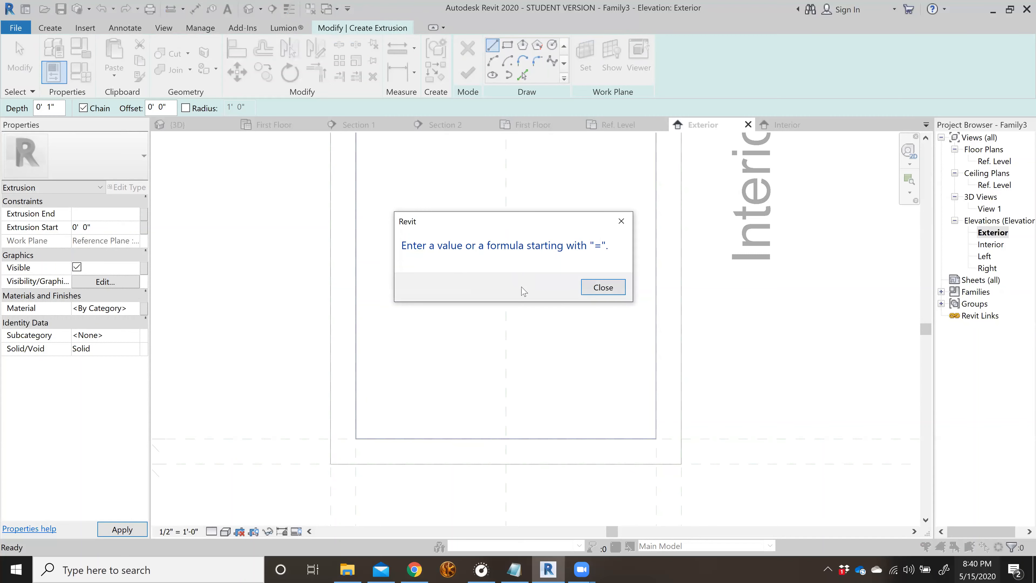
left_click(604, 287)
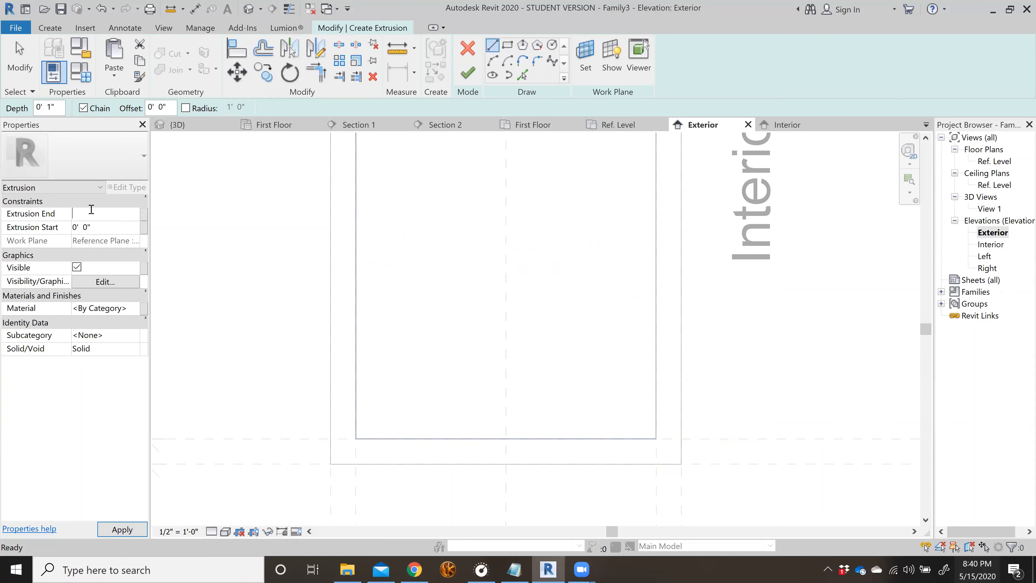
left_click(98, 226)
type("-2\"")
- Sketch the outer frame rectangle from corner to corner of the window opening
left_click(507, 45)
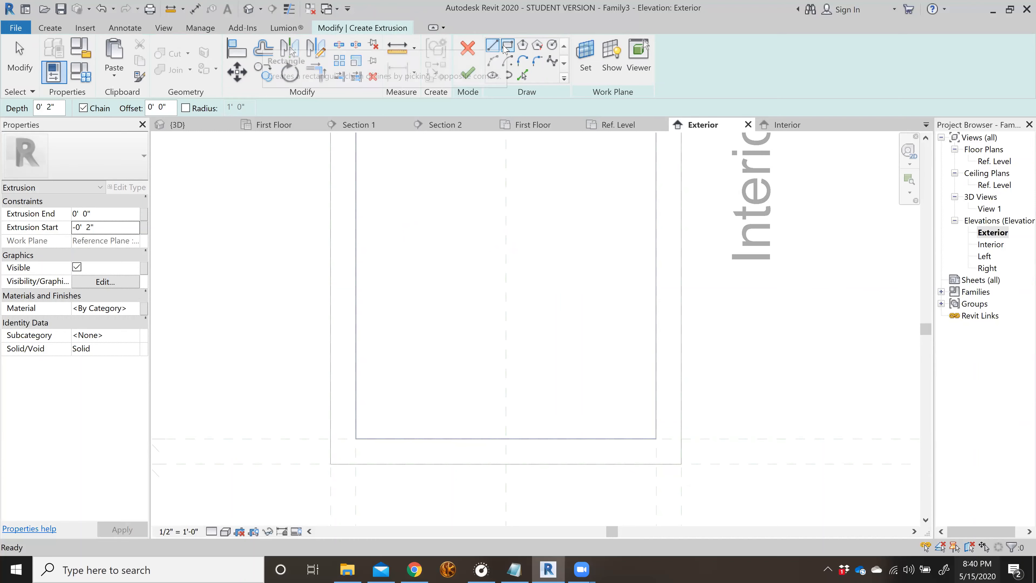
scroll(323, 232, "down", 2)
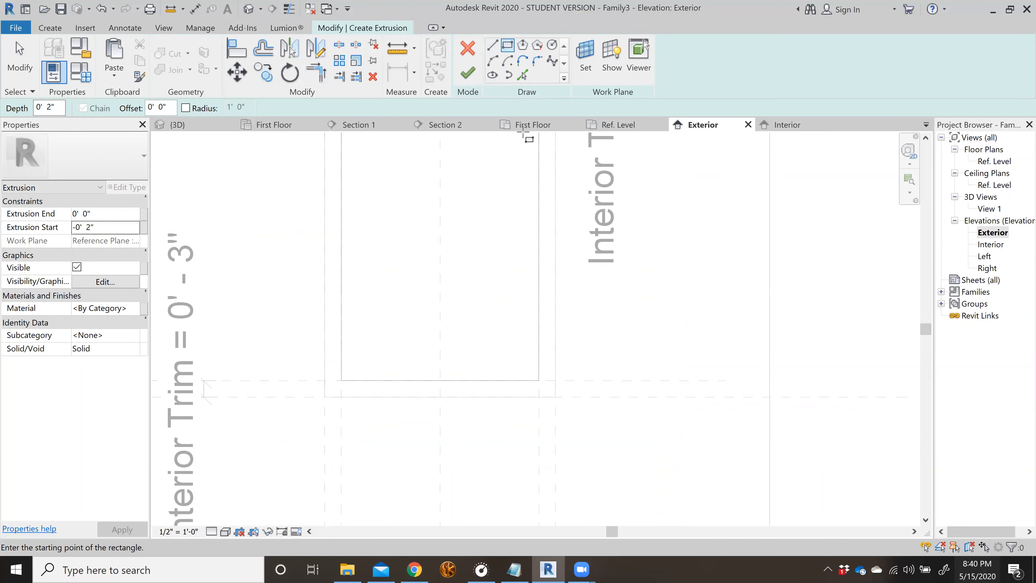
left_click(342, 381)
scroll(332, 400, "down", 2)
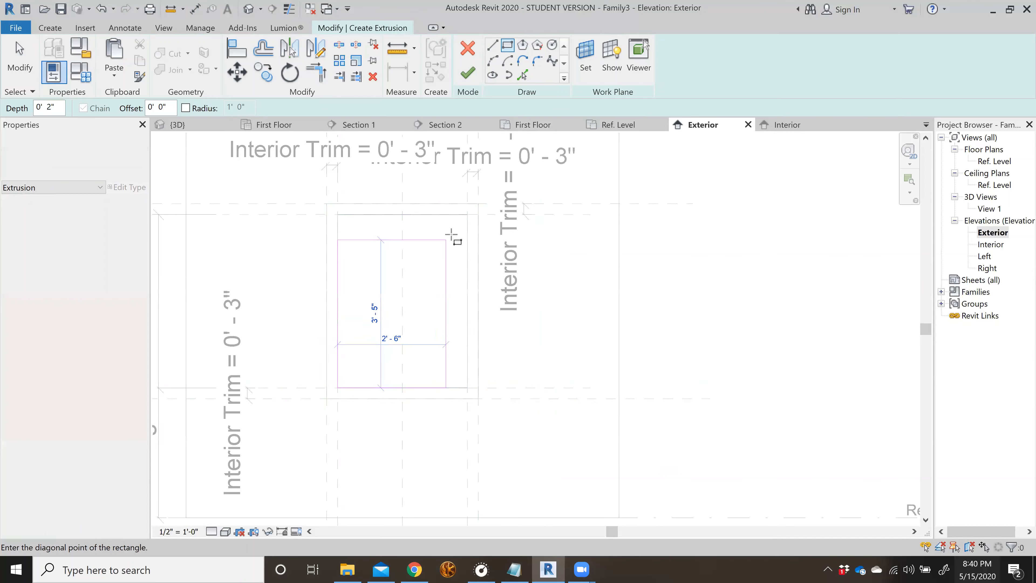
left_click(468, 214)
- Sketch a second rectangle offset 1" inside the opening outline and finish the frame extrusion
scroll(468, 214, "up", 1)
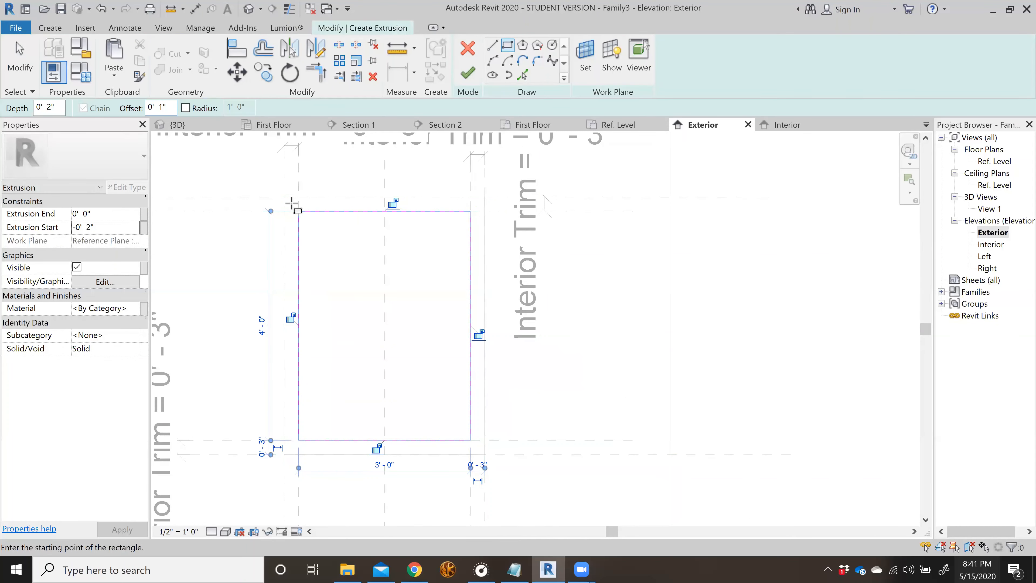
left_click(300, 212)
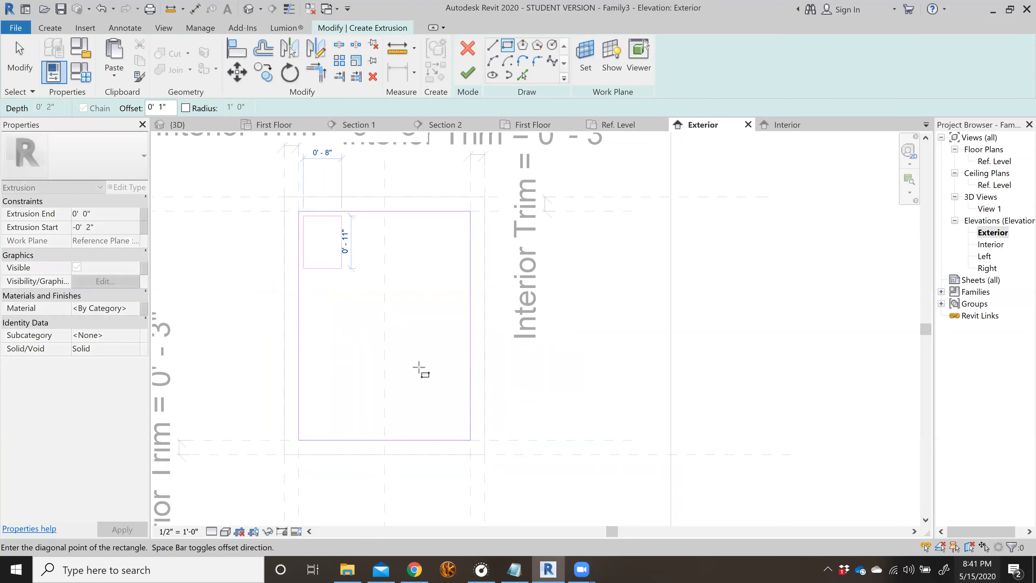
left_click(470, 439)
key("Escape")
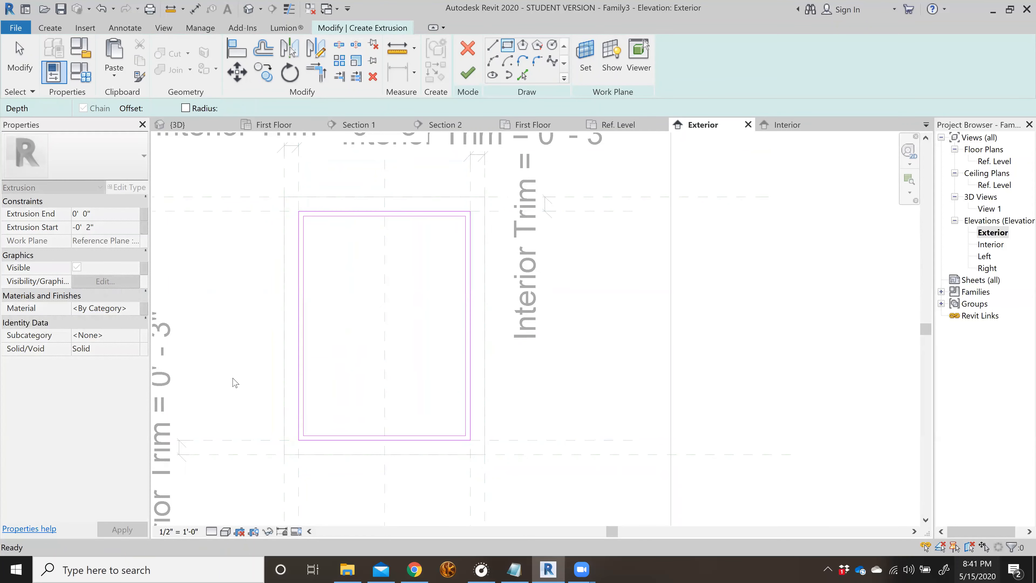
scroll(235, 383, "up", 1)
key("Escape")
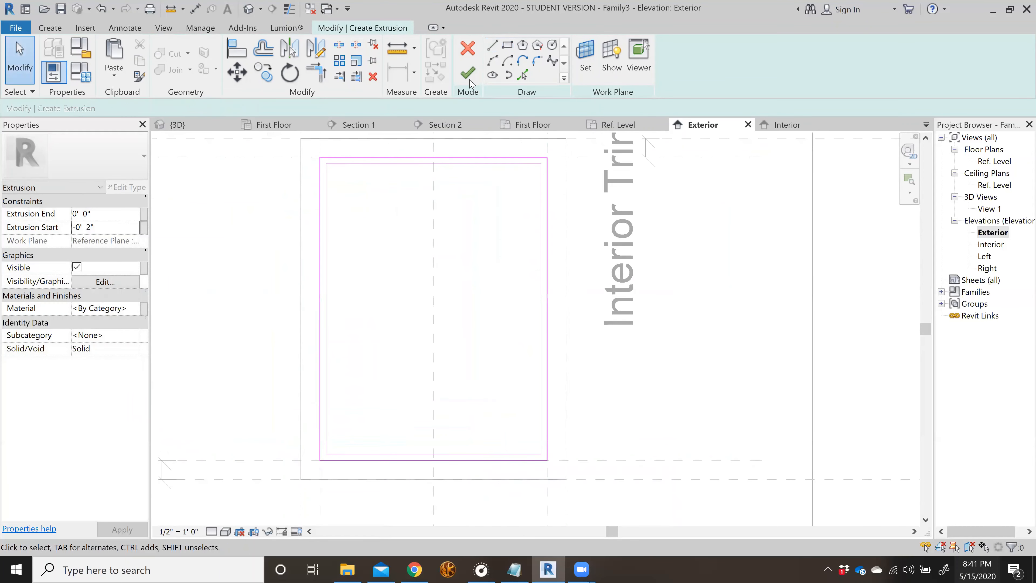
left_click(468, 76)
key("Escape")
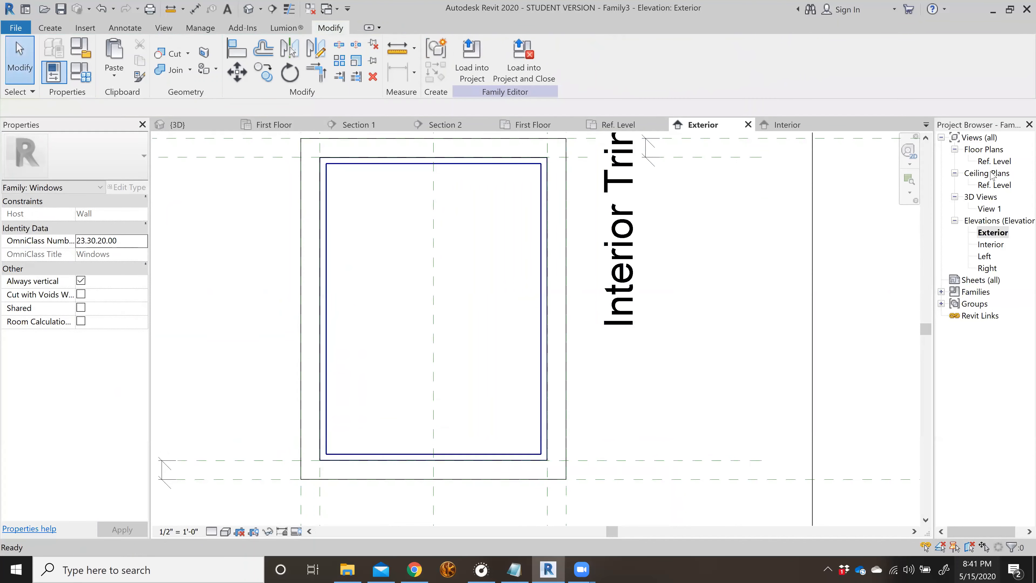
- Open the Ref. Level floor plan and select the new frame extrusion inside the wall opening
double_click(992, 163)
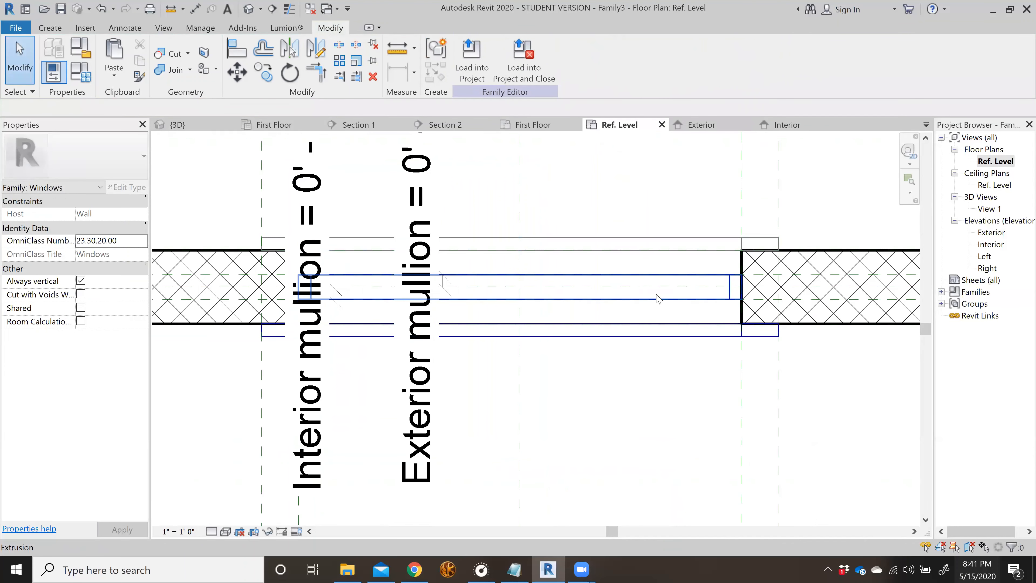
left_click(650, 304)
scroll(747, 279, "up", 3)
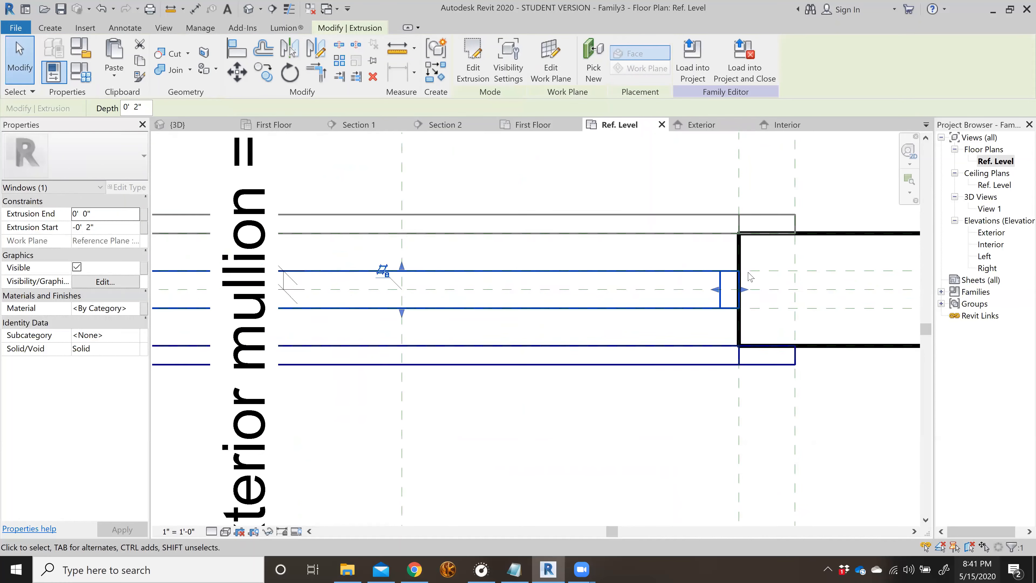
left_click(473, 62)
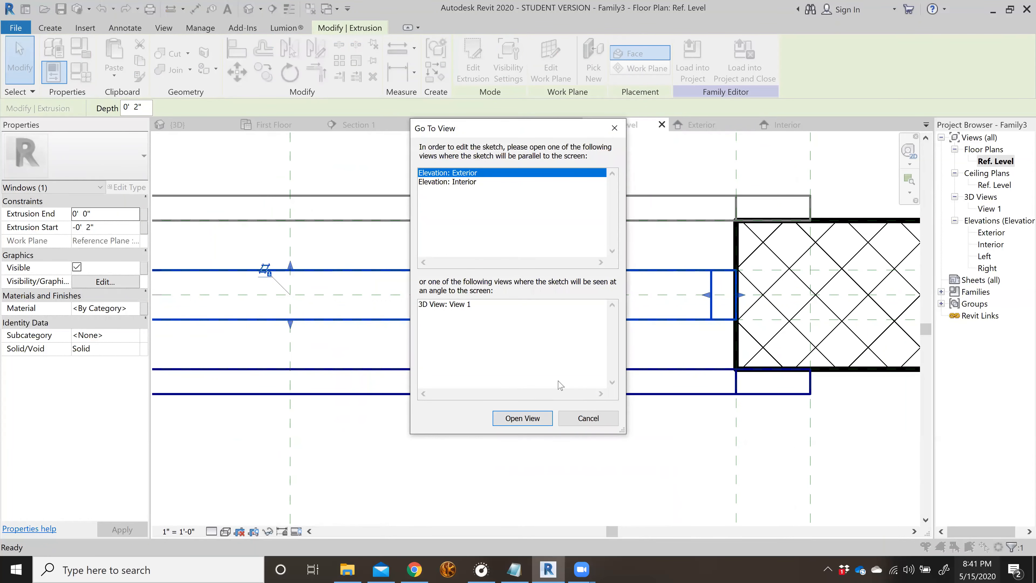
key("Escape")
key("Escape")
left_click(490, 270)
scroll(473, 264, "down", 1)
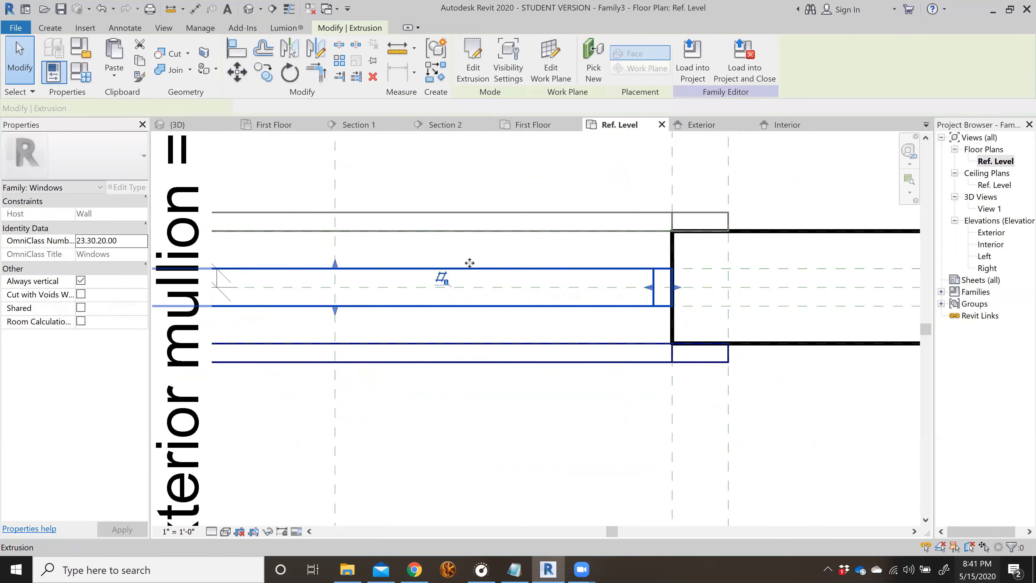
scroll(469, 263, "down", 3)
scroll(386, 280, "up", 1)
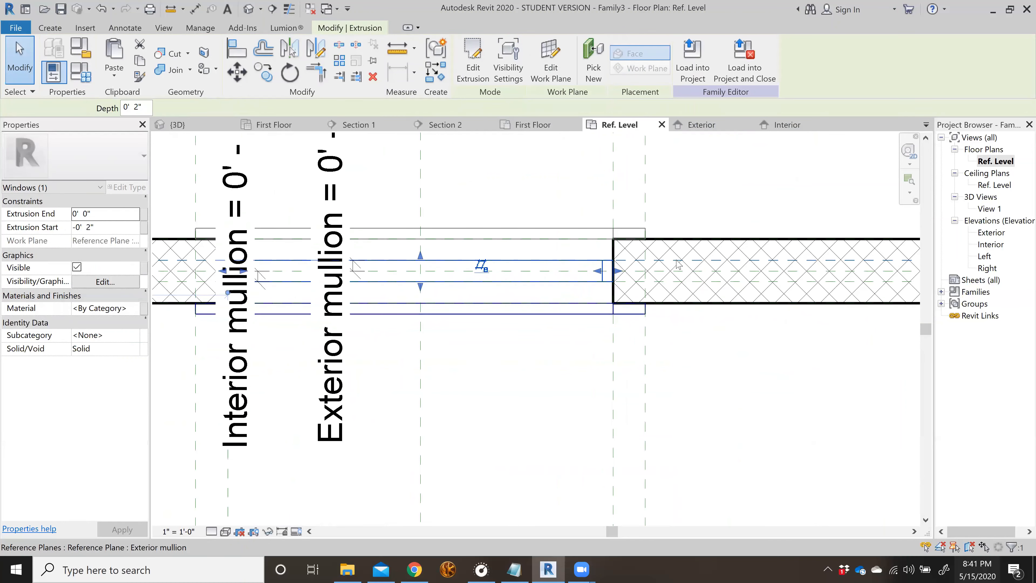
left_click(666, 261)
key("Escape")
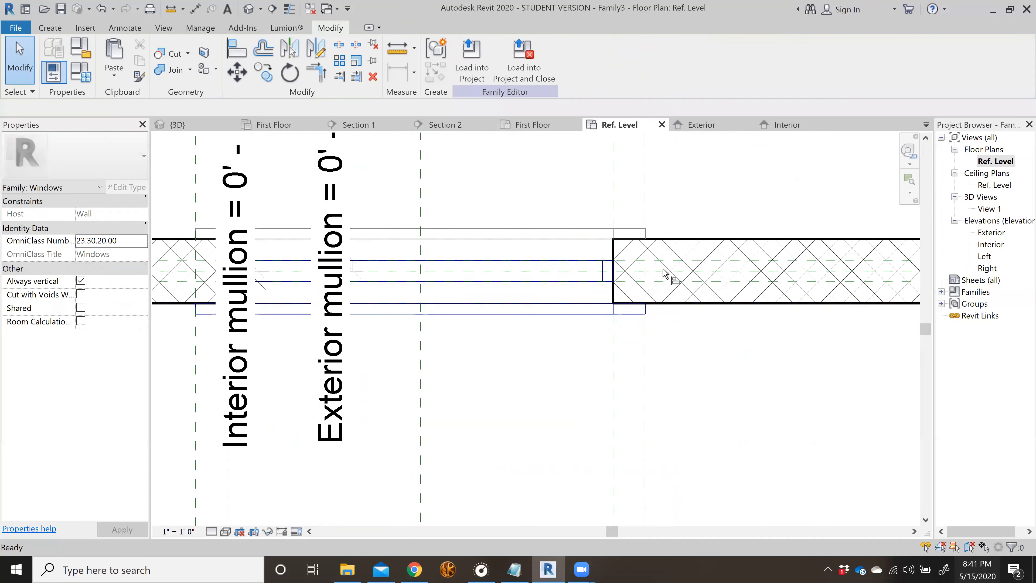
- Align the frame extrusion's exterior face to the Exterior mullion reference plane and lock the alignment
key("a")
key("l")
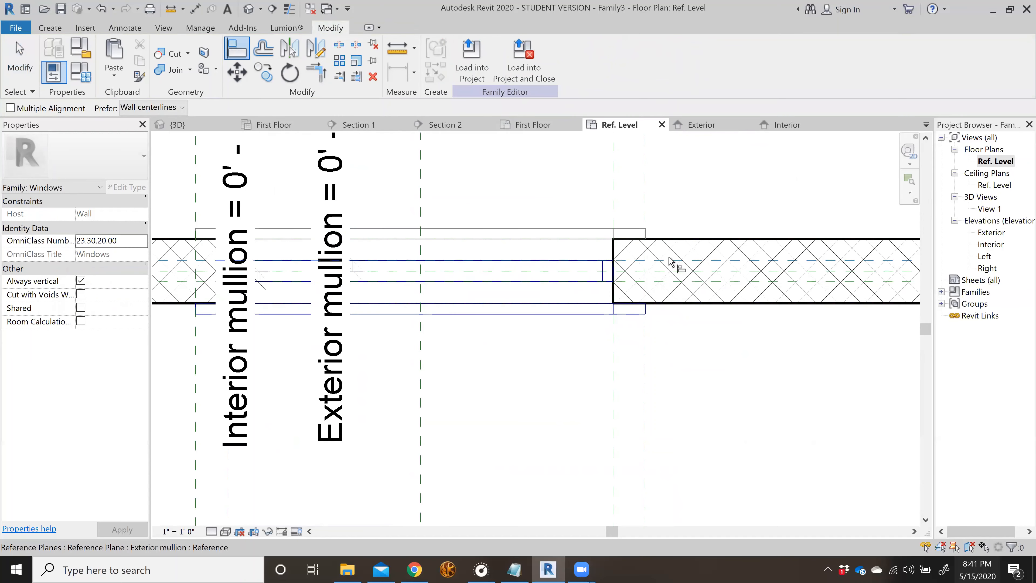
left_click(670, 261)
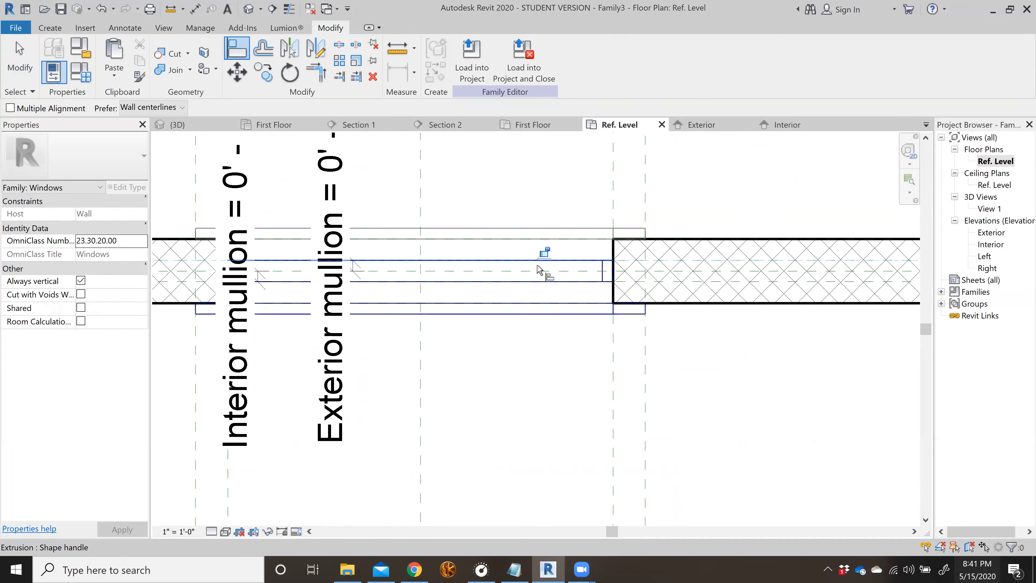
left_click(545, 254)
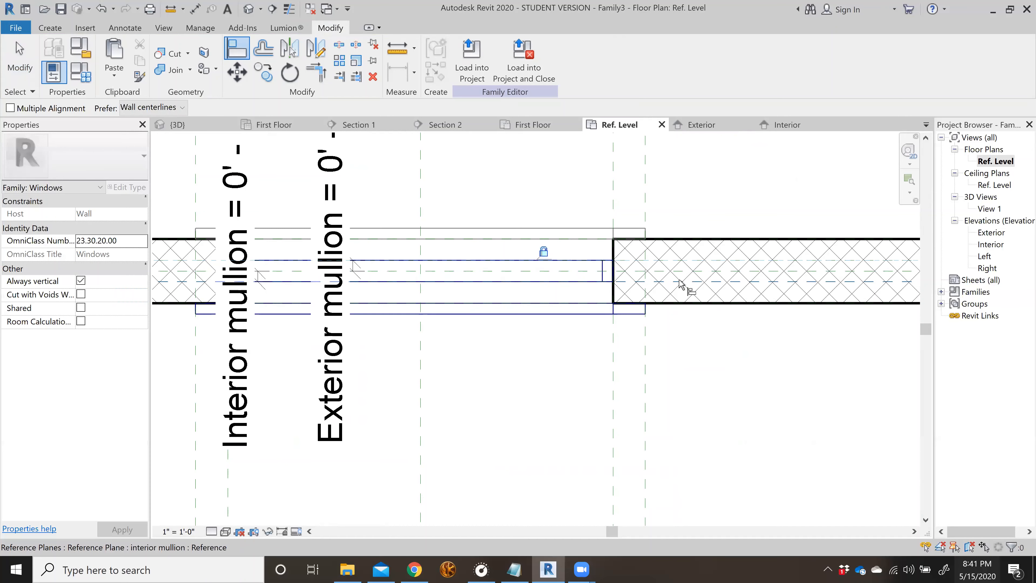
- Align the frame extrusion's interior face to the interior mullion reference plane and lock it
left_click(680, 281)
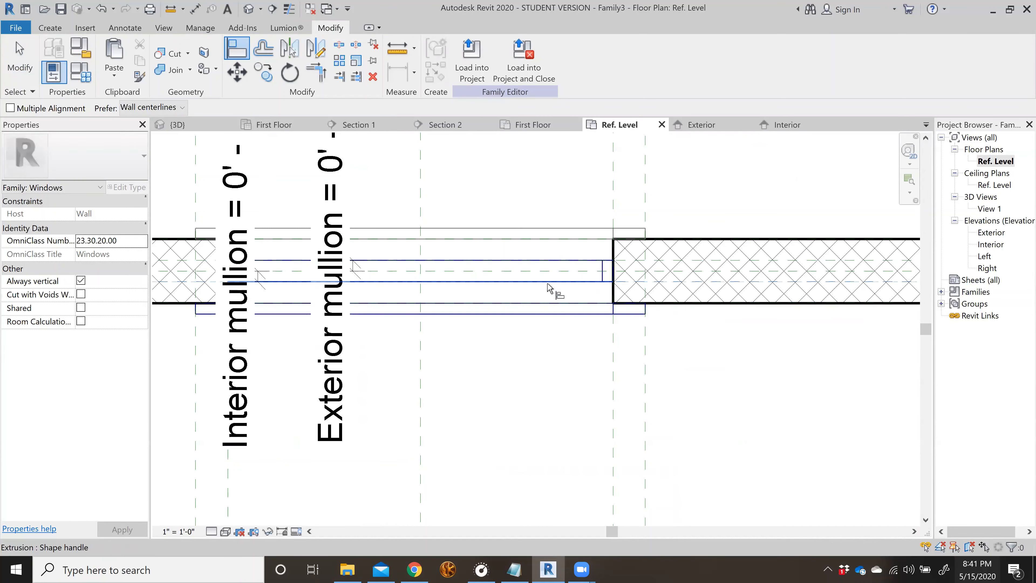
left_click(539, 286)
left_click(528, 290)
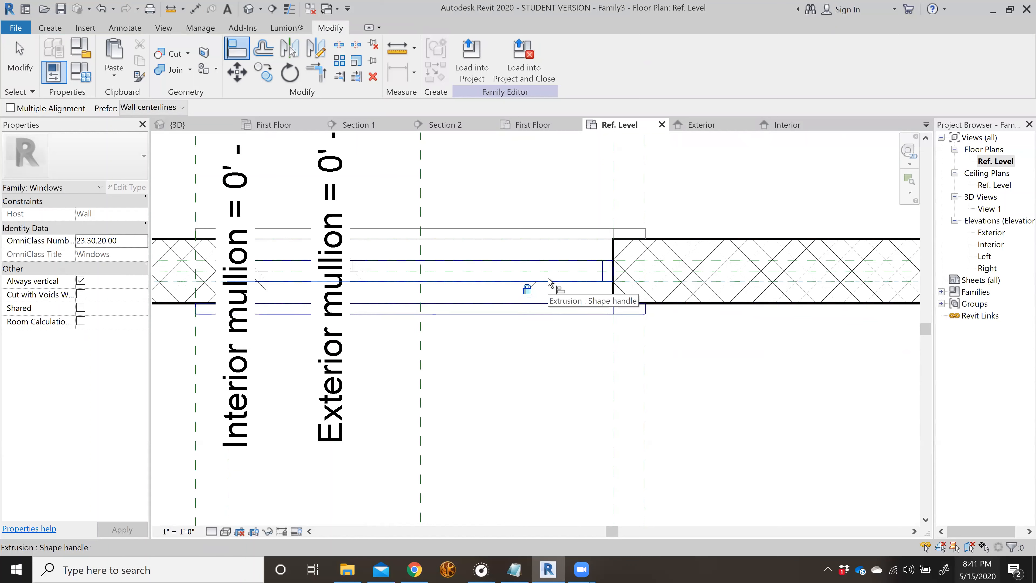
key("Escape")
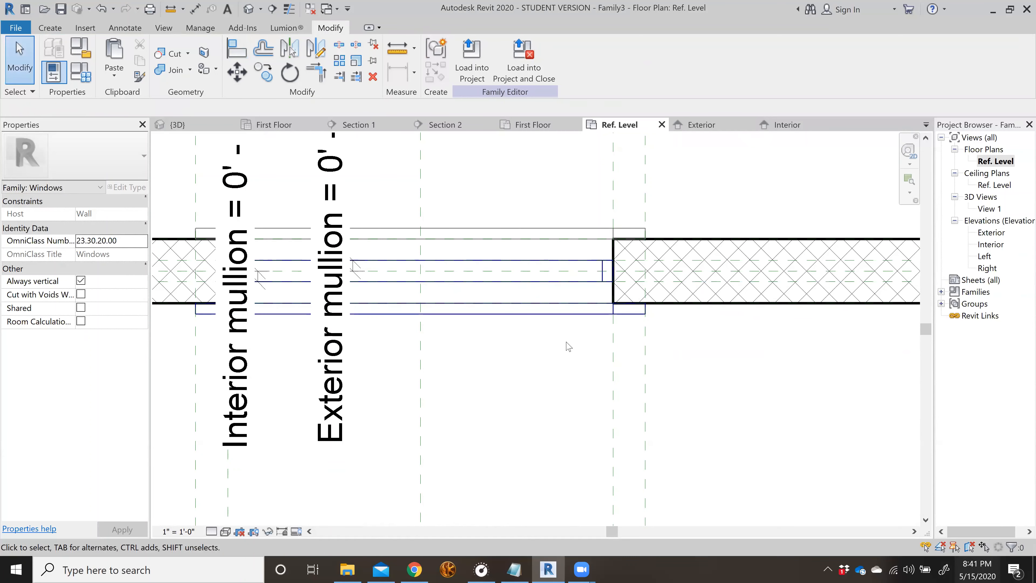
- Start a new extrusion in the Exterior elevation on the Center (Front/Back) work plane, with extrusion end 1/4" and start -1/4"
double_click(991, 162)
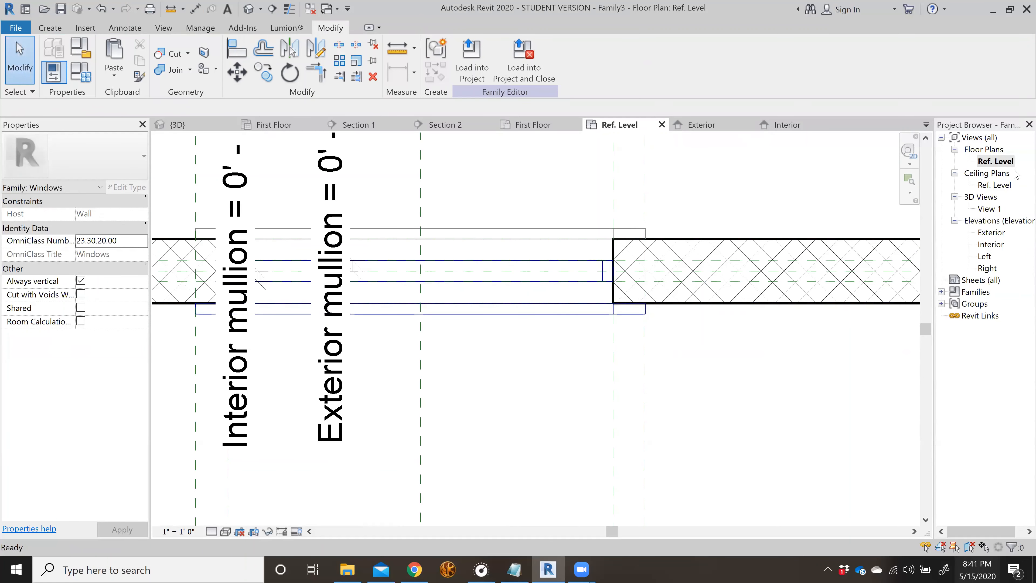
double_click(991, 233)
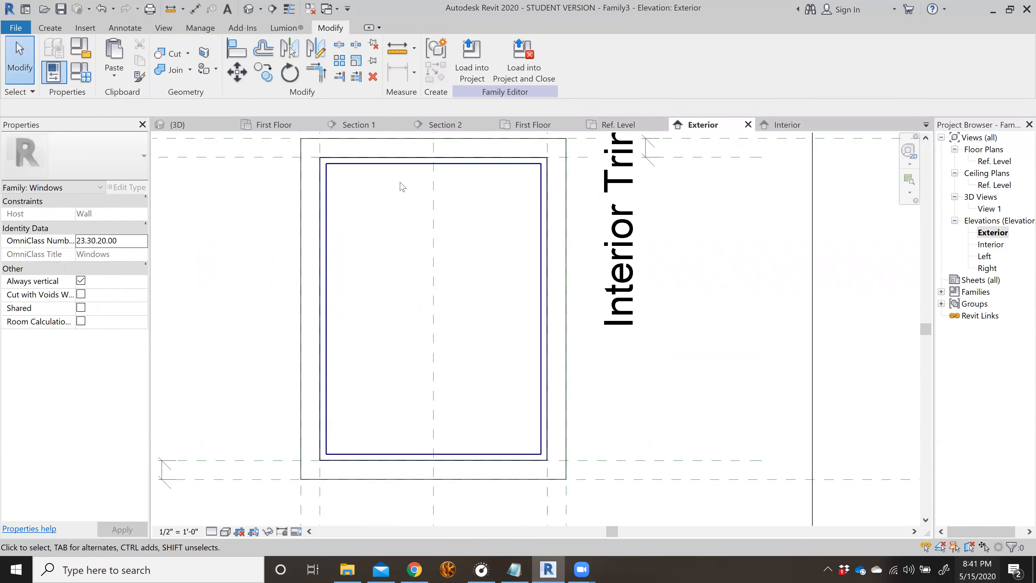
left_click(49, 27)
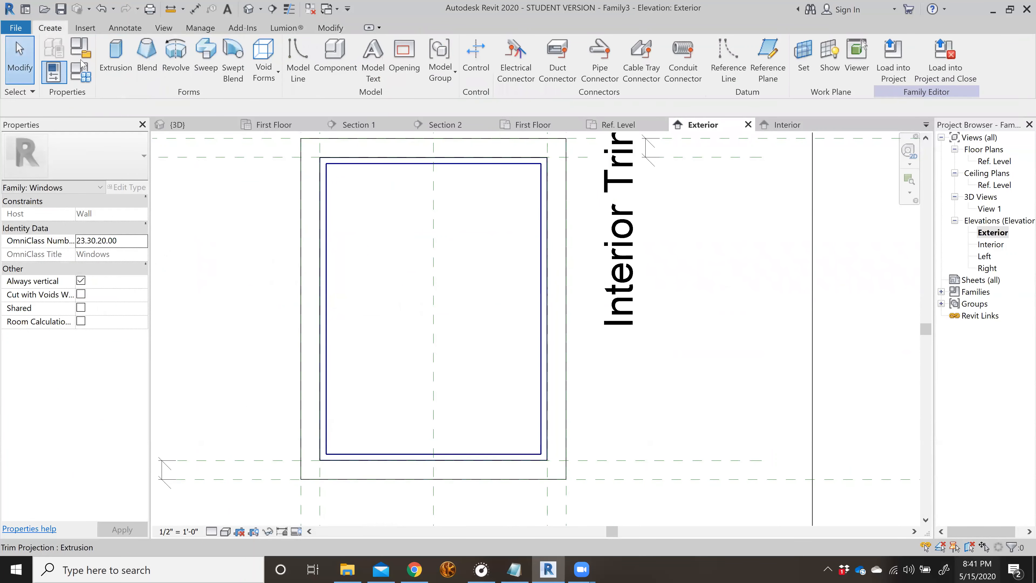
left_click(110, 57)
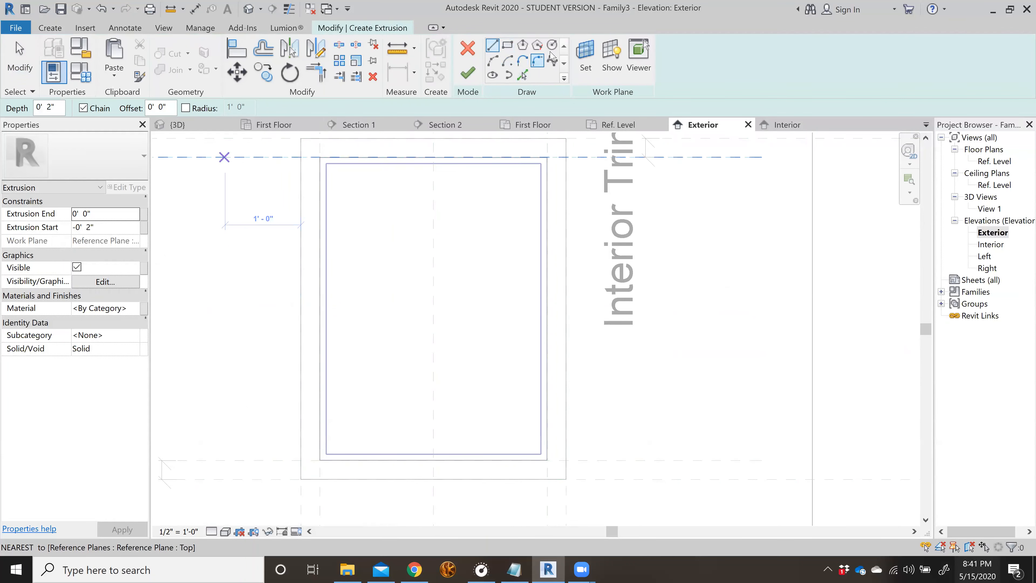
left_click(585, 53)
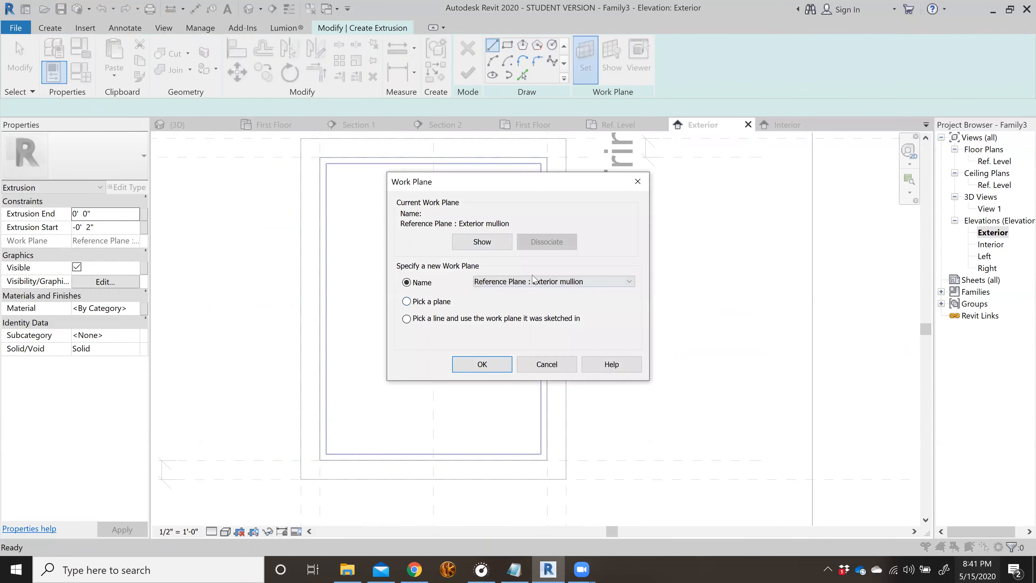
left_click(533, 281)
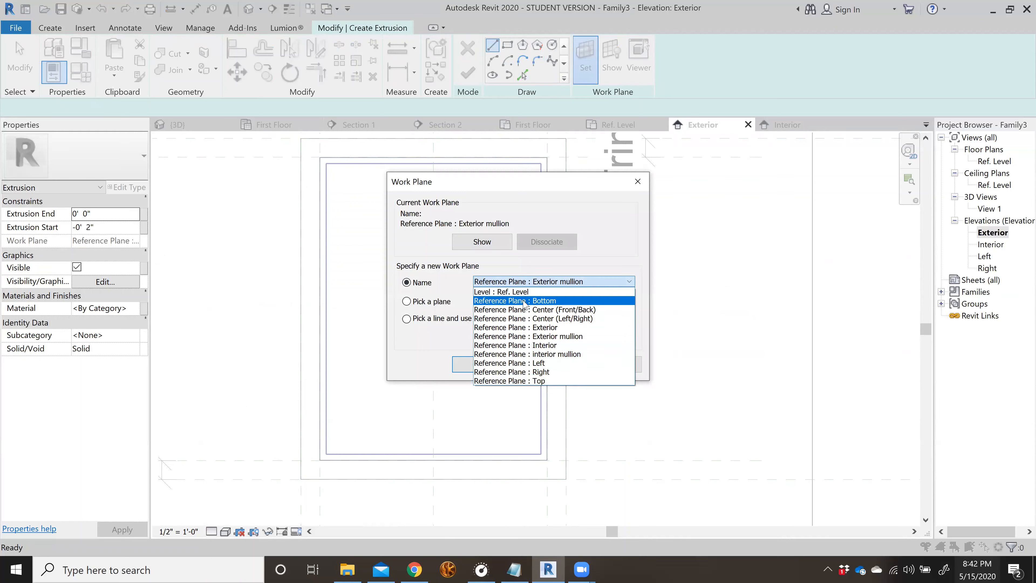
left_click(539, 311)
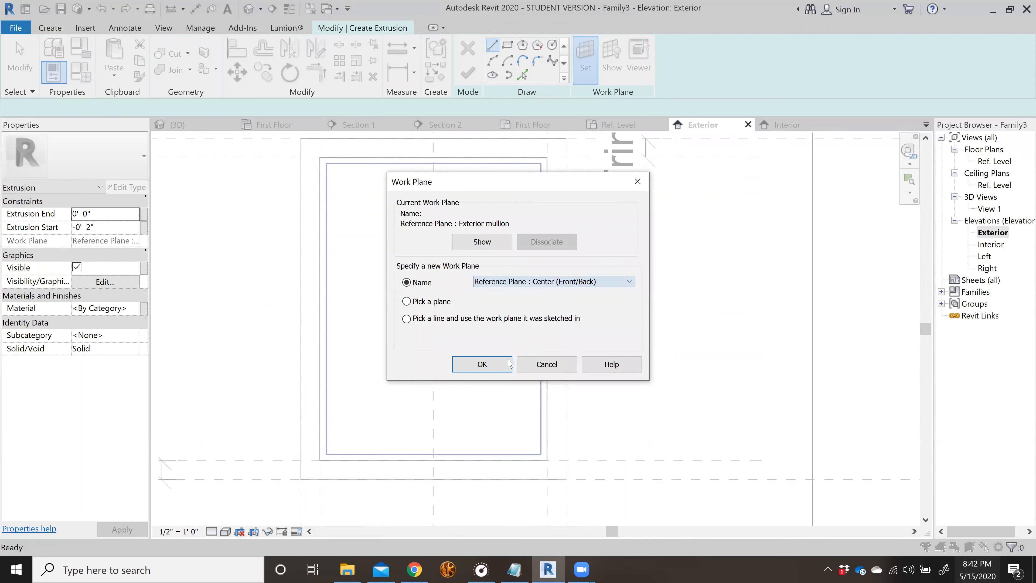
left_click(483, 365)
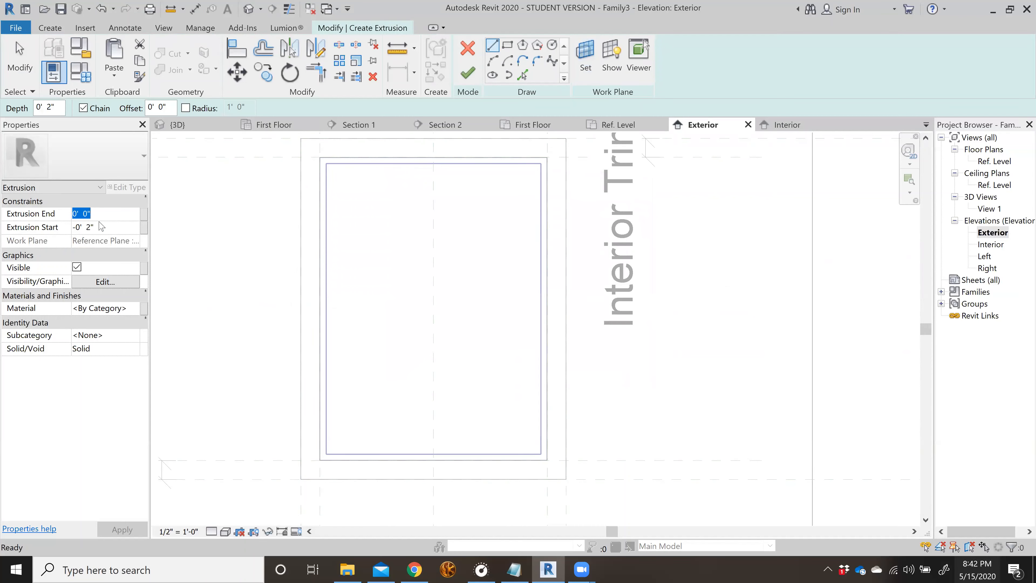
type(".25")
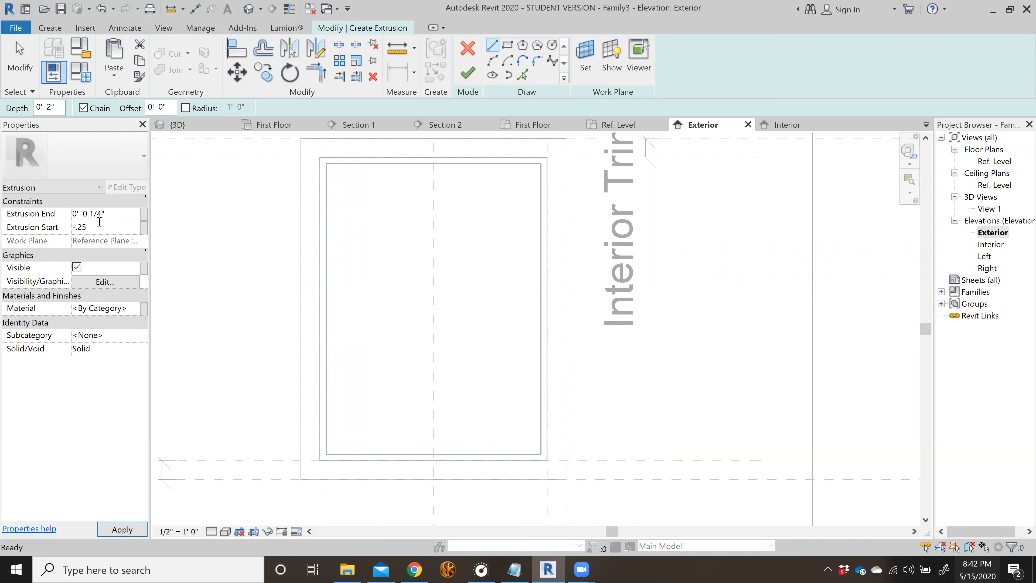
key("Return")
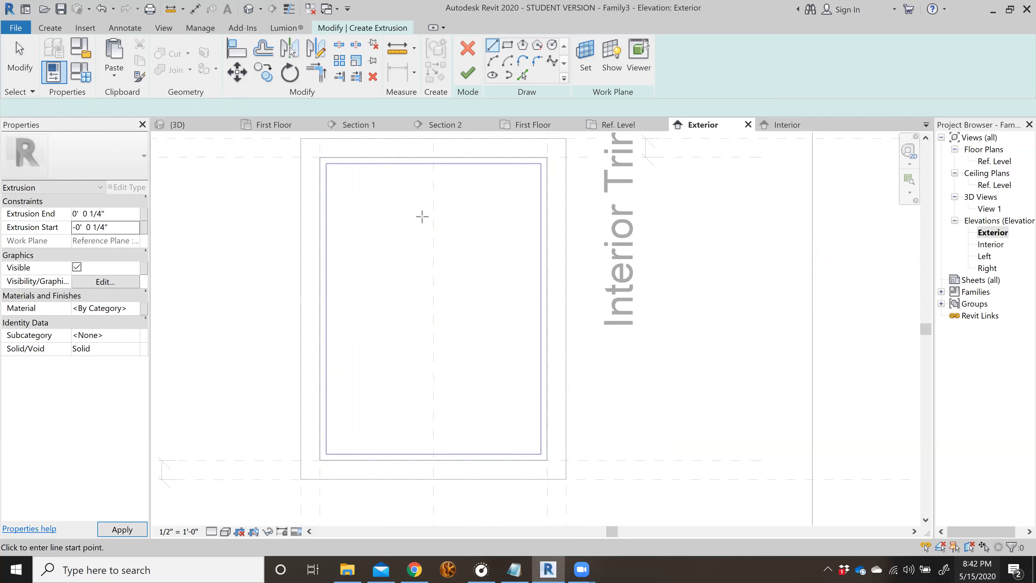
- Sketch a 3'-0" by 4'-0" rectangle along the window opening's edges and finish the extrusion
left_click(510, 48)
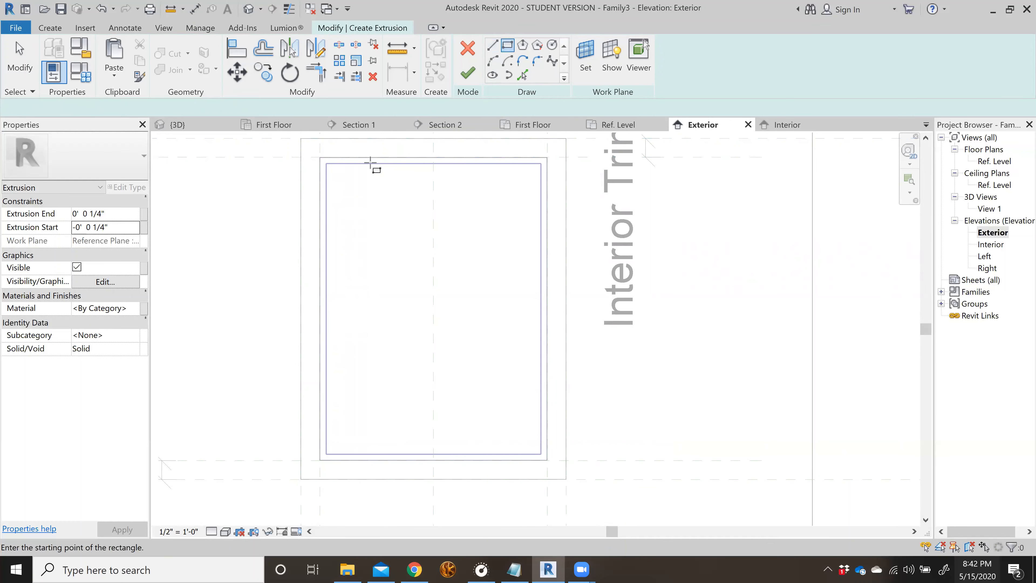
left_click(320, 156)
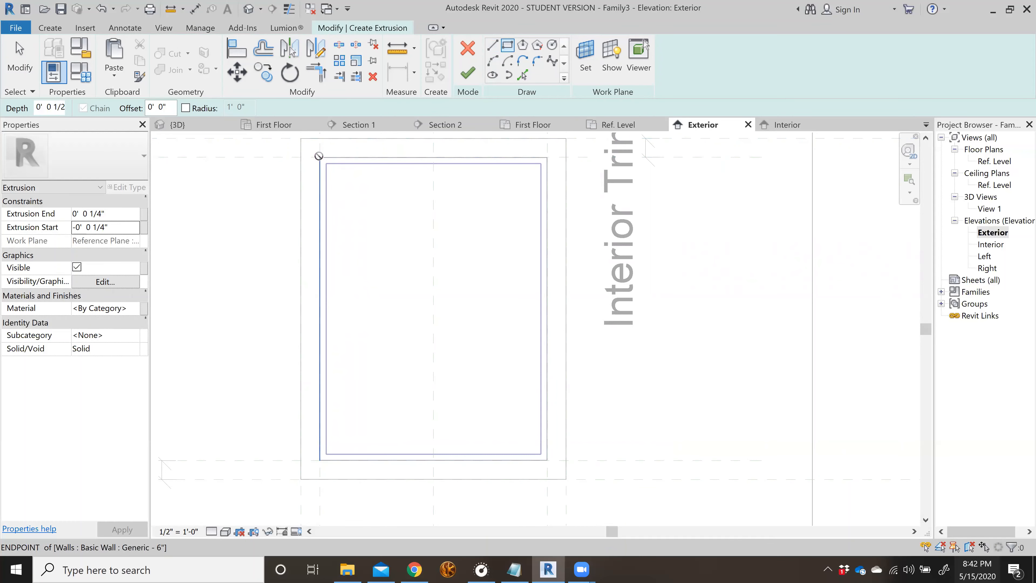
left_click(541, 454)
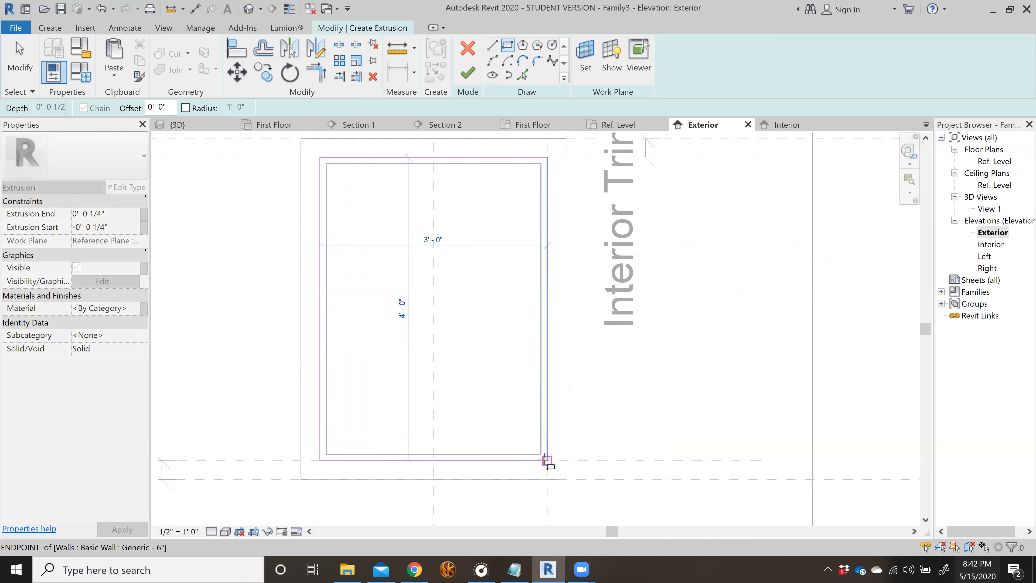
key("Escape")
key("Escape")
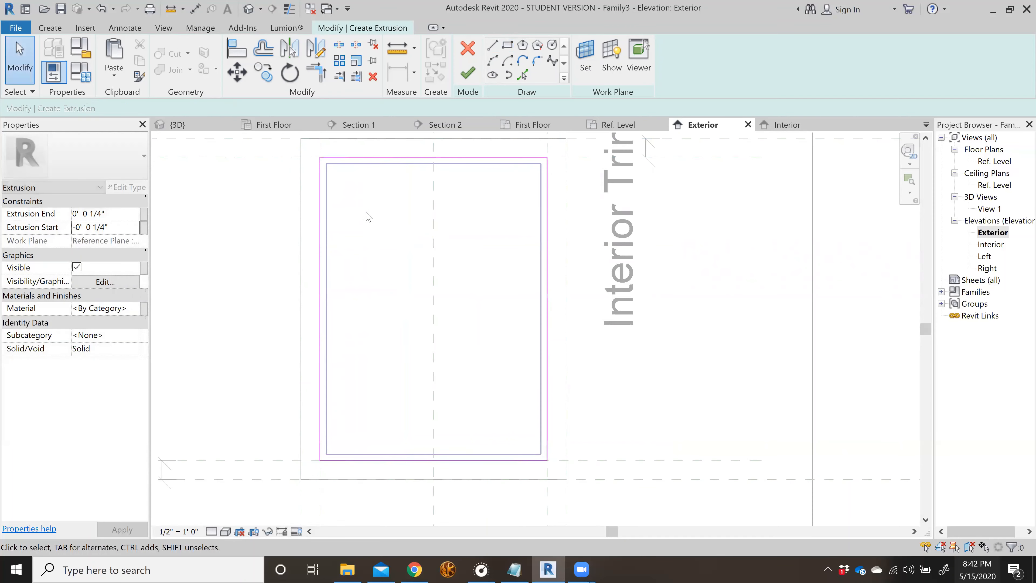
left_click(468, 72)
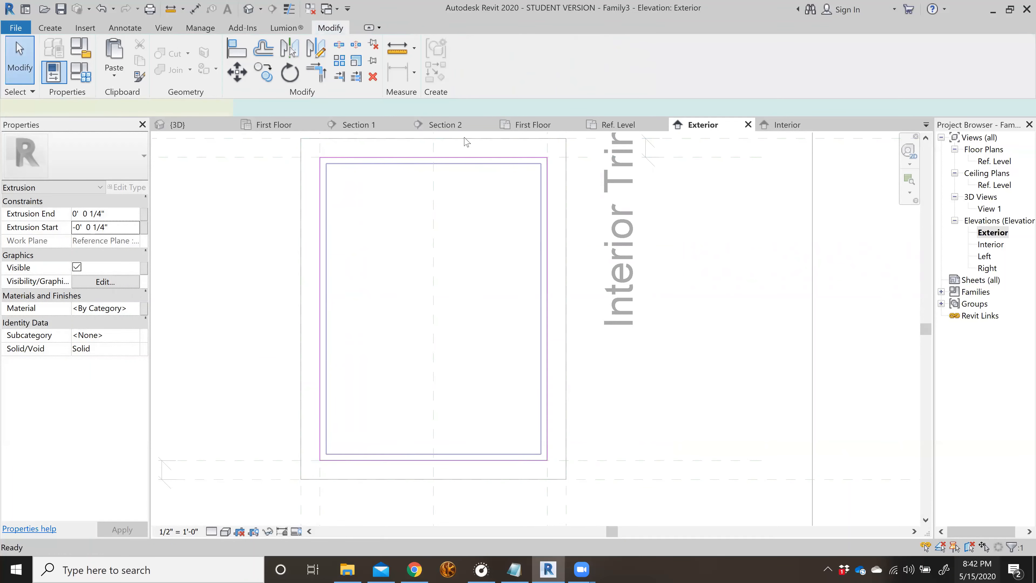
key("Escape")
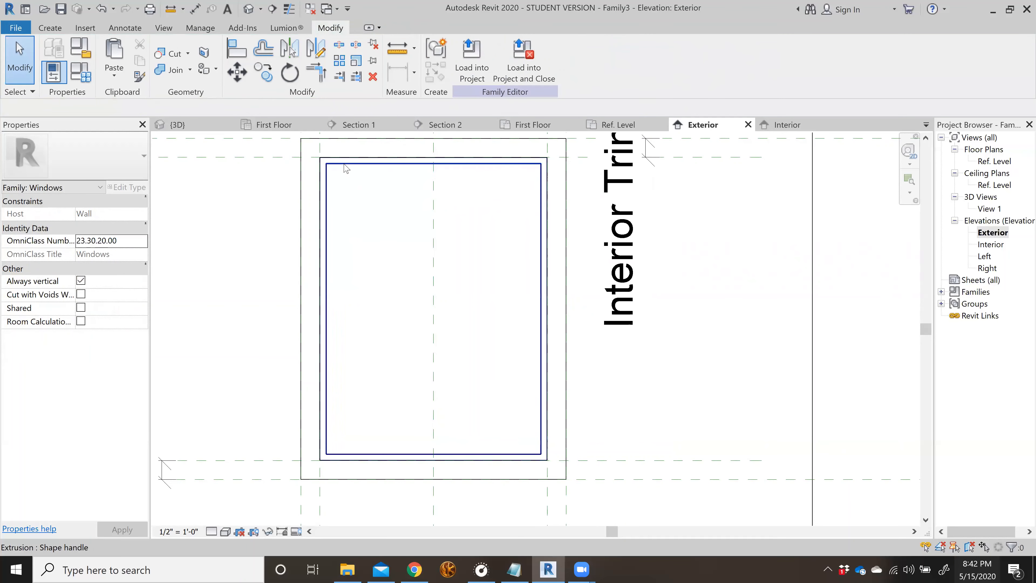
left_click(346, 168)
key("Escape")
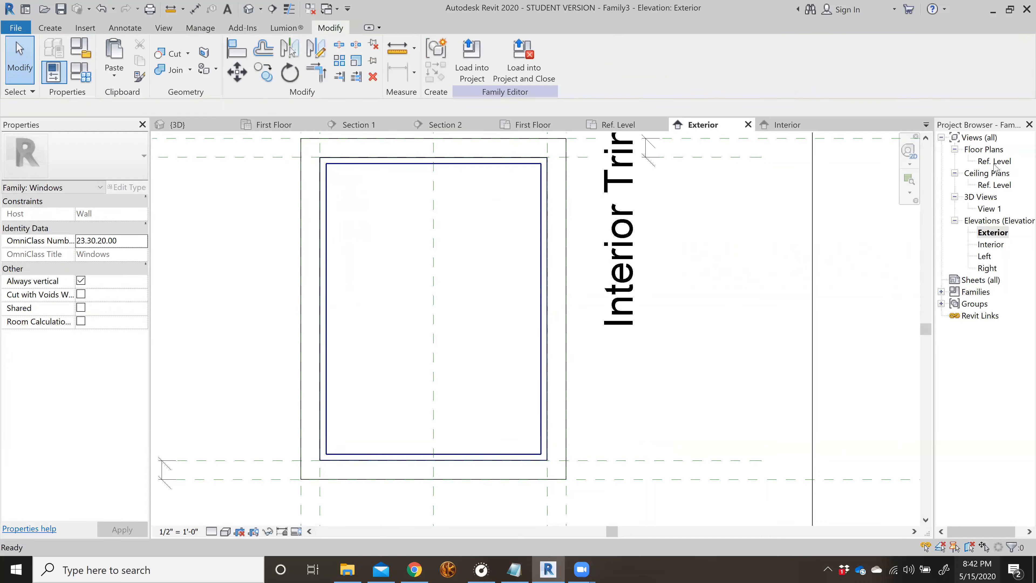
- Assign the Glass subcategory to the thin center extrusion in the Ref. Level floor plan
double_click(994, 162)
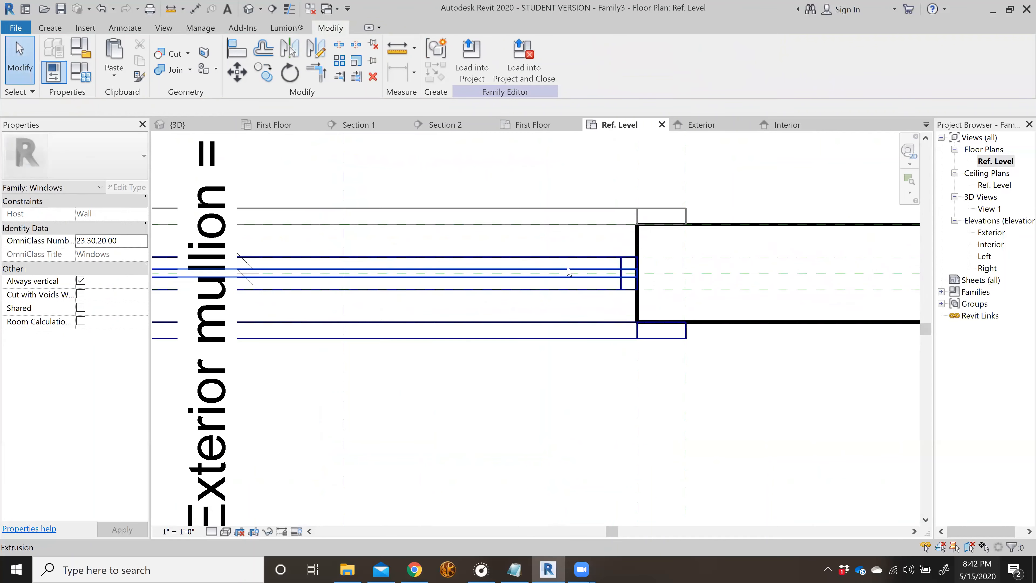
left_click(569, 272)
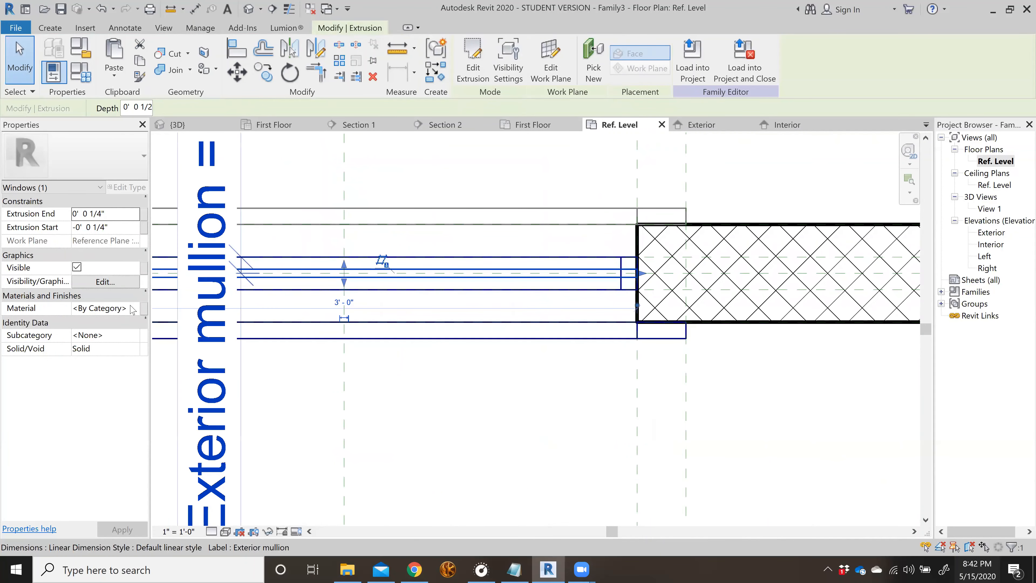
left_click(135, 335)
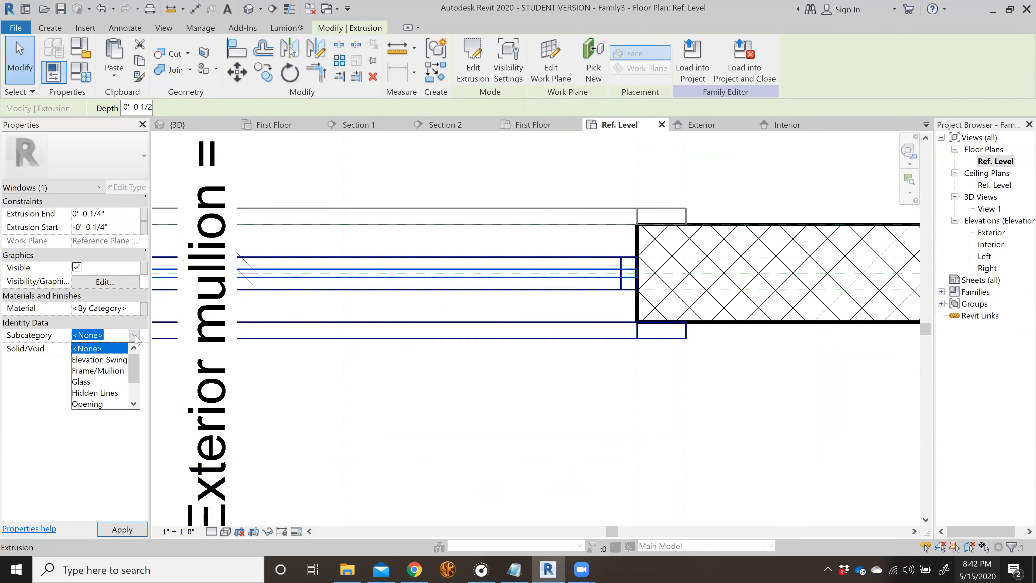
left_click(105, 382)
left_click(123, 530)
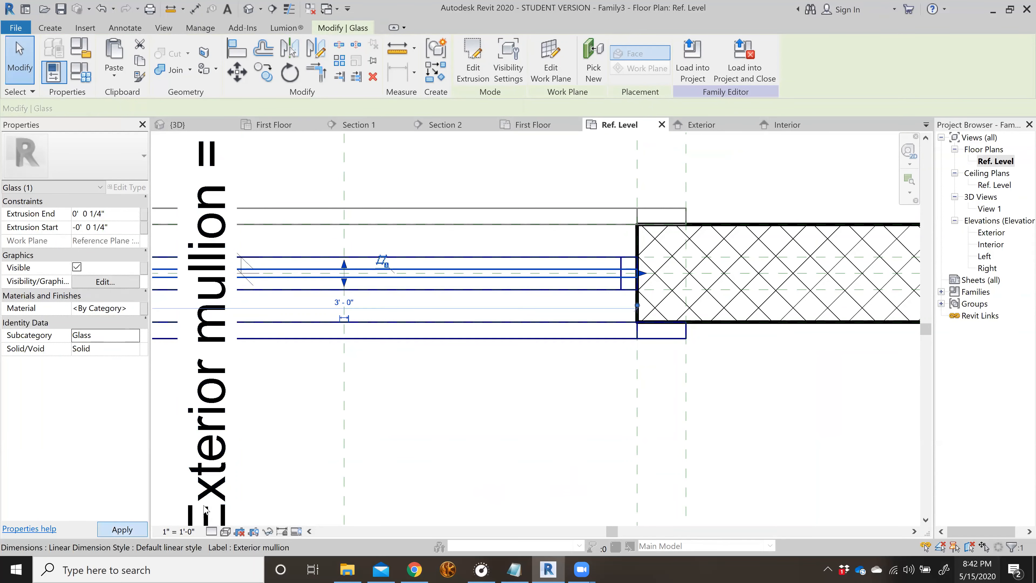
left_click(558, 405)
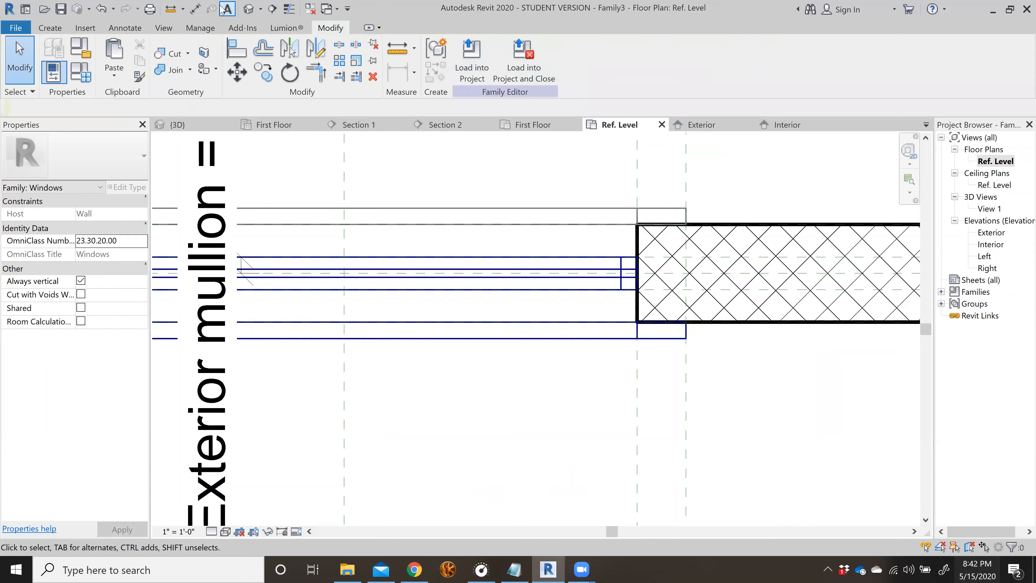
- Examine the glass pane and how it sits within the surrounding frame in the default 3D view
left_click(248, 8)
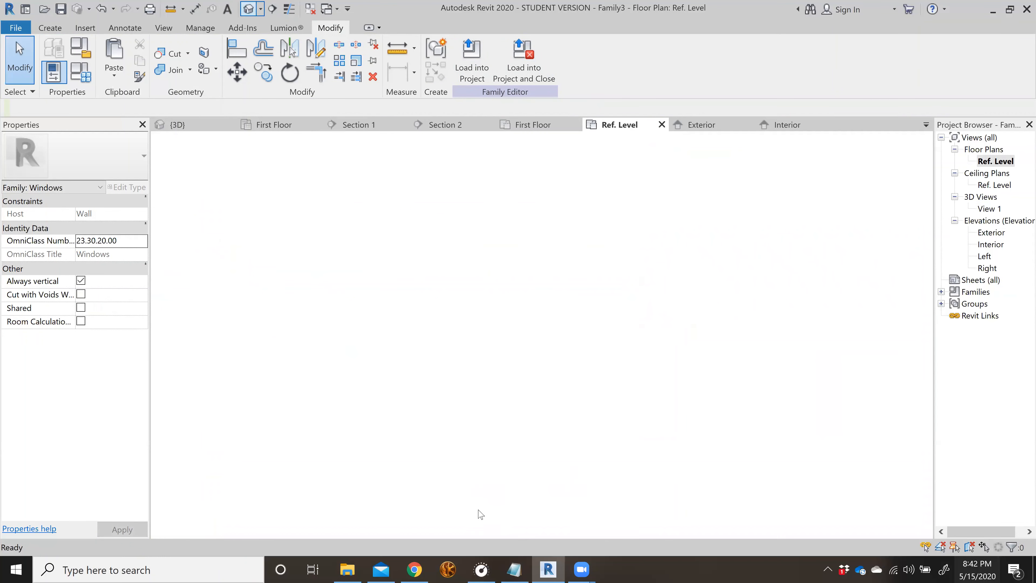
scroll(484, 341, "up", 5)
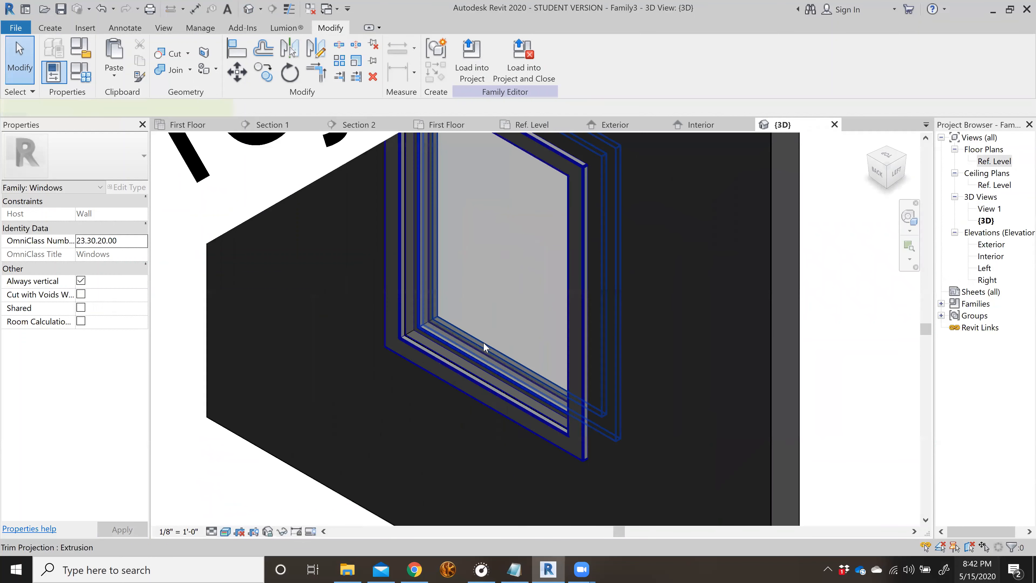
left_click(483, 344)
key("Escape")
left_click(461, 349)
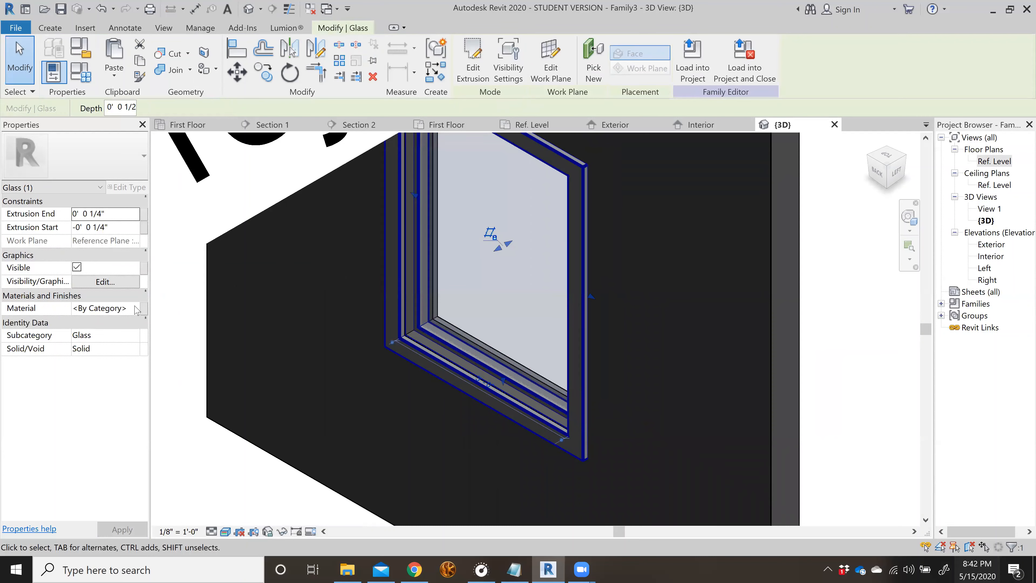
scroll(537, 303, "down", 2)
middle_click_drag(507, 369, 544, 359, "shift")
scroll(434, 360, "up", 3)
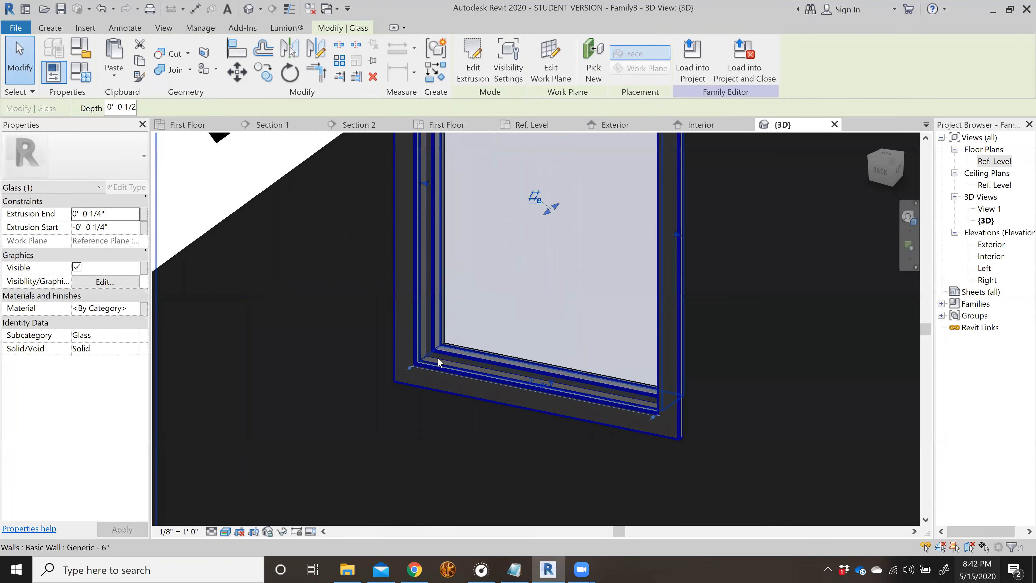
left_click(439, 356)
left_click(721, 294)
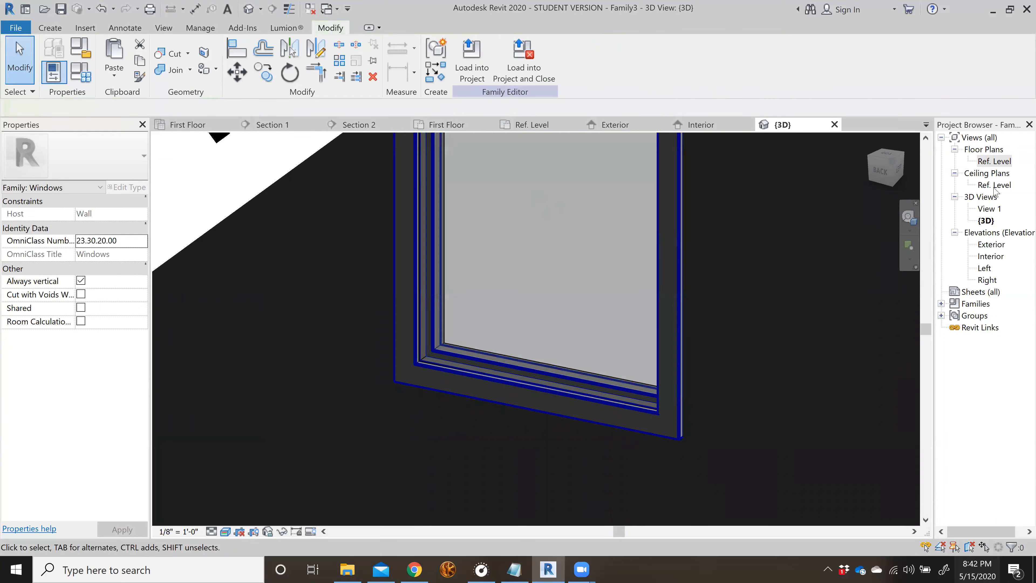
- Assign the Frame/Mullion subcategory to the frame extrusion around the glass in the Ref. Level floor plan
double_click(996, 162)
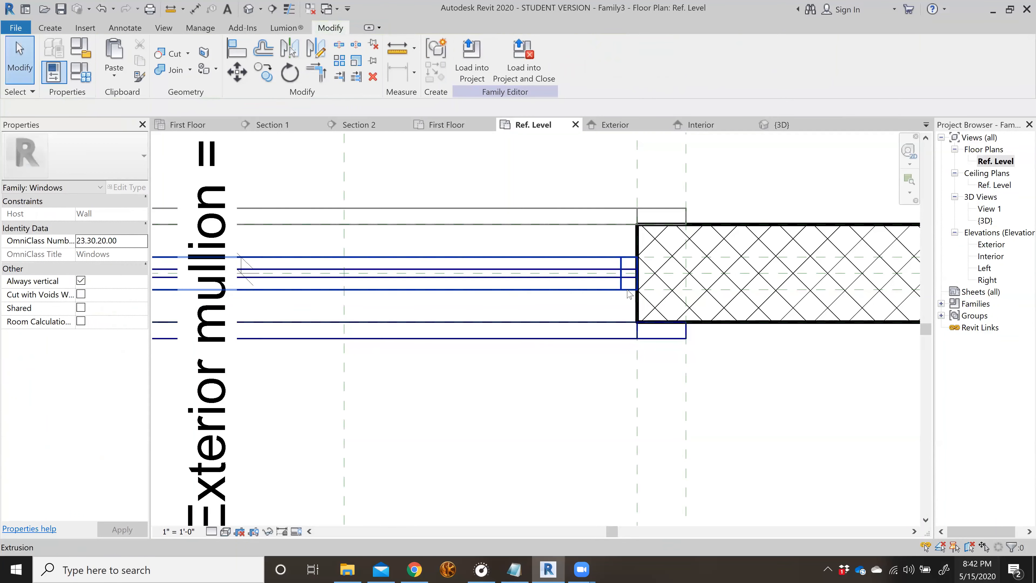
left_click(627, 289)
left_click(117, 308)
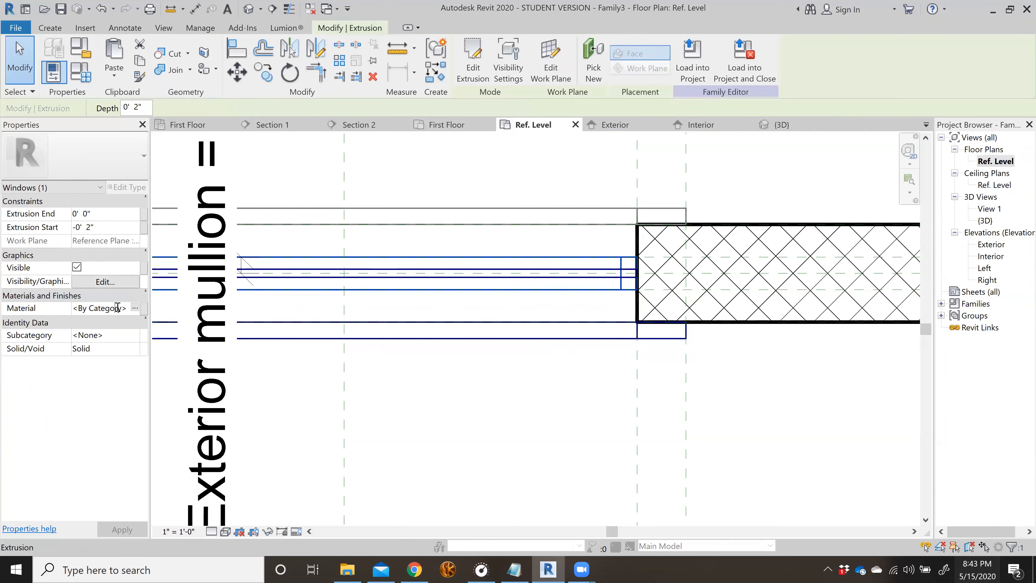
left_click(134, 307)
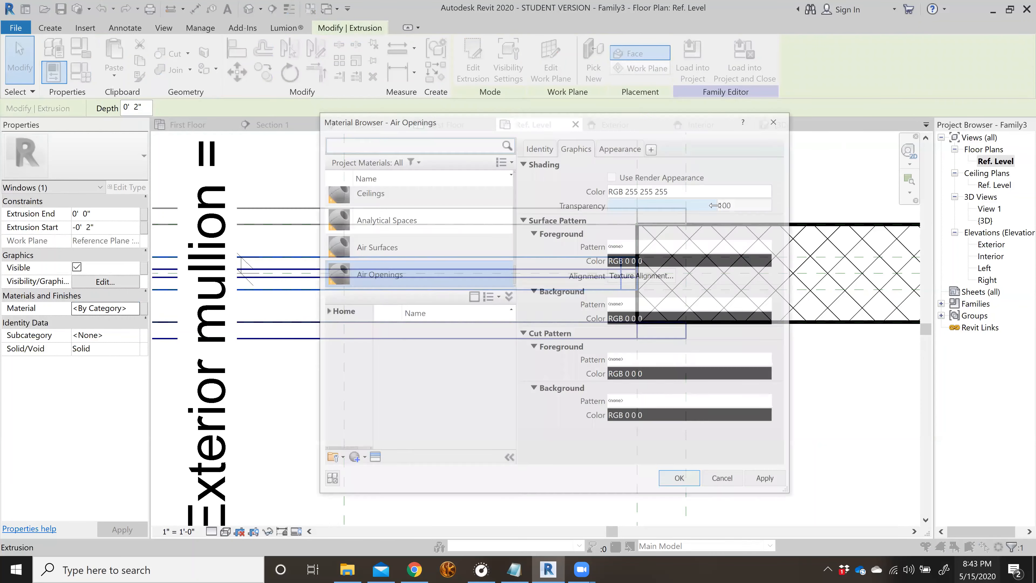
left_click(775, 122)
double_click(135, 338)
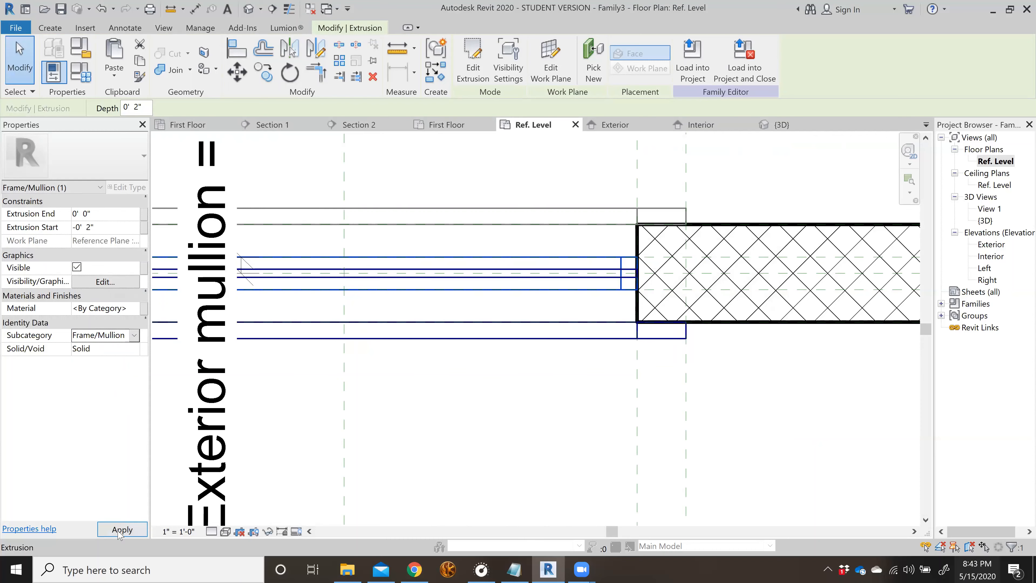
left_click(597, 342)
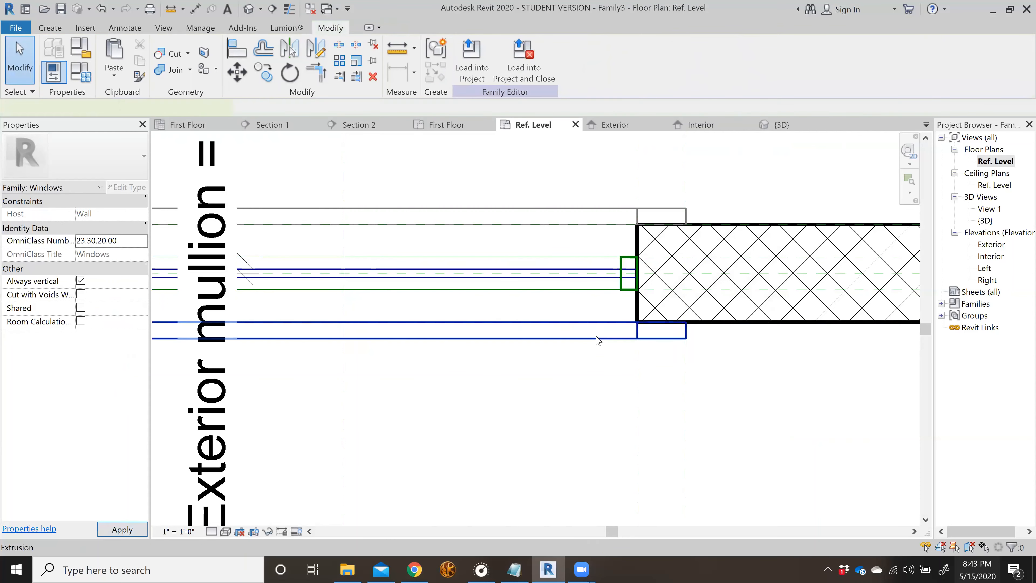
- Assign the Frame/Mullion subcategory to the trim extrusion along the wall's lower face in plan
left_click(596, 339)
left_click(139, 335)
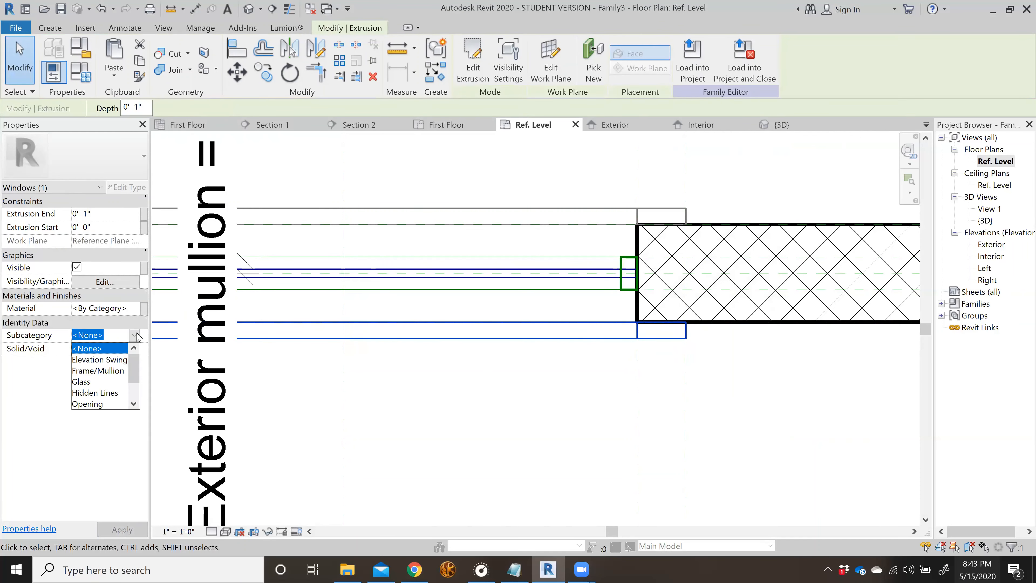
left_click(110, 372)
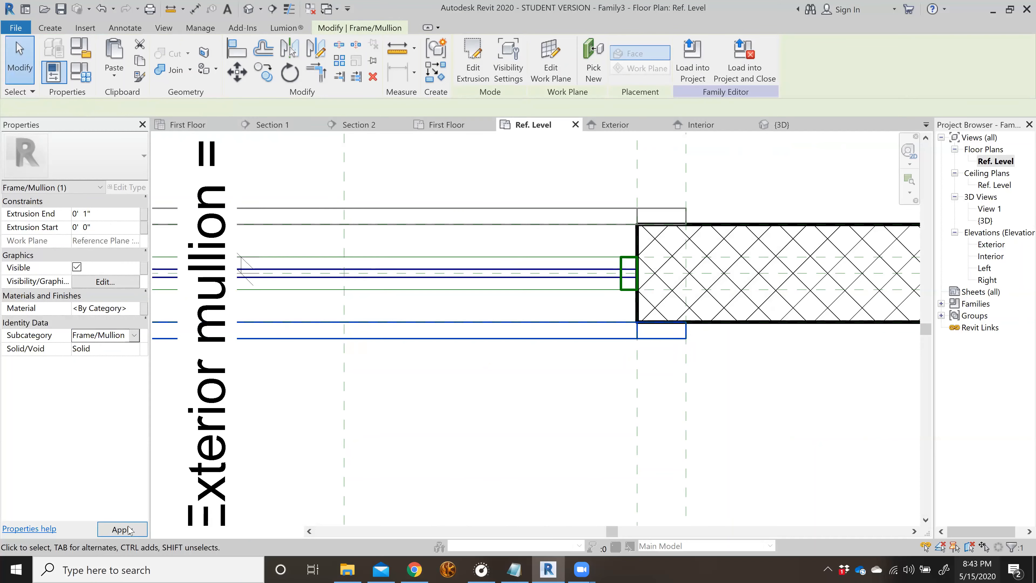
- Assign the Trim Projection subcategory to the trim extrusion along the wall's lower face, matching the trim on the opposite face
left_click(629, 217)
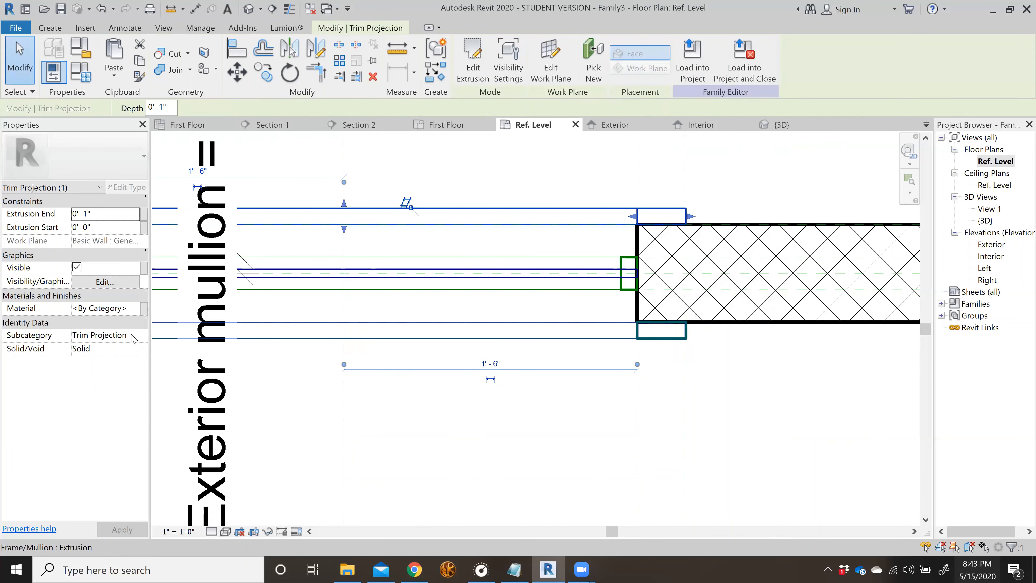
left_click(486, 427)
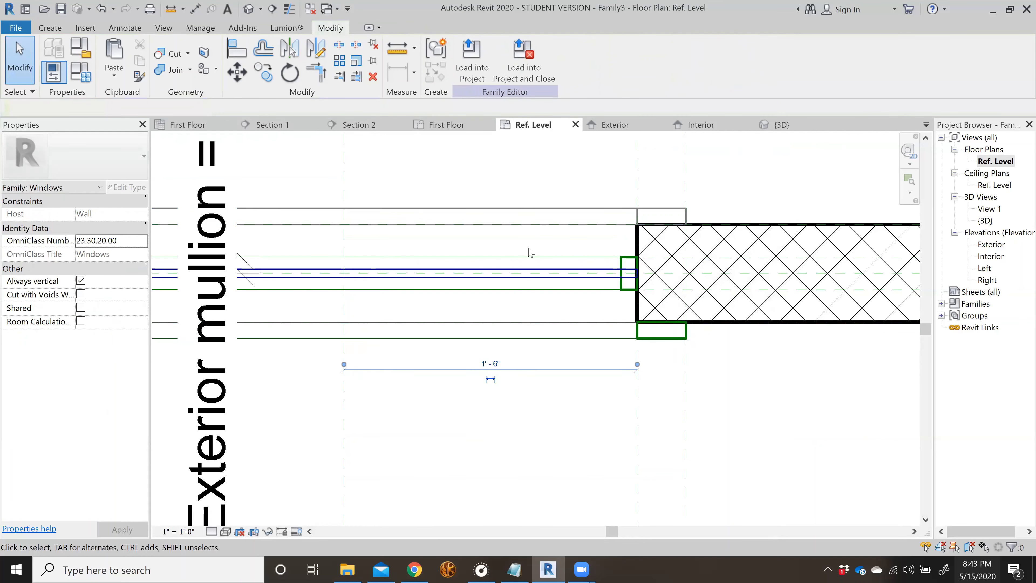
left_click(584, 339)
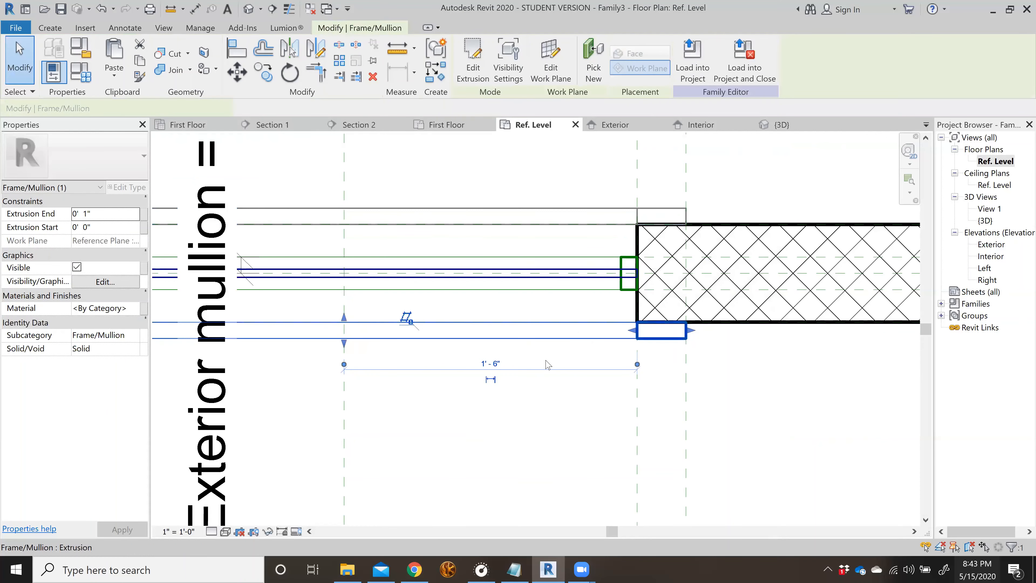
left_click(134, 335)
scroll(121, 365, "down", 1)
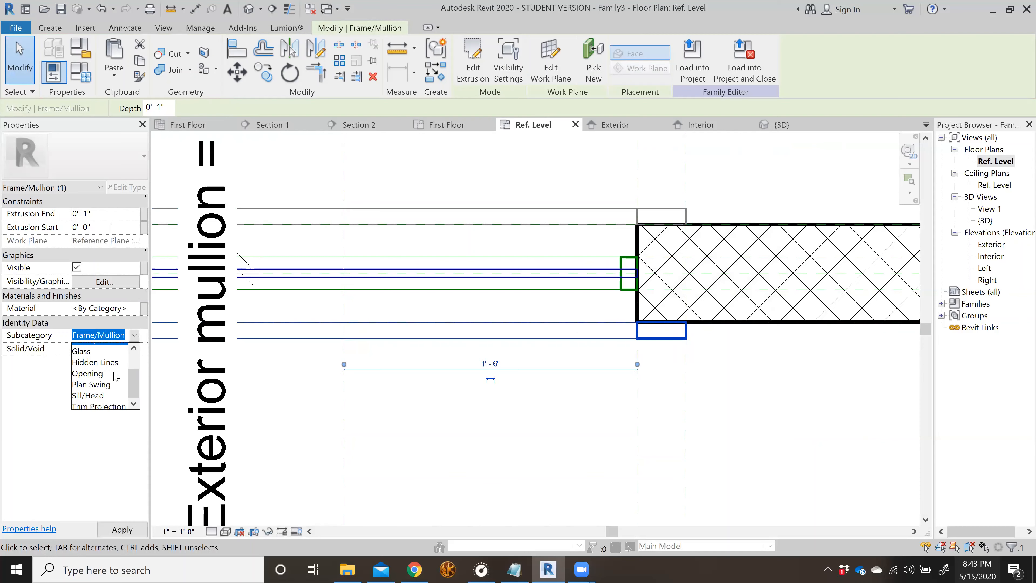
left_click(103, 405)
left_click(477, 447)
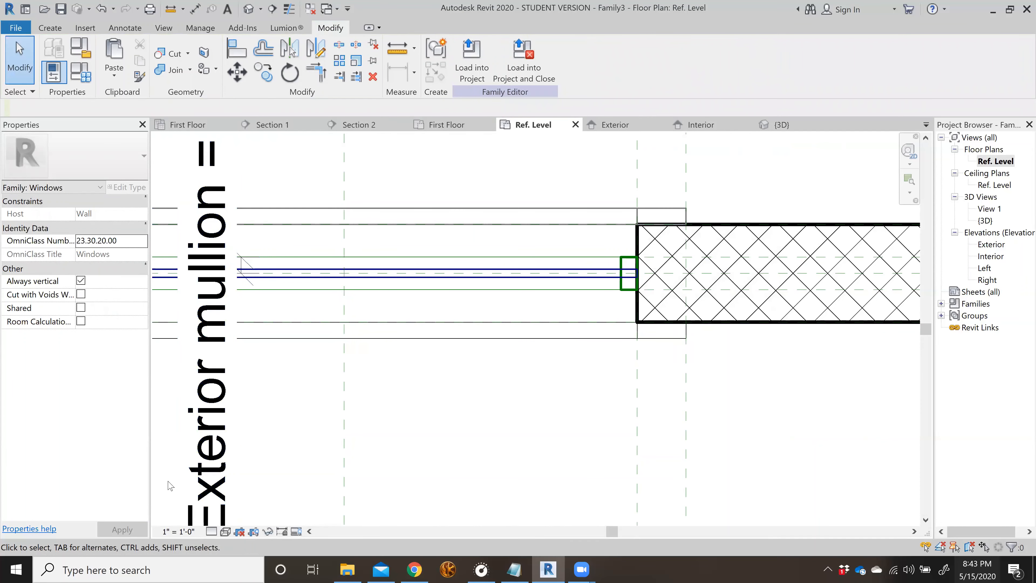
- Examine the whole window and its trim on the wall in the default 3D view
left_click(249, 8)
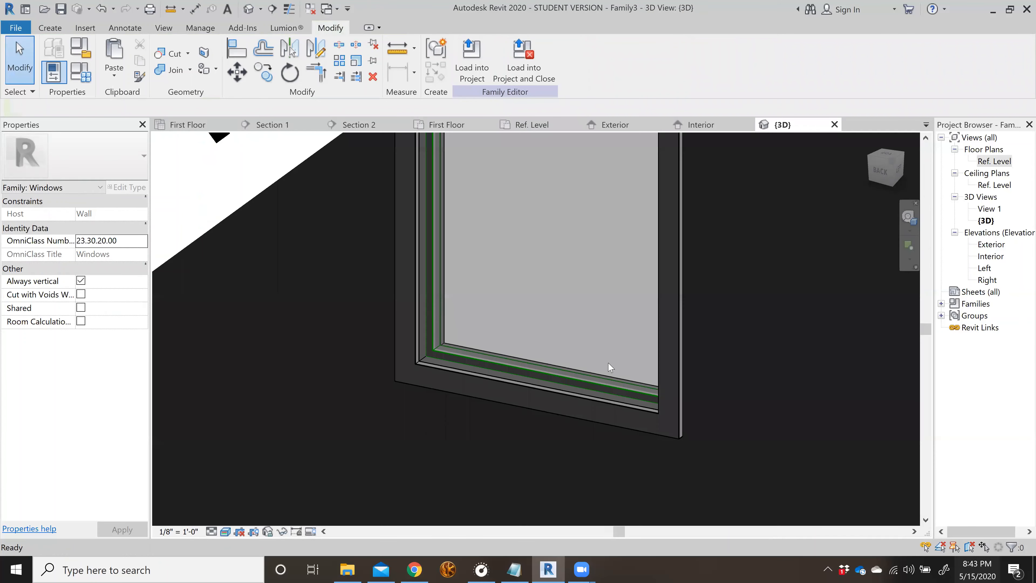
scroll(382, 336, "down", 3)
middle_click_drag(451, 377, 476, 389, "shift")
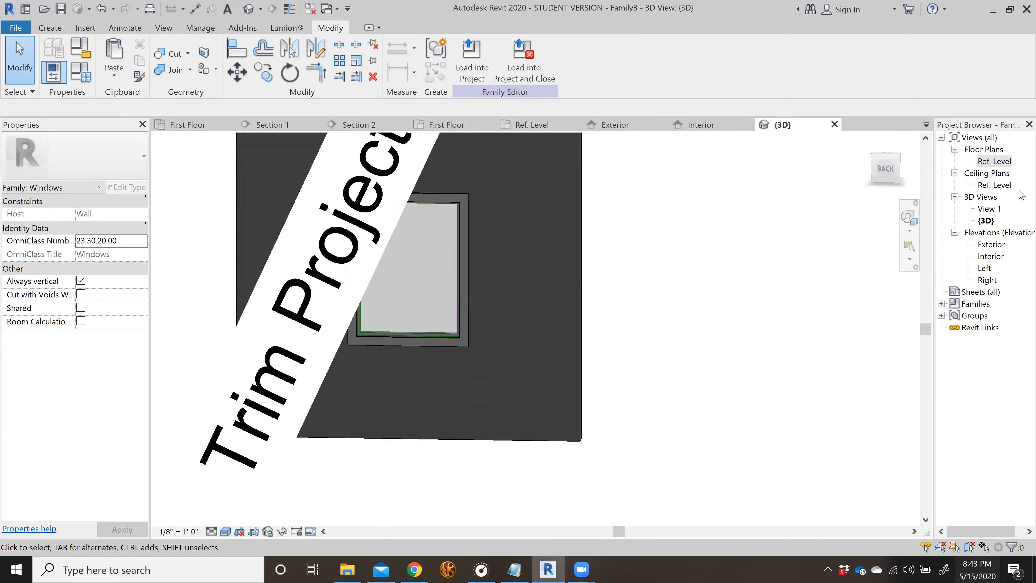
- Test the Height parameter in the Exterior elevation by applying 6' 0" and restoring it to 4' 0"
double_click(991, 245)
scroll(649, 368, "down", 3)
scroll(649, 367, "up", 2)
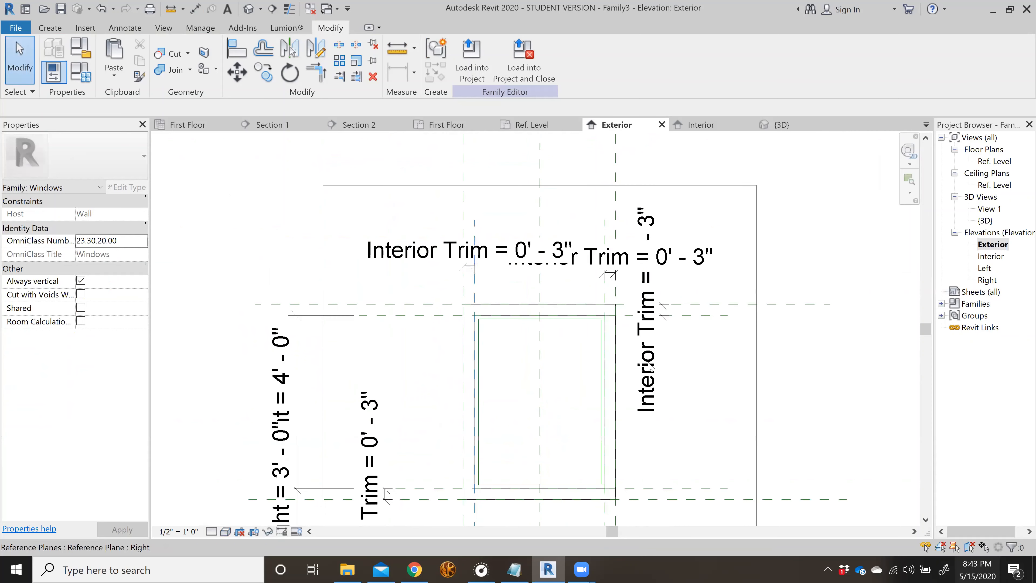
scroll(694, 370, "up", 1)
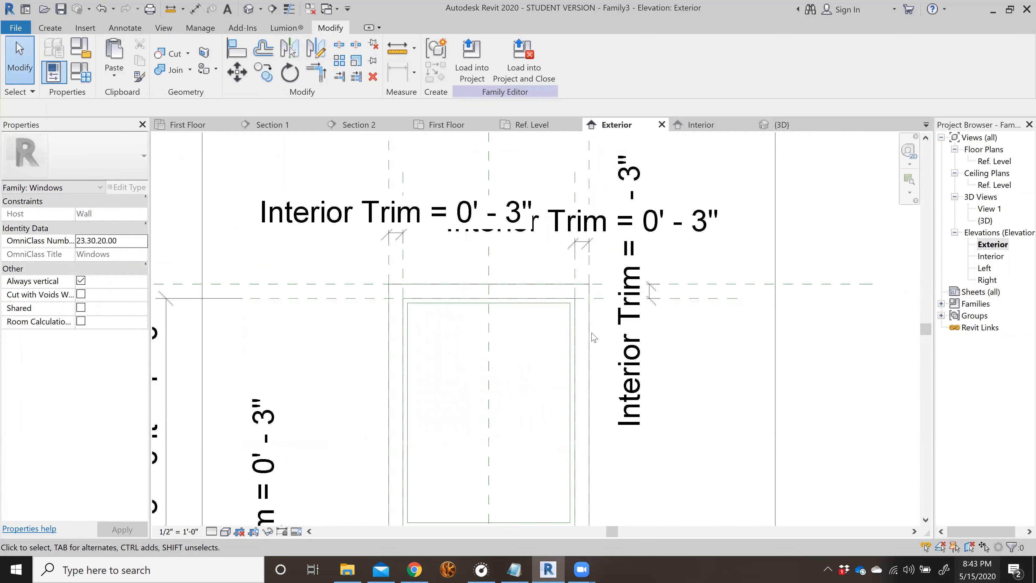
left_click(80, 72)
left_click(187, 208)
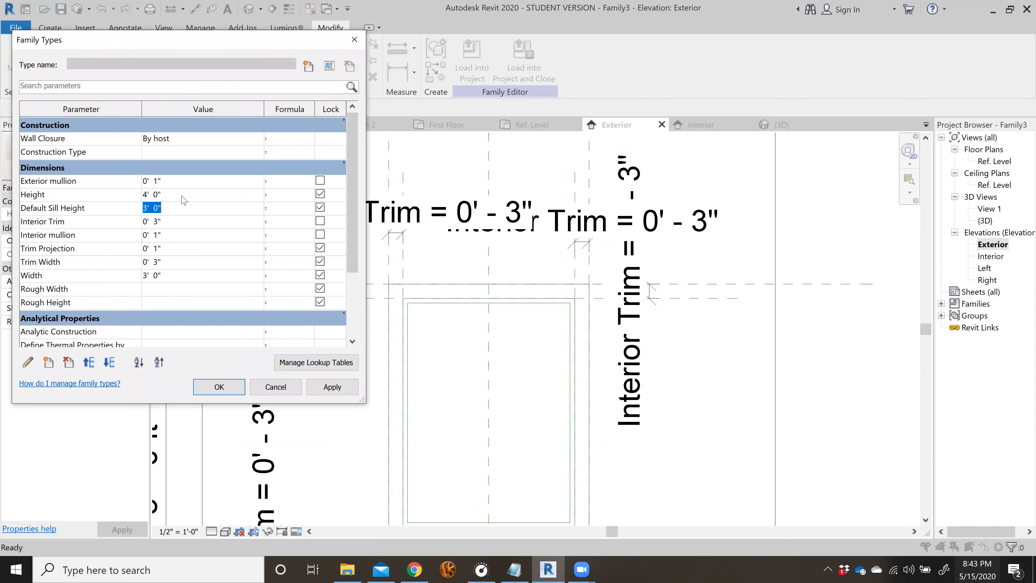
left_click(183, 195)
type("6")
left_click(326, 390)
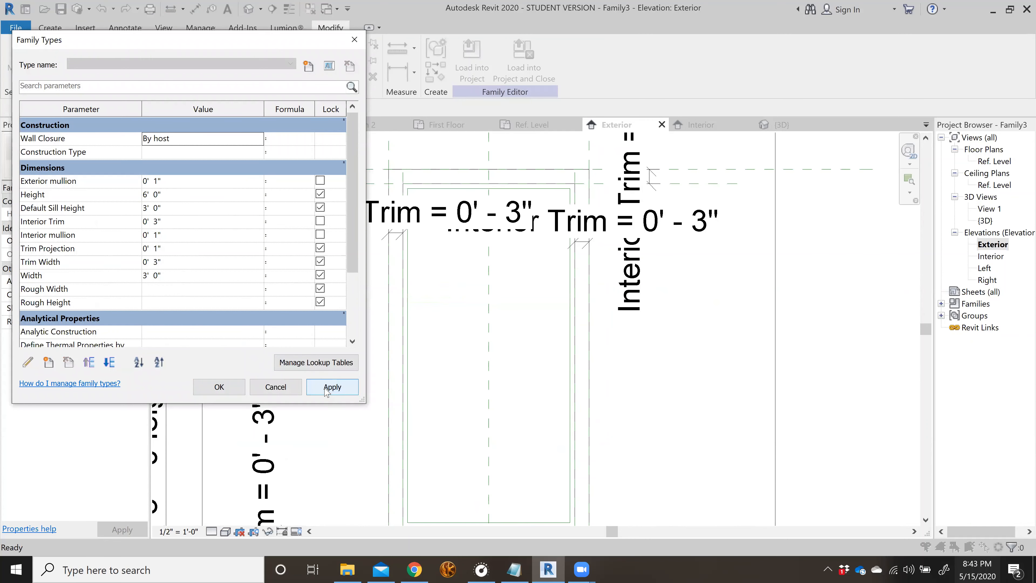
left_click(183, 198)
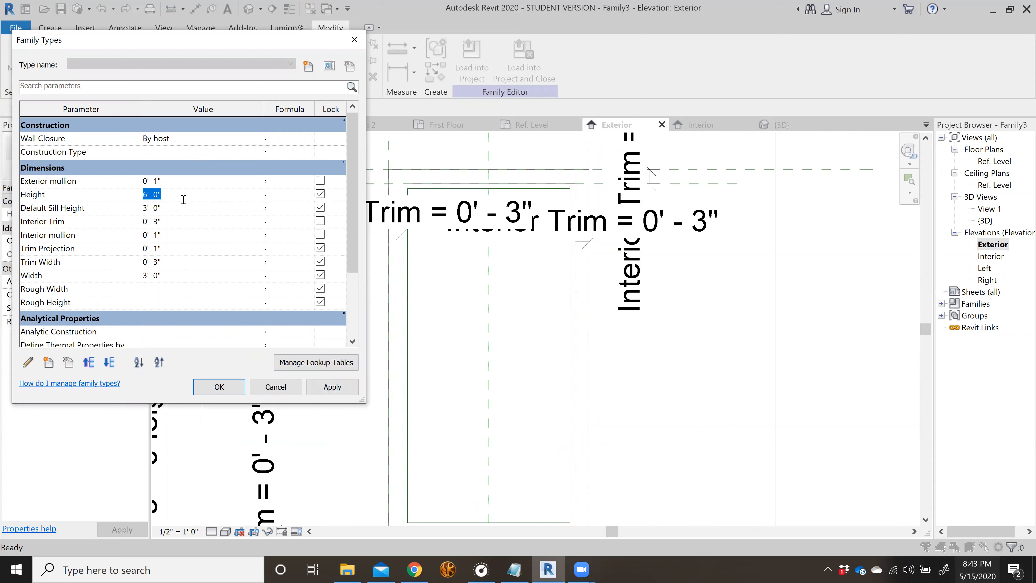
type("4")
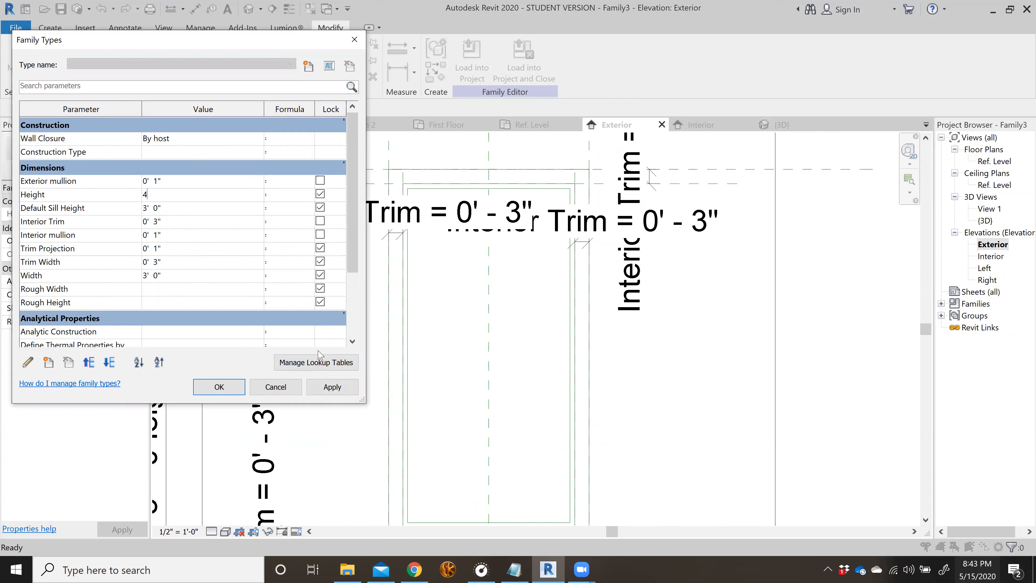
left_click(329, 387)
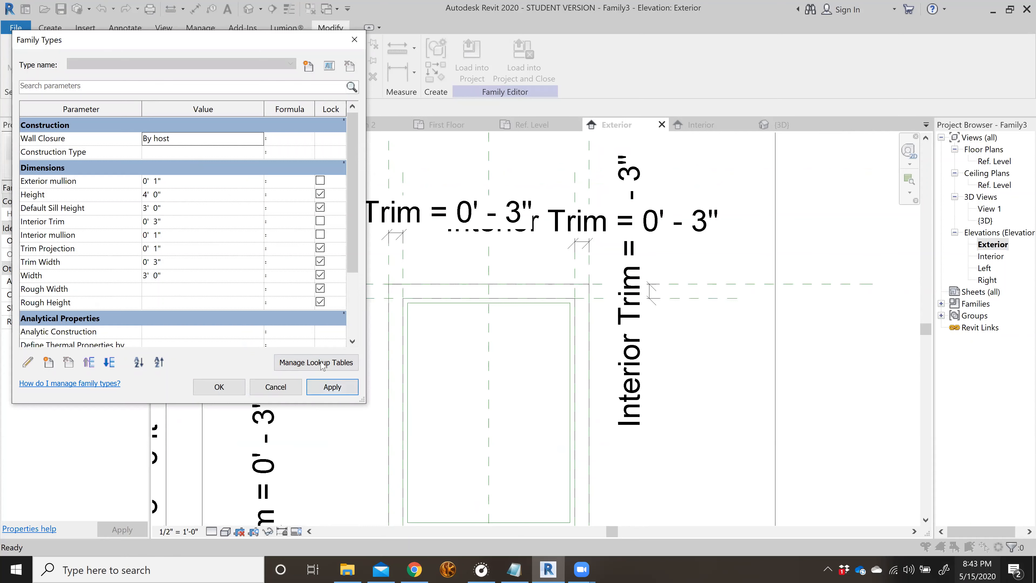
- Test the Width parameter by applying 5' 0" and restoring it to 3' 0"
left_click(190, 275)
type("5")
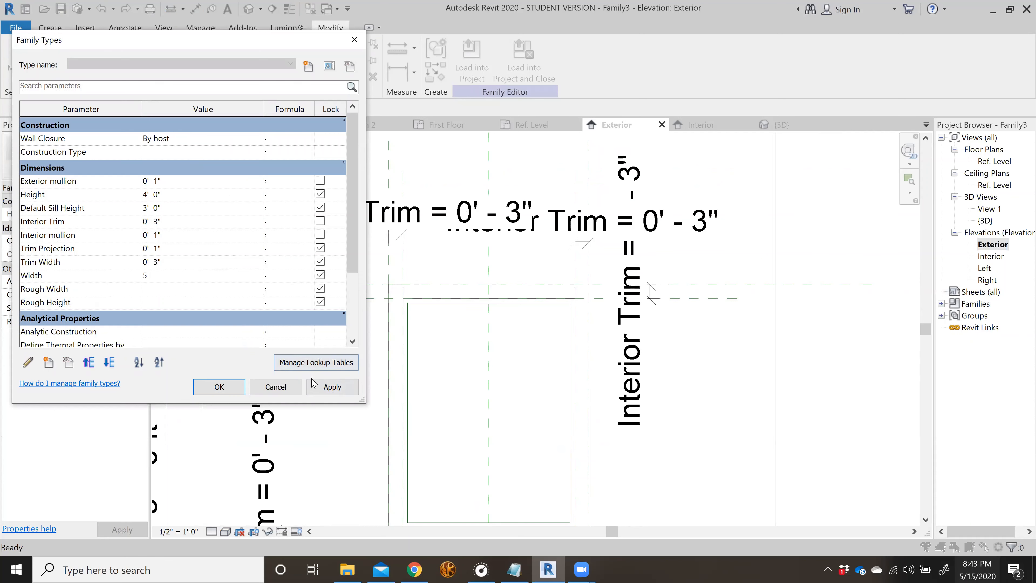
left_click(332, 387)
left_click(206, 273)
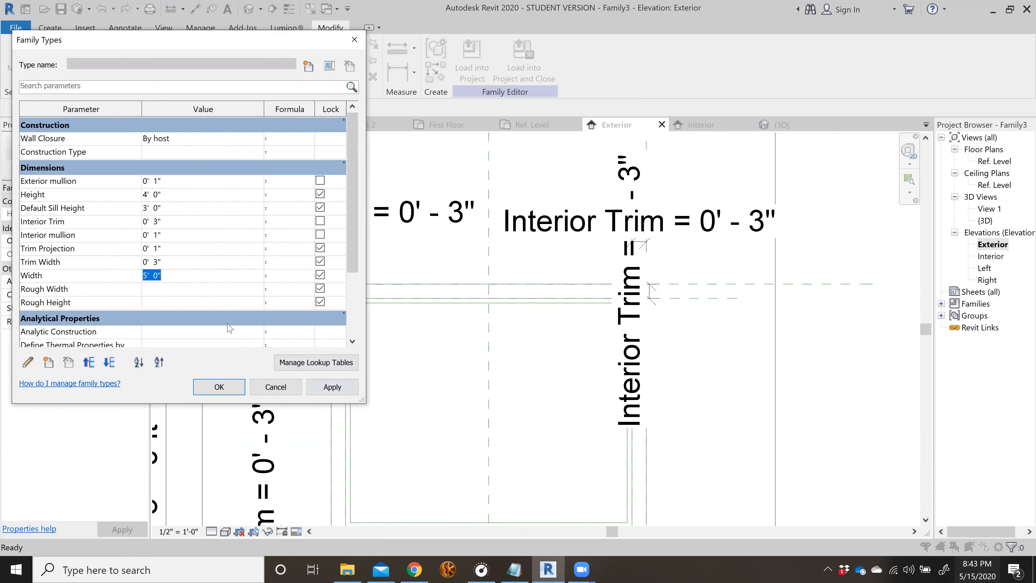
type("3")
left_click(333, 387)
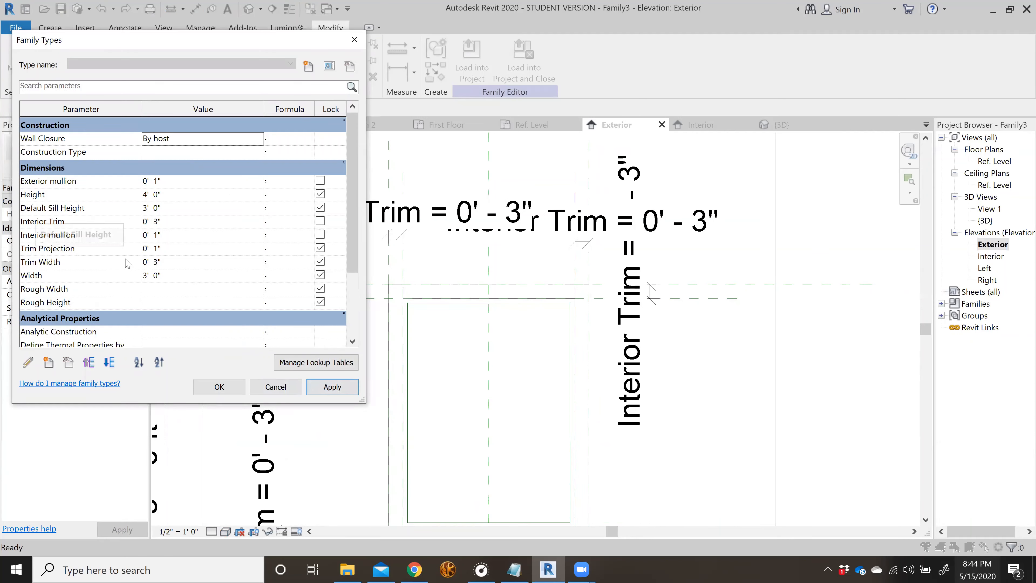
- Apply the formulas Width + 3" to Rough Width and Height + 3" to Rough Height
left_click(200, 290)
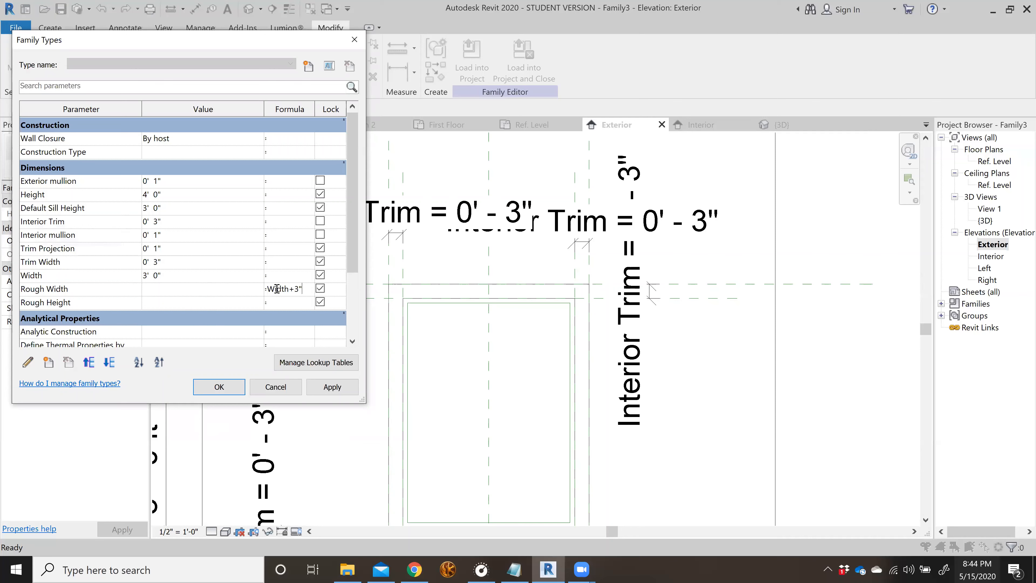
left_click(276, 304)
left_click(331, 387)
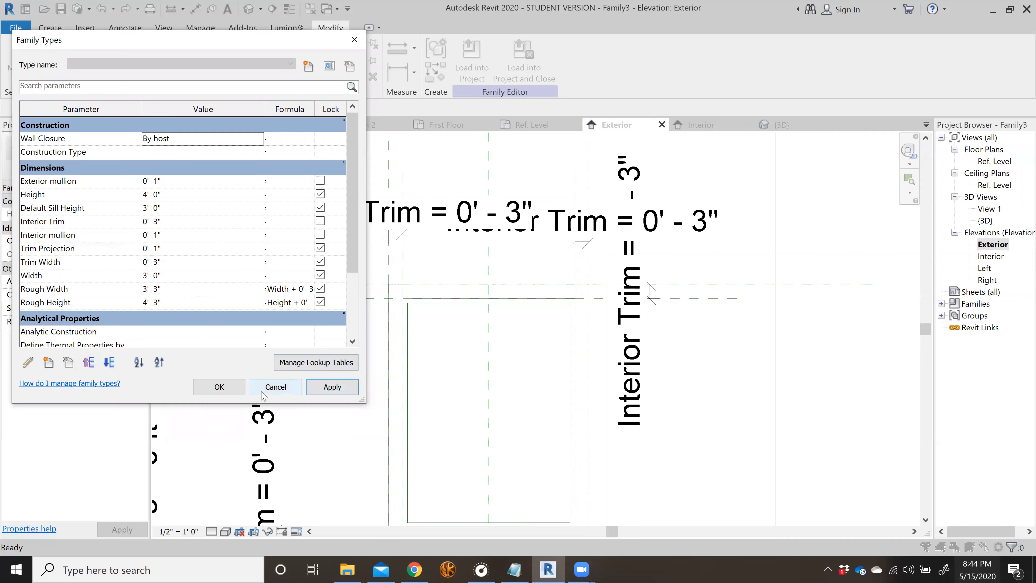